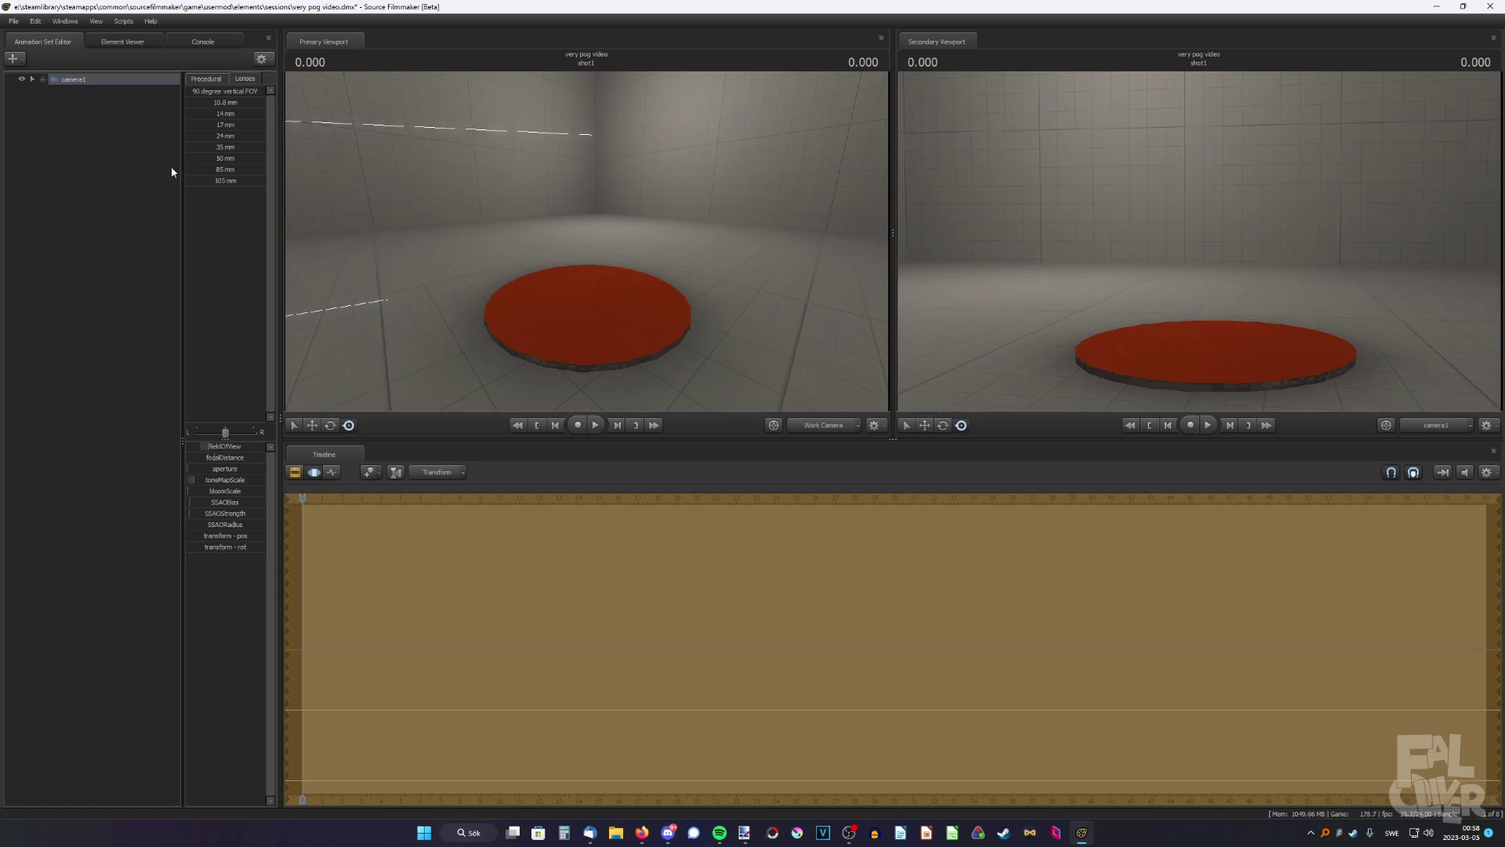
Create an animation set for a new model using eevee\sp3\npcs\shiver.mdl, found by filtering for "shiver".
right_click(93, 134)
click(92, 151)
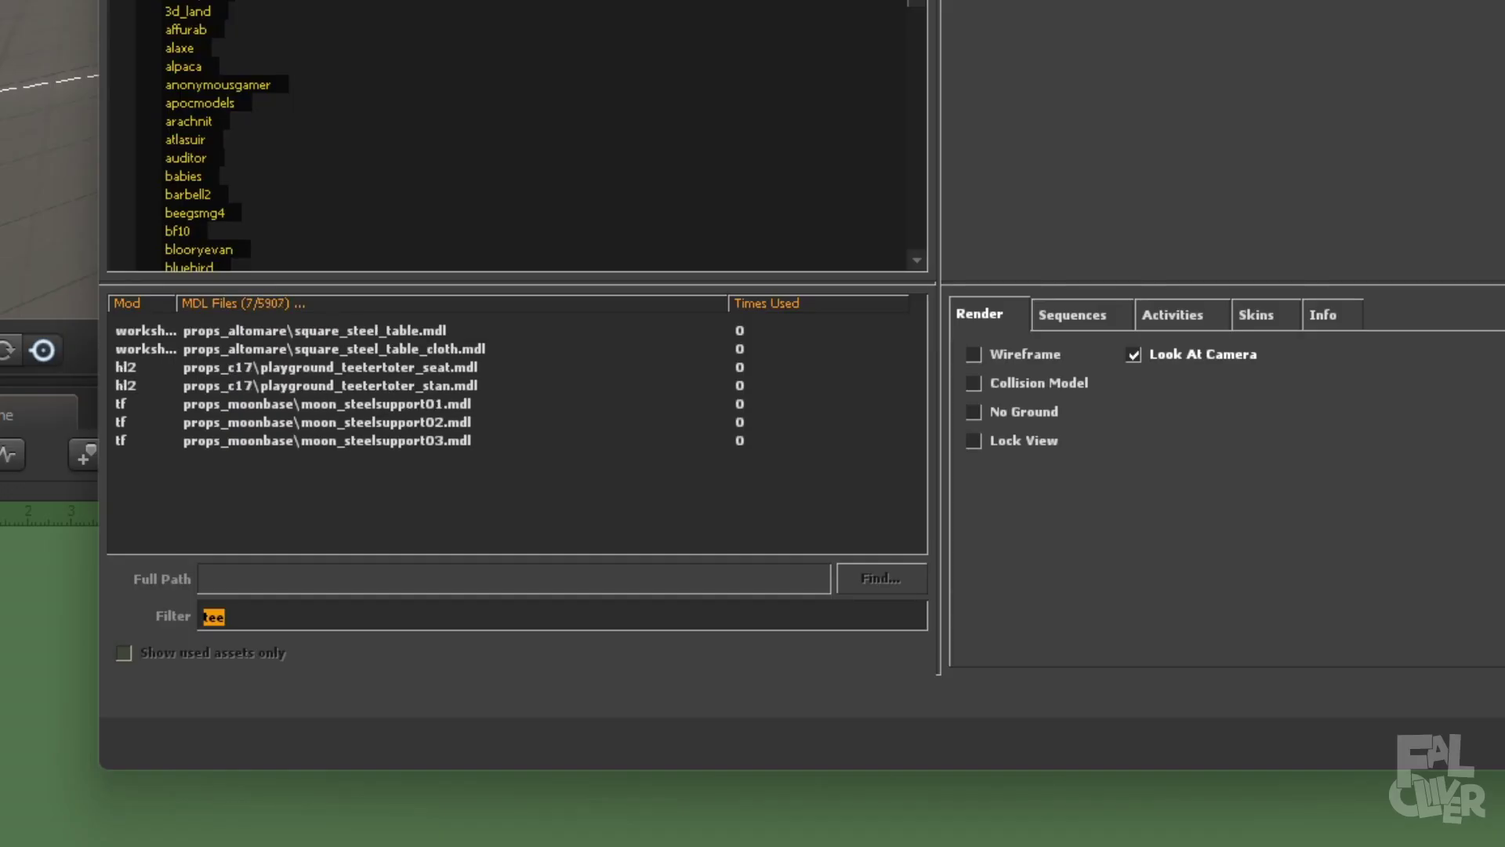
text(shiver)
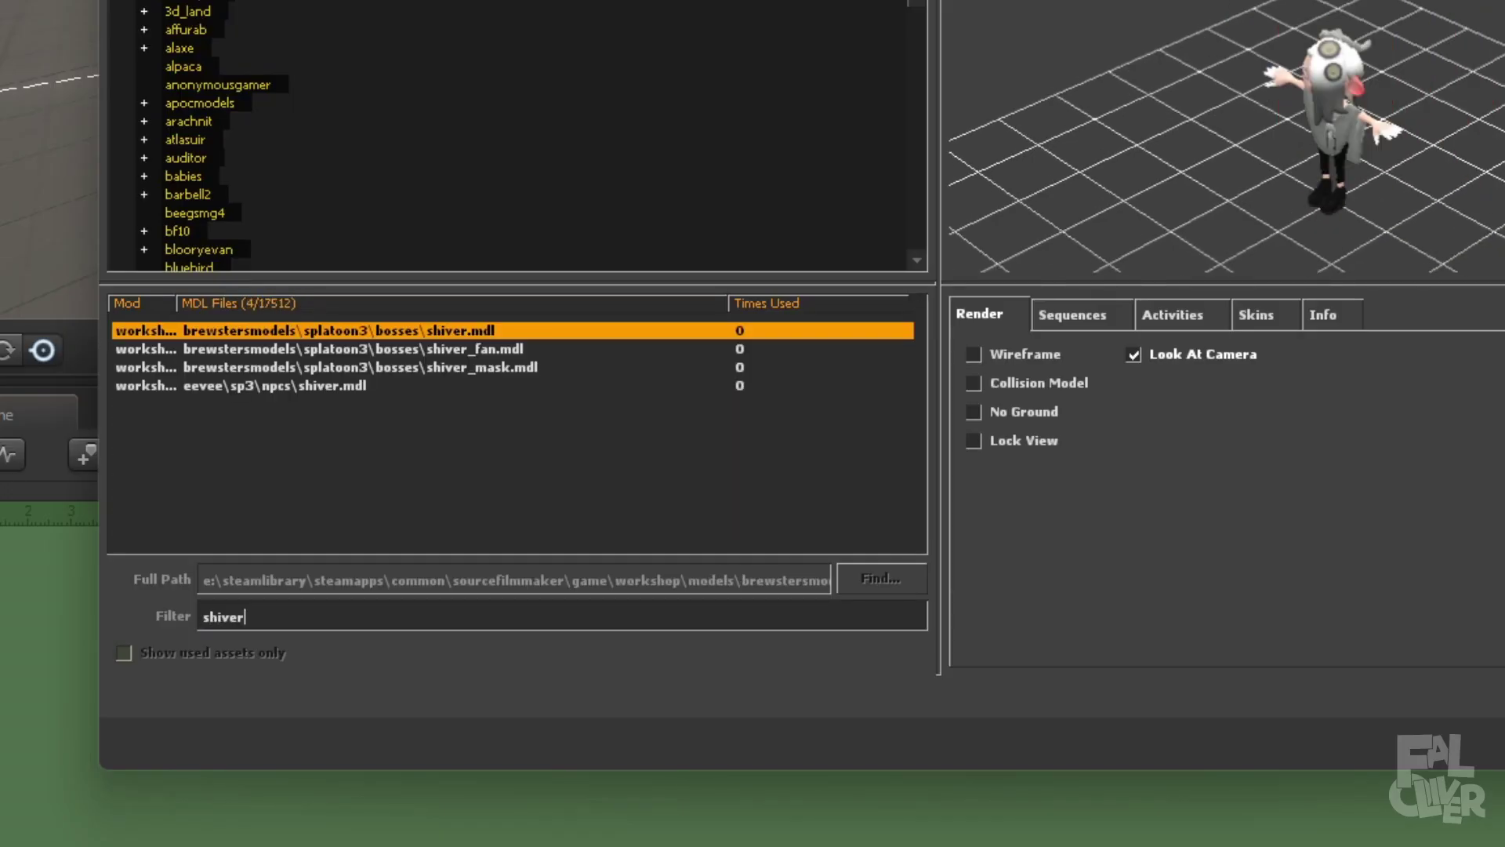
click(274, 385)
key(Return)
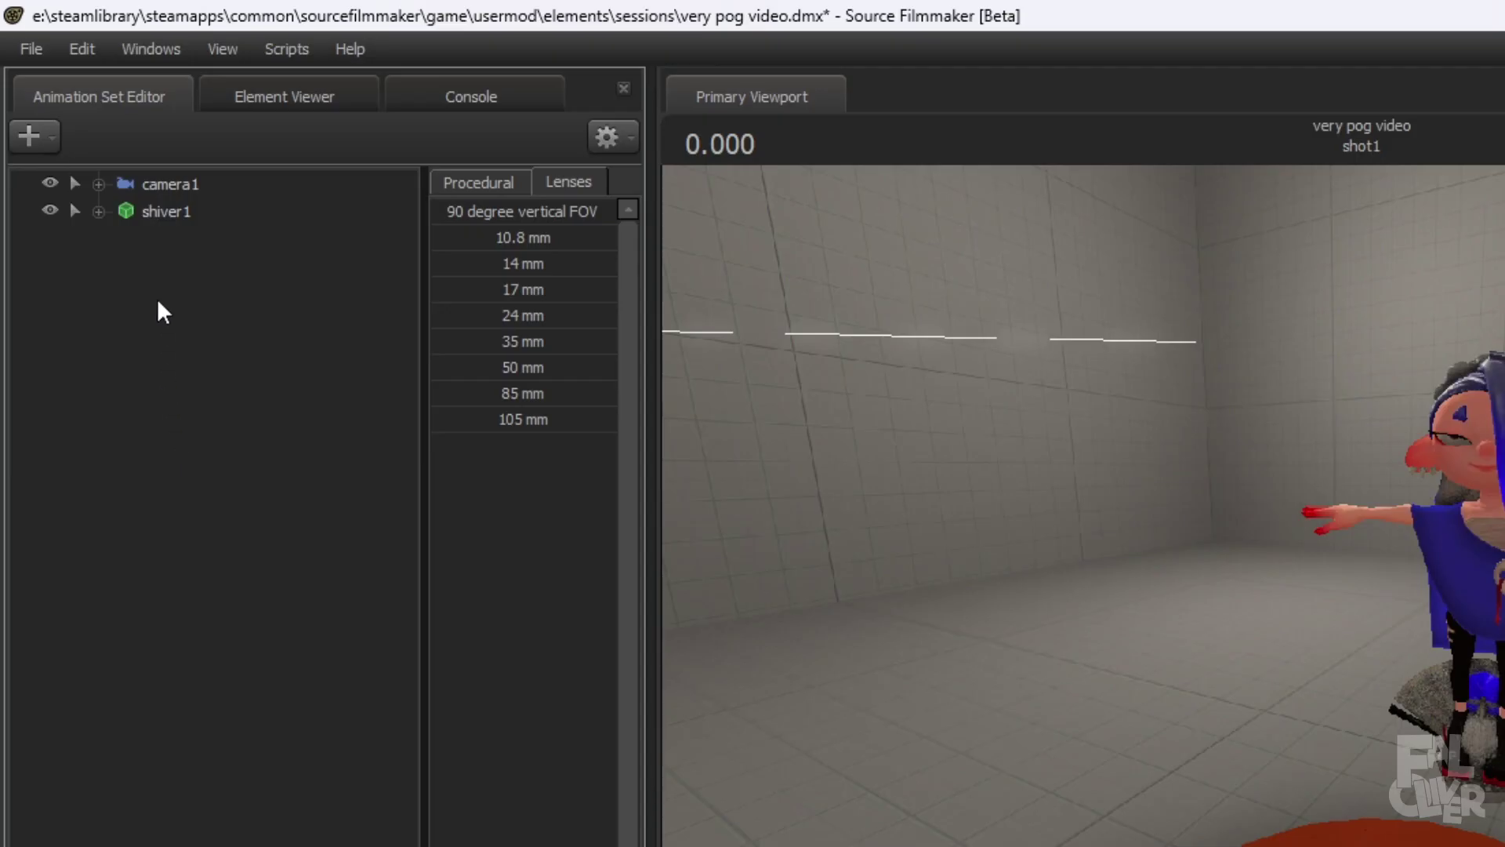
Create another model animation set using inkling_girl_hair1_blueeye.mdl, found by filtering for "inklinggirl".
right_click(68, 131)
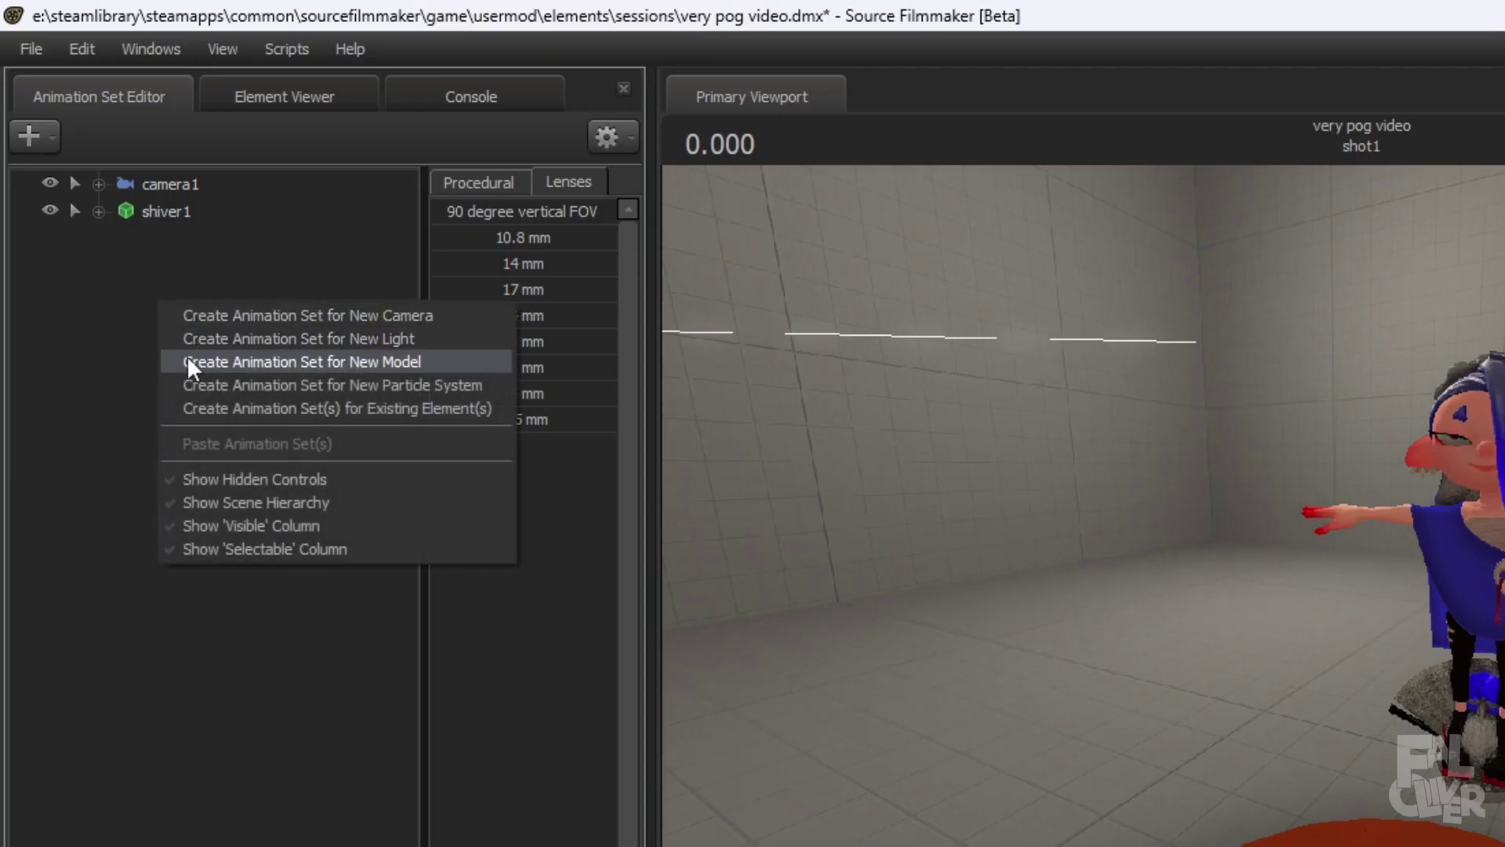
click(187, 363)
text(in)
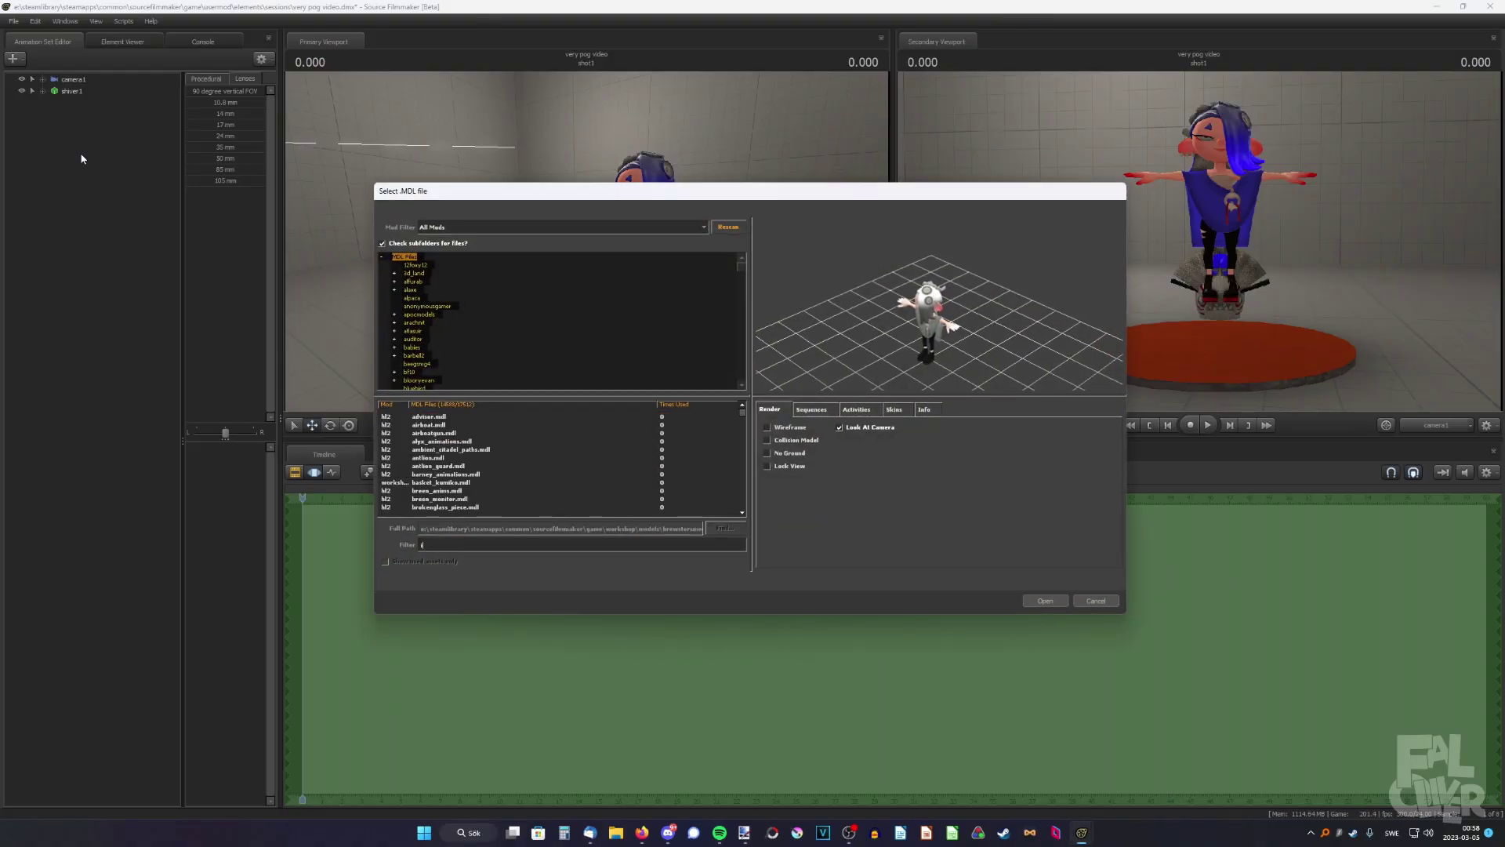
text(kling)
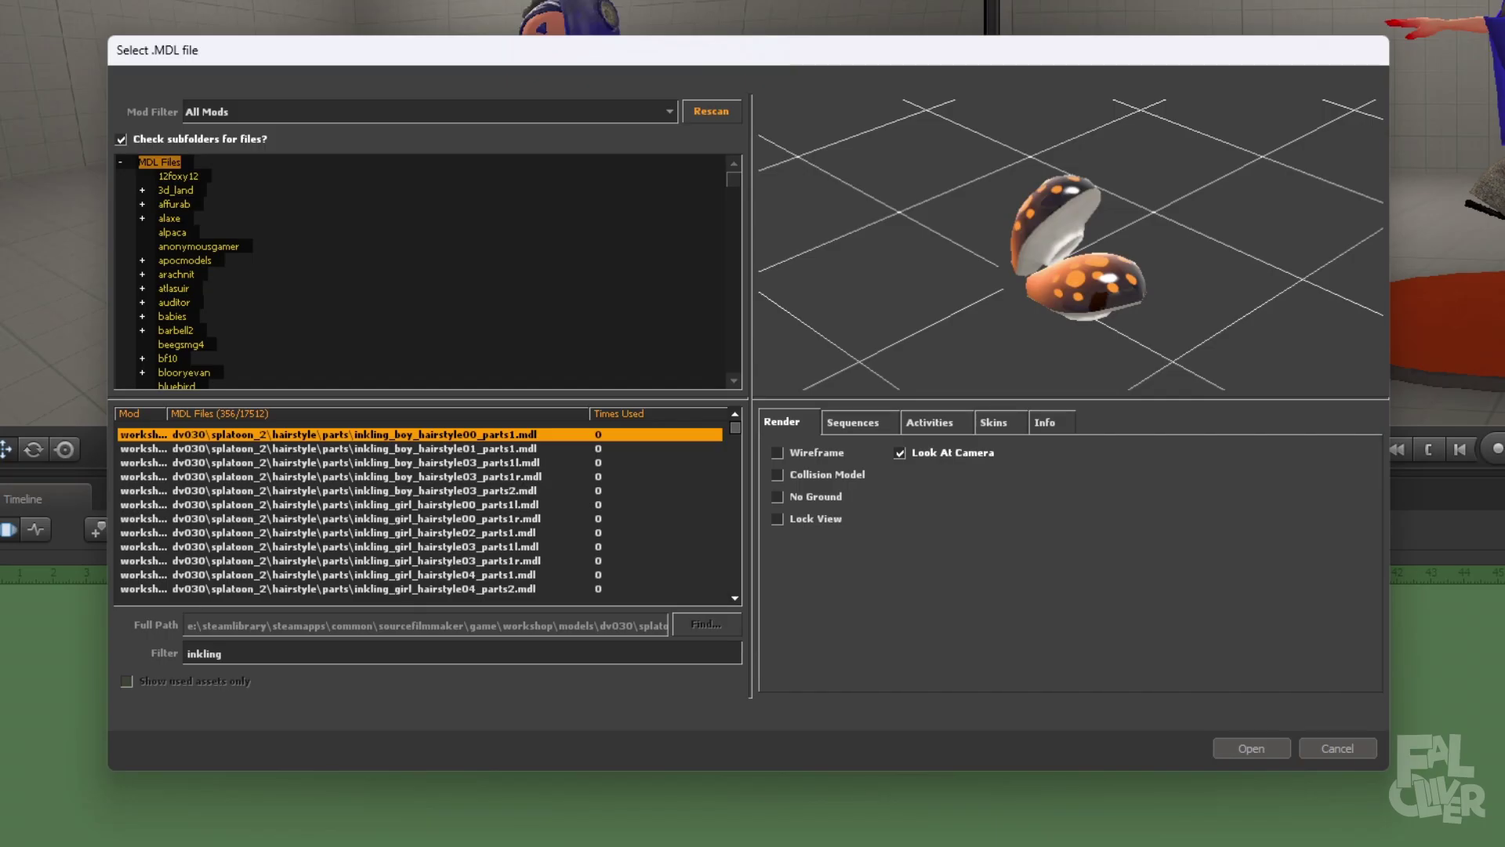
text(girl)
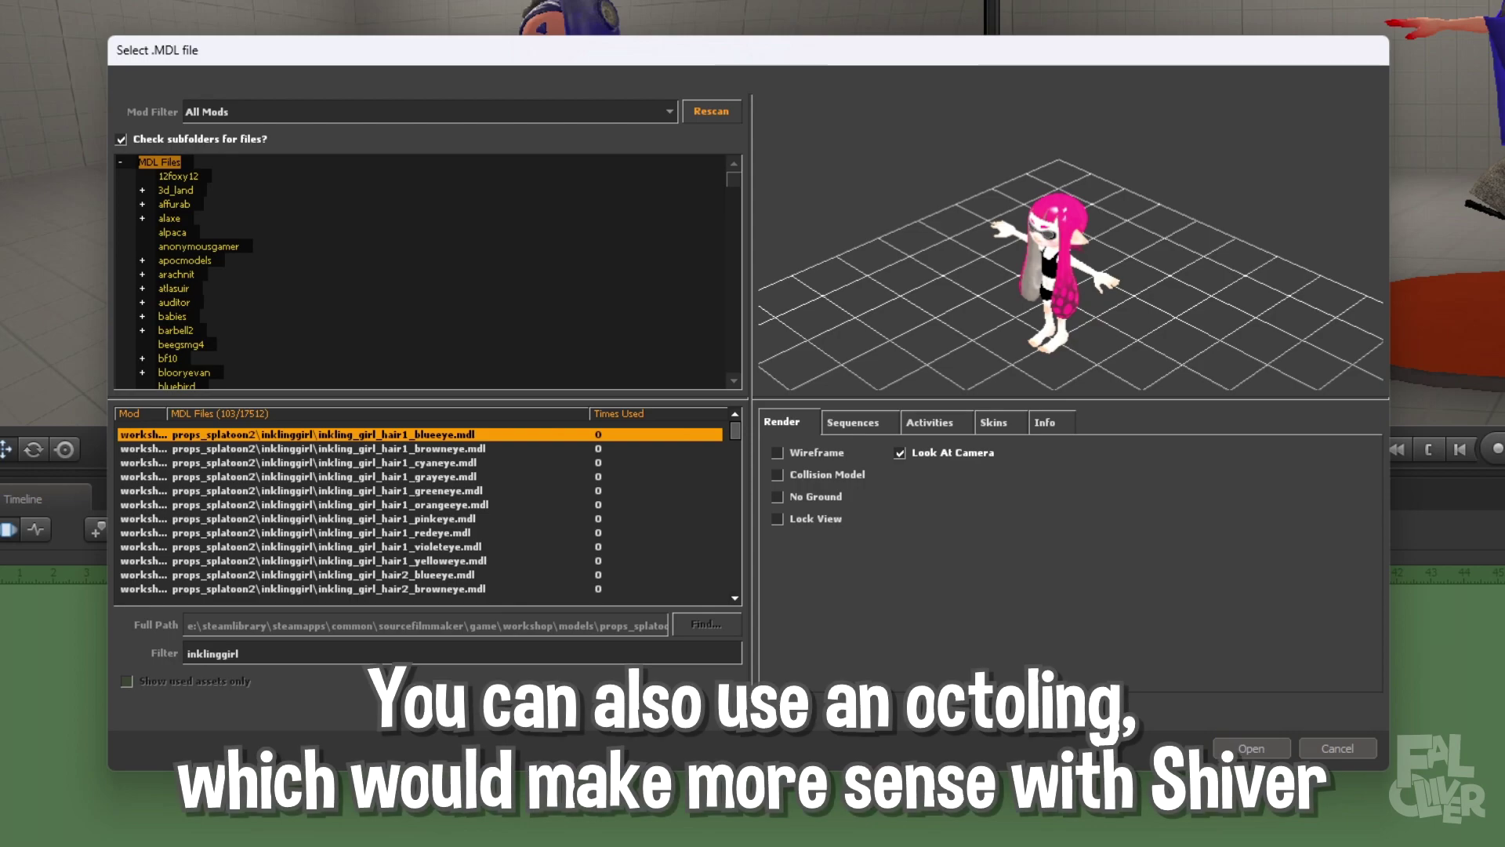
click(342, 448)
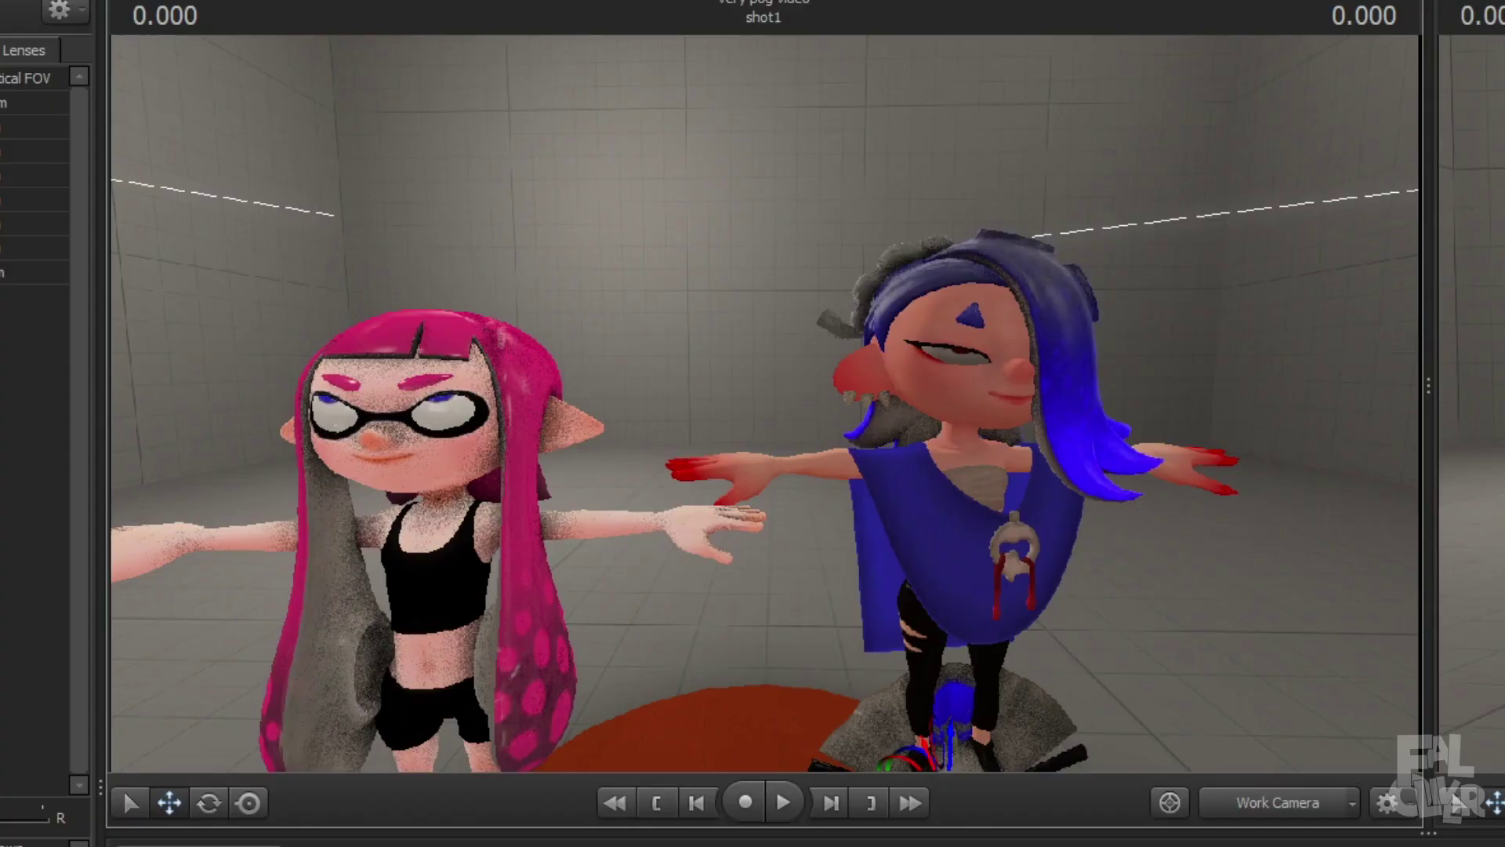
key(w)
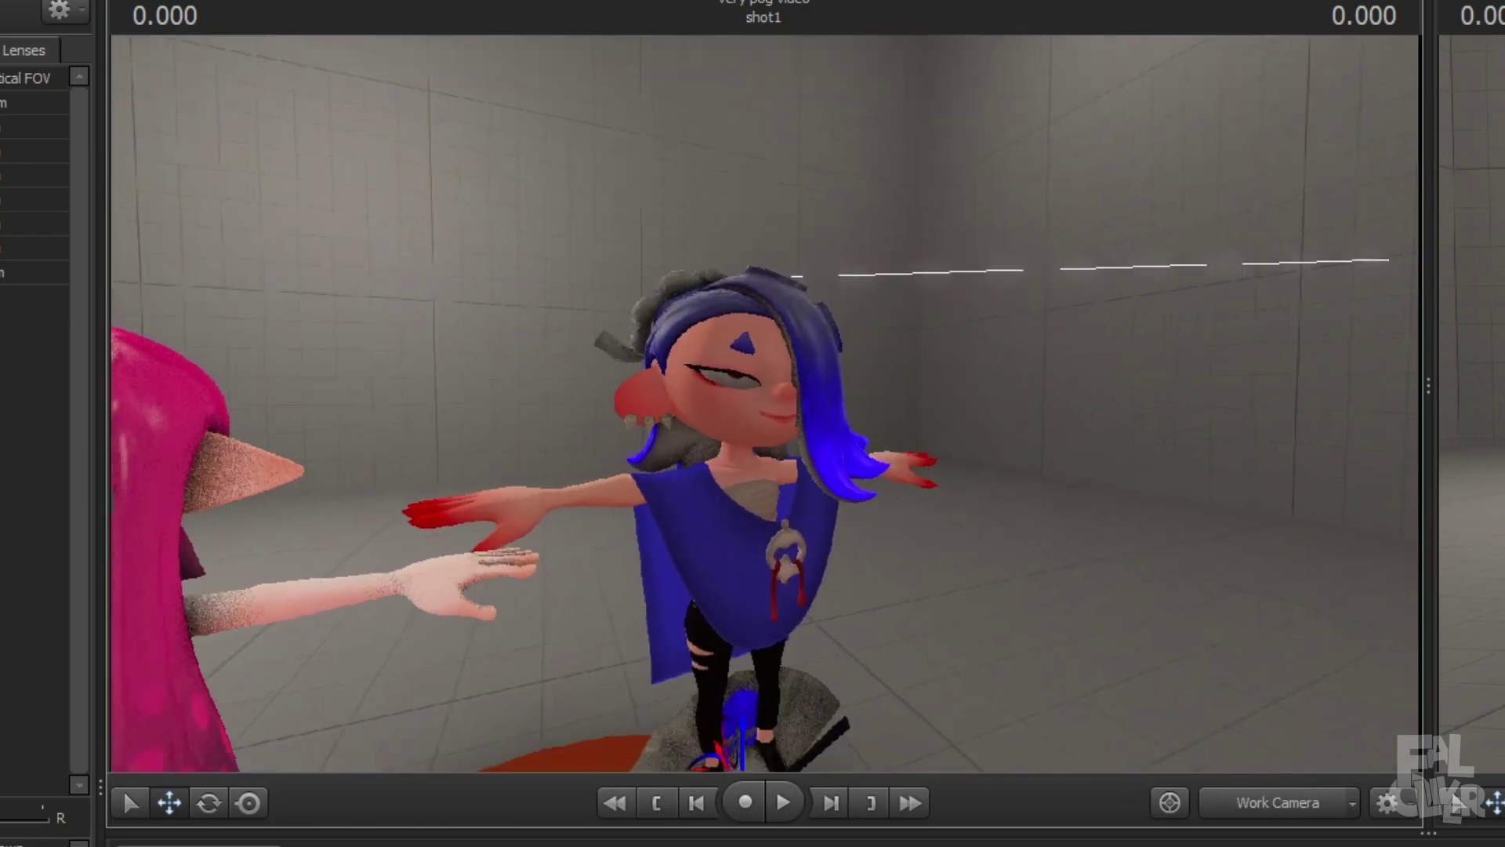
key(s)
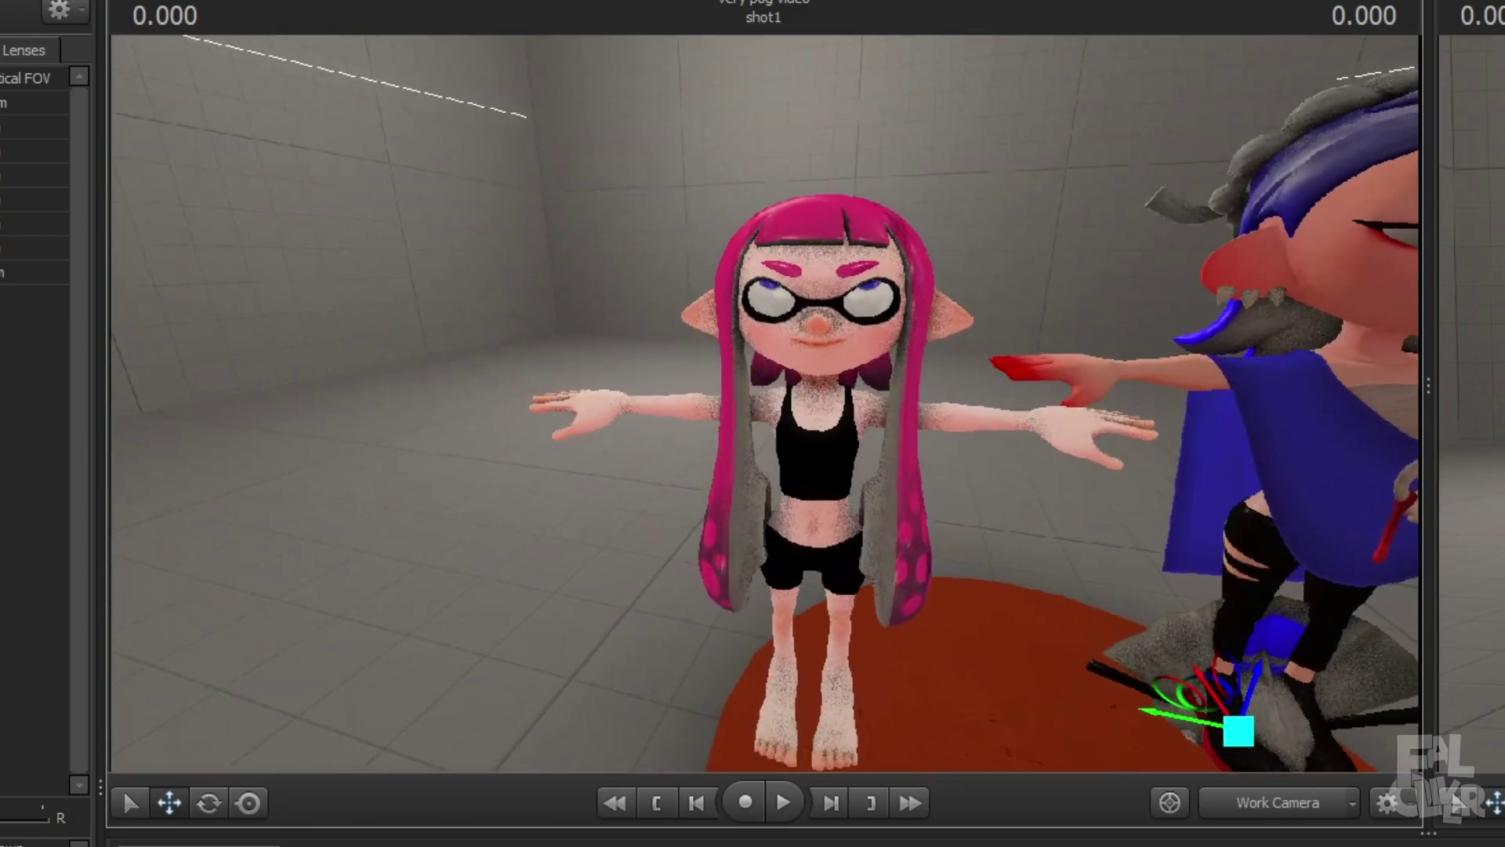
key(w)
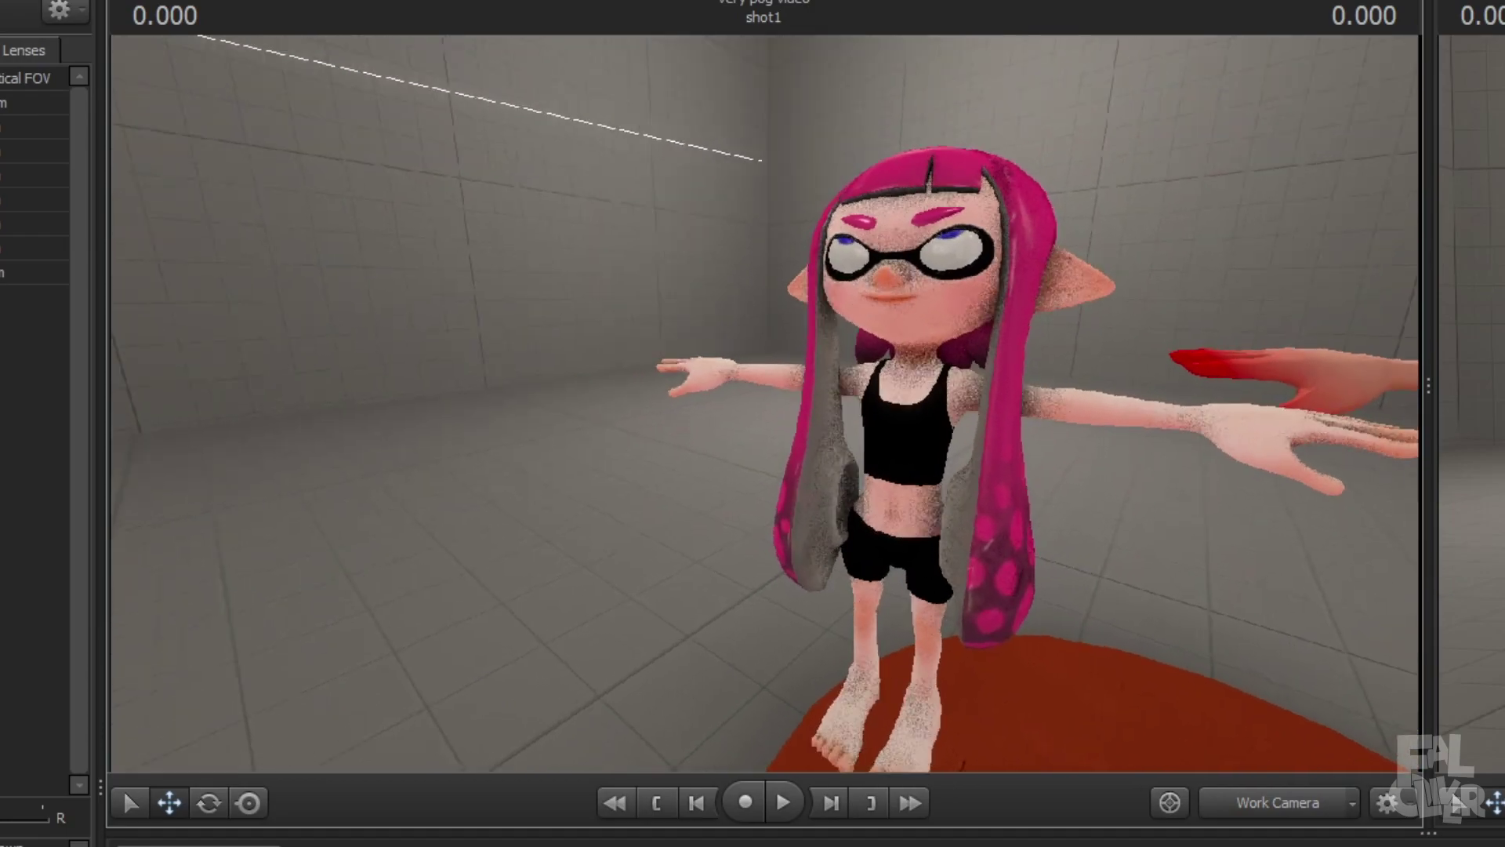
key(d)
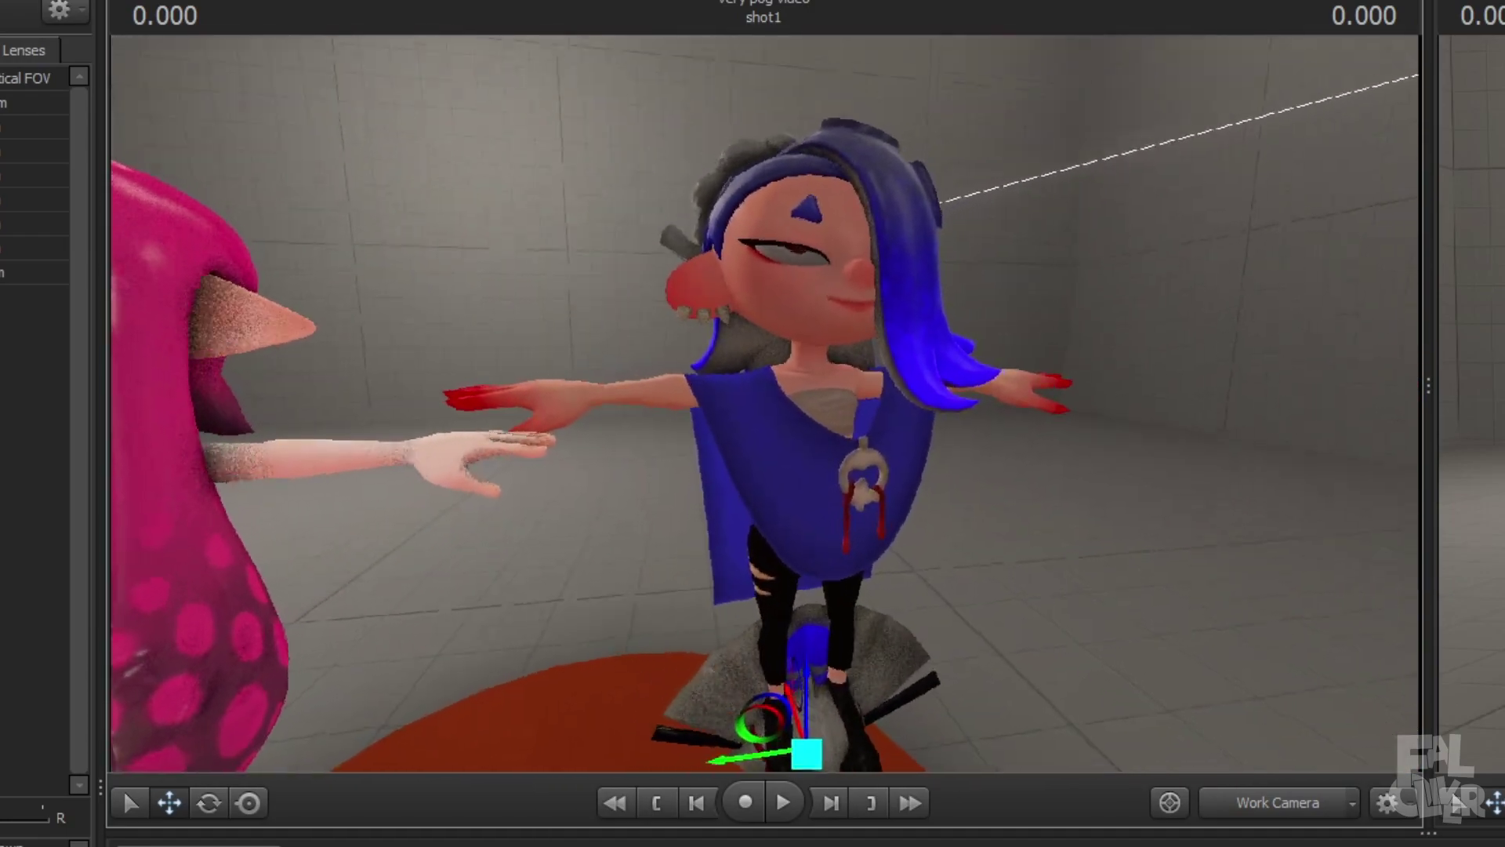
key(w)
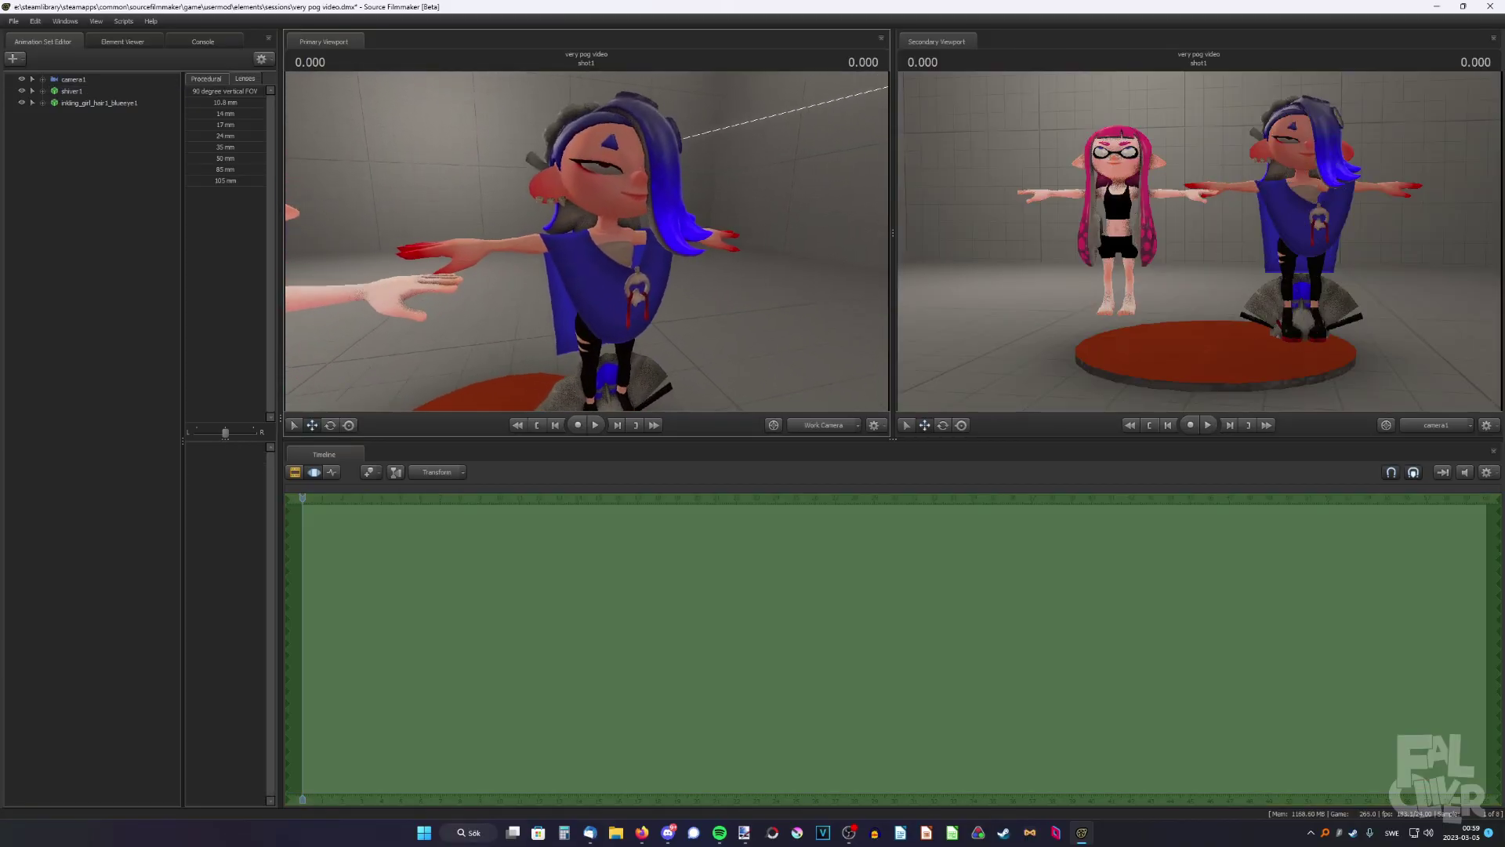
key(a)
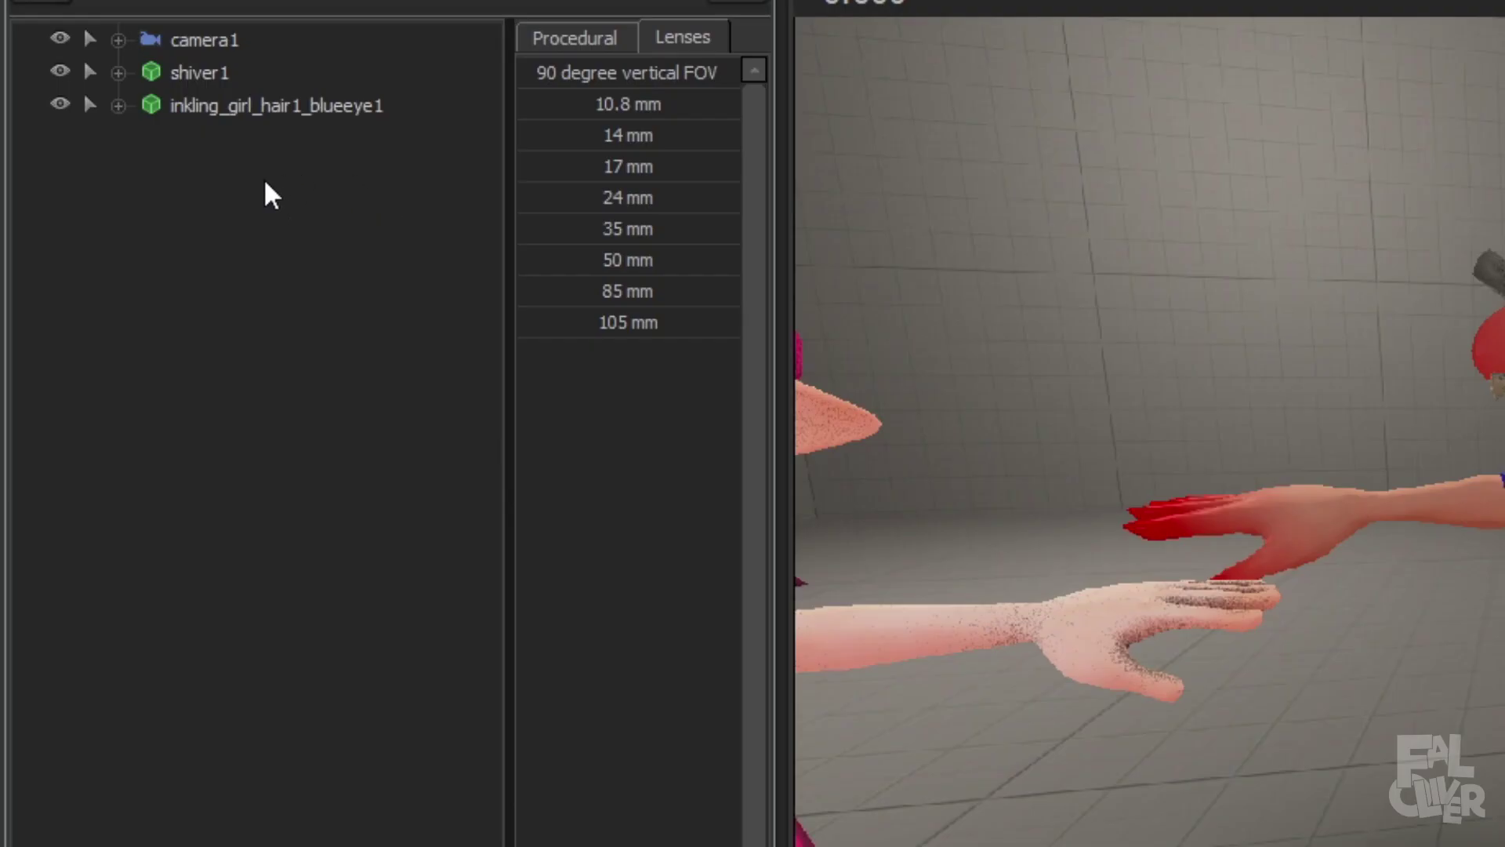
Set the Mask body group of shiver1 to <none> and hide the fan through its Fan body group.
right_click(70, 91)
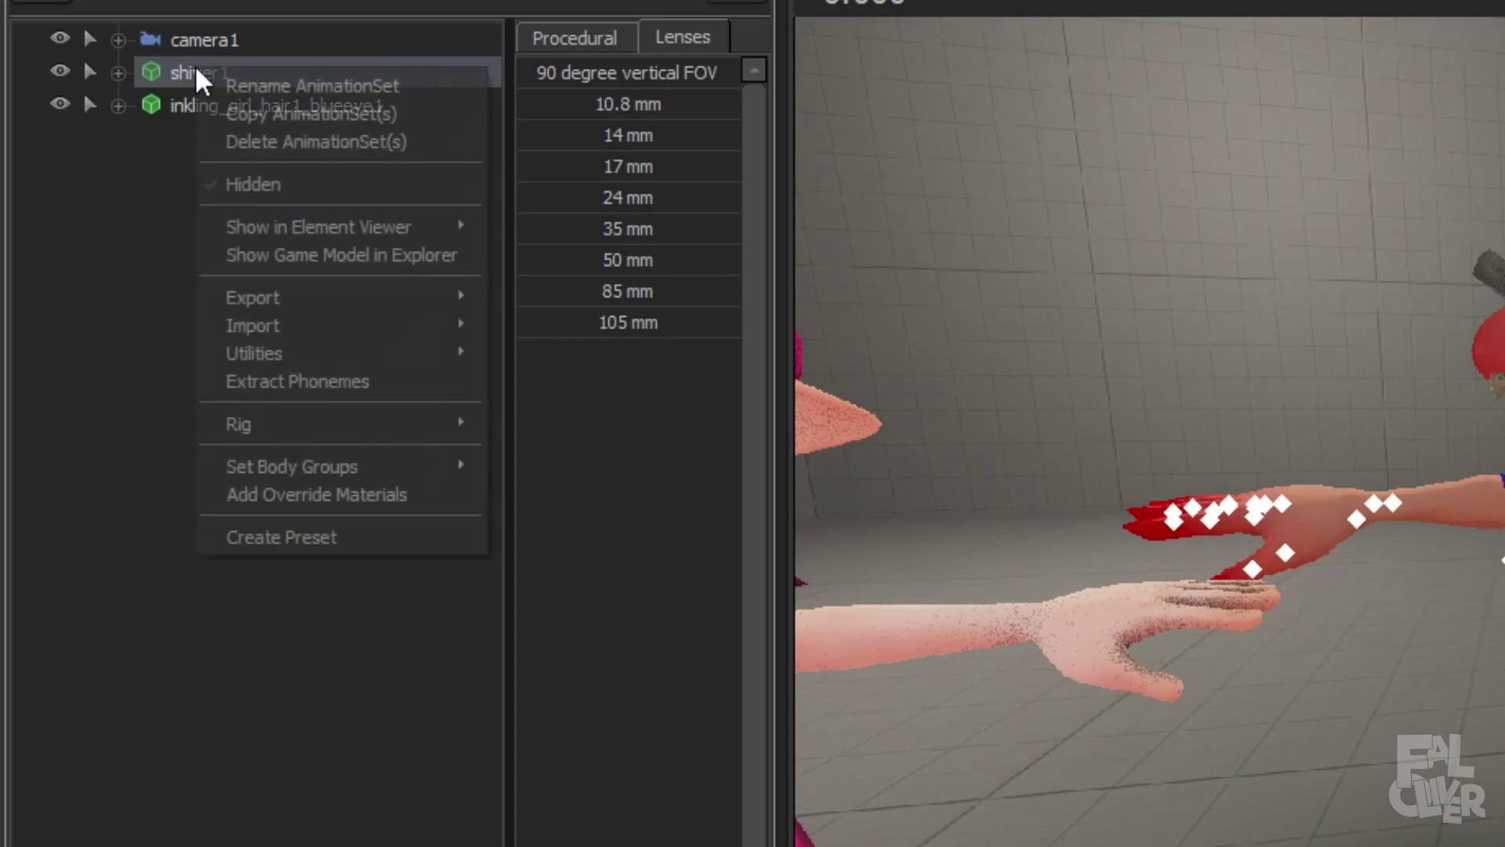
mouse_move(352, 477)
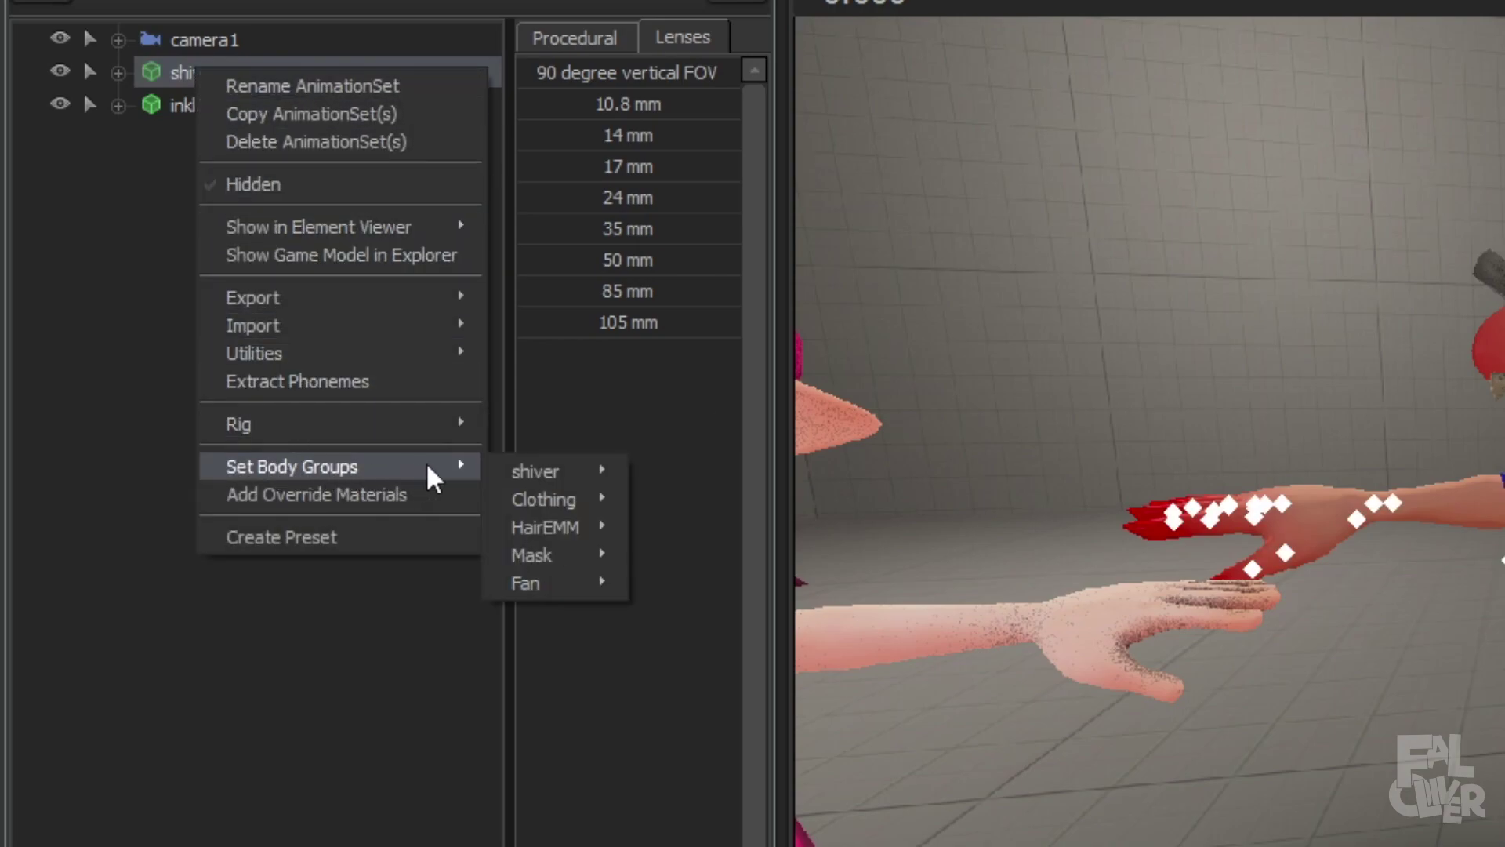
mouse_move(574, 563)
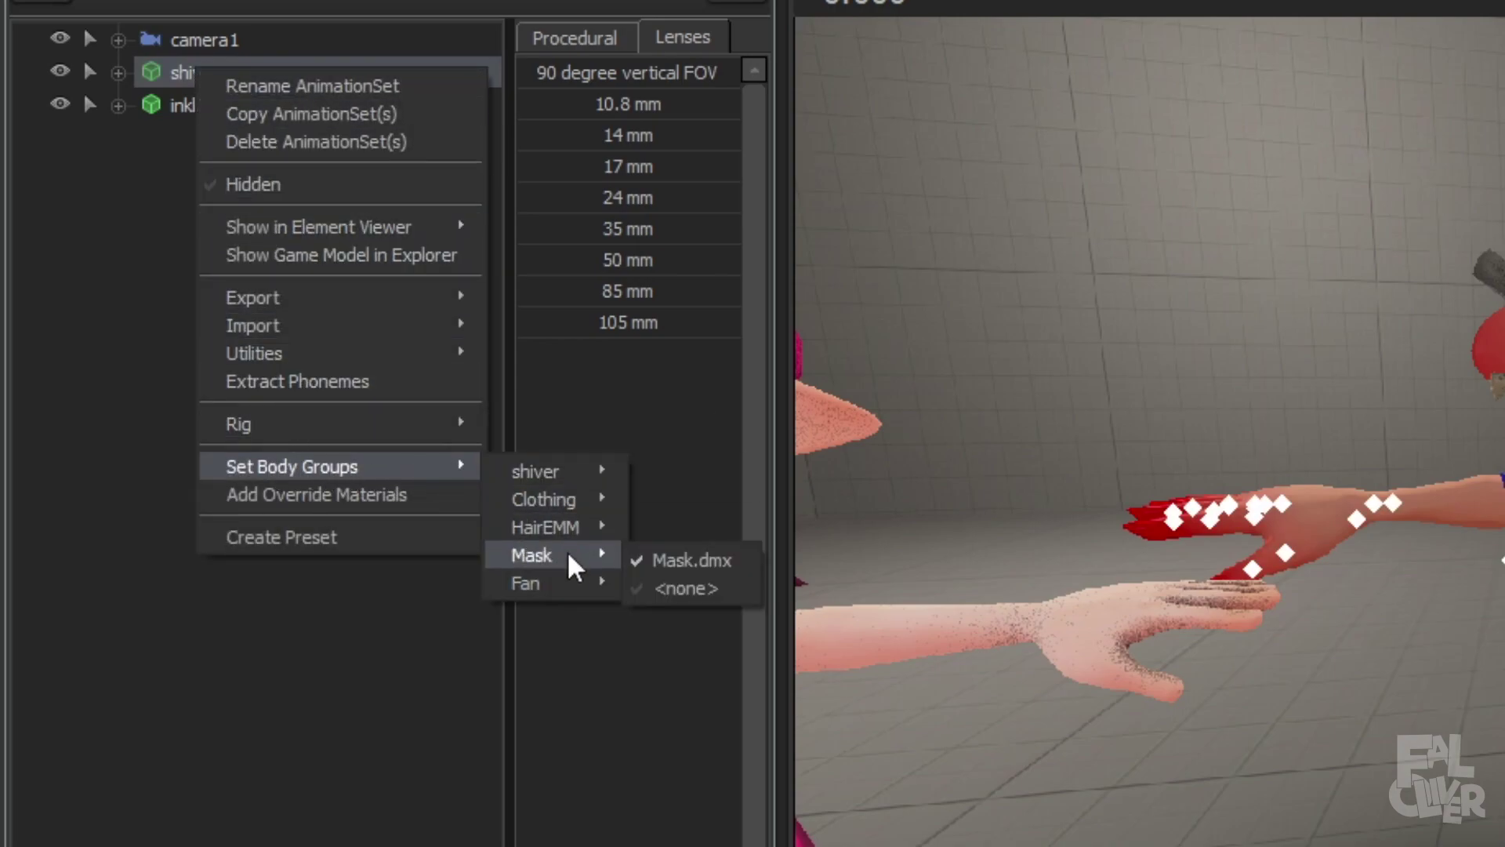
click(665, 589)
right_click(247, 72)
mouse_move(448, 470)
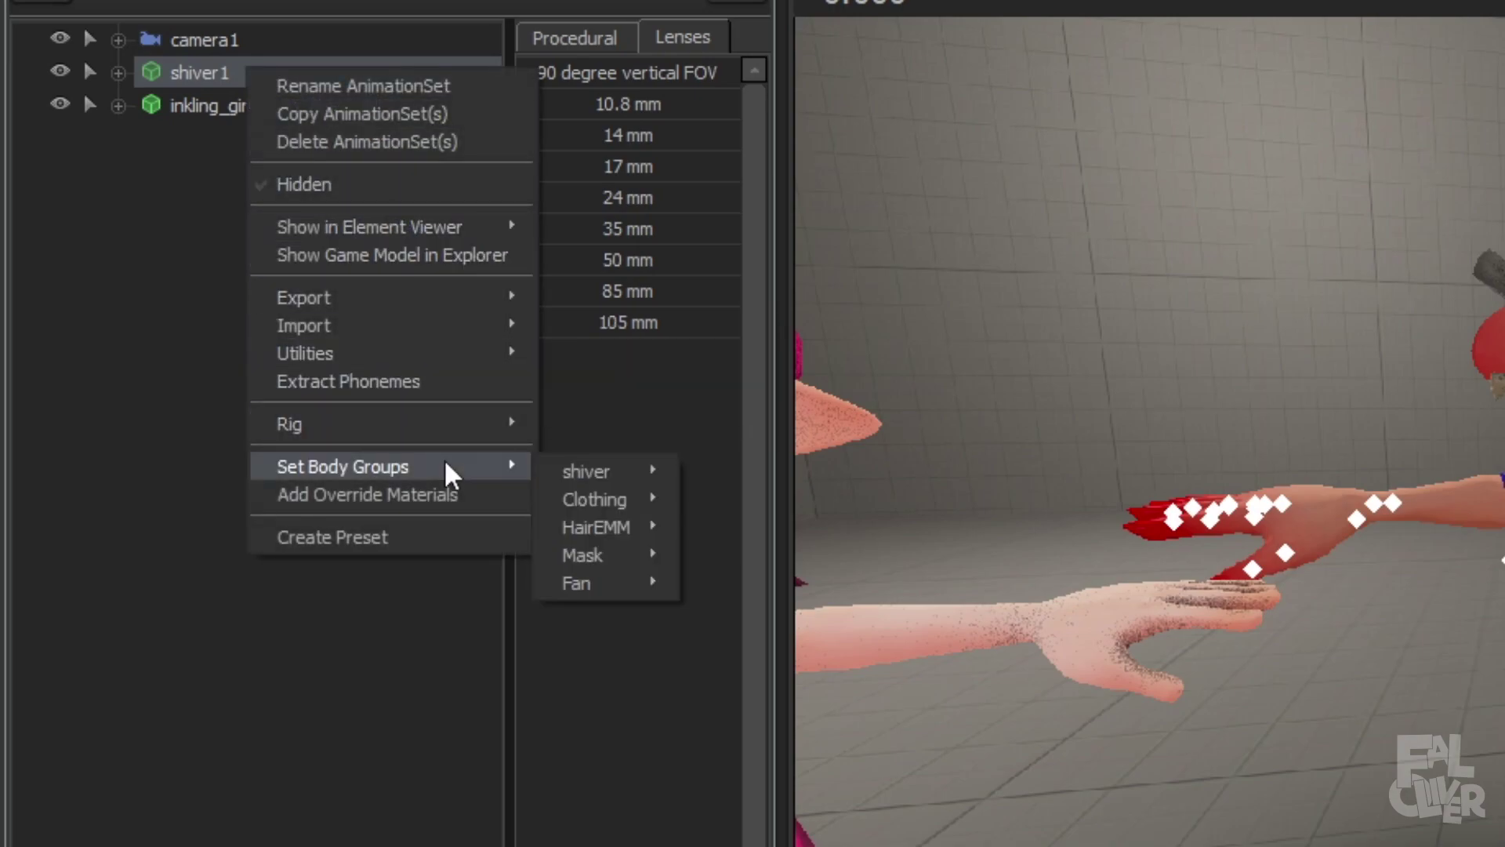
mouse_move(618, 592)
click(746, 643)
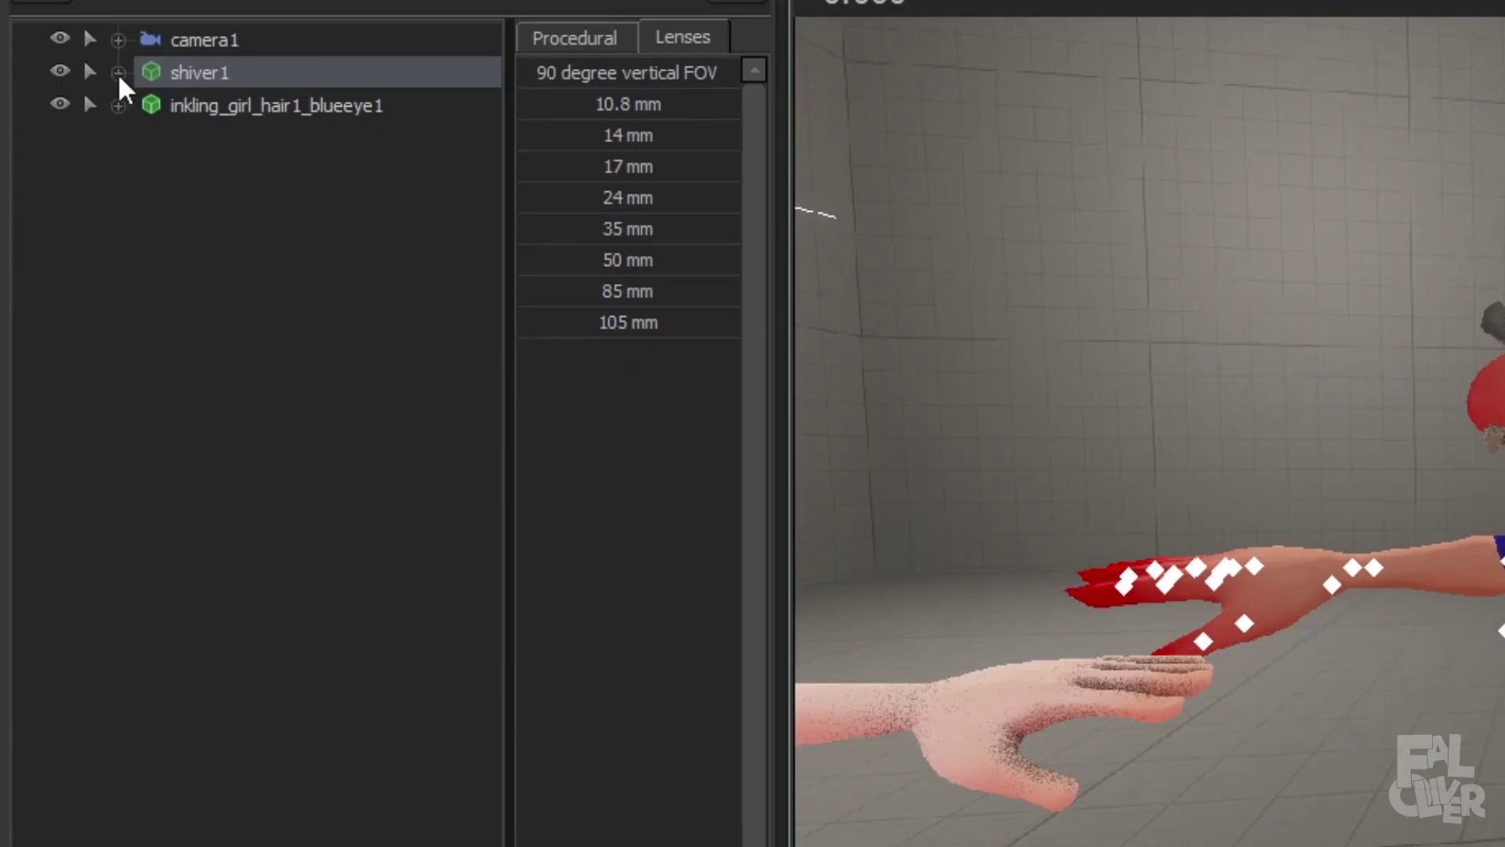
Add a scale control to the Root transform in the Body group of shiver1.
click(117, 72)
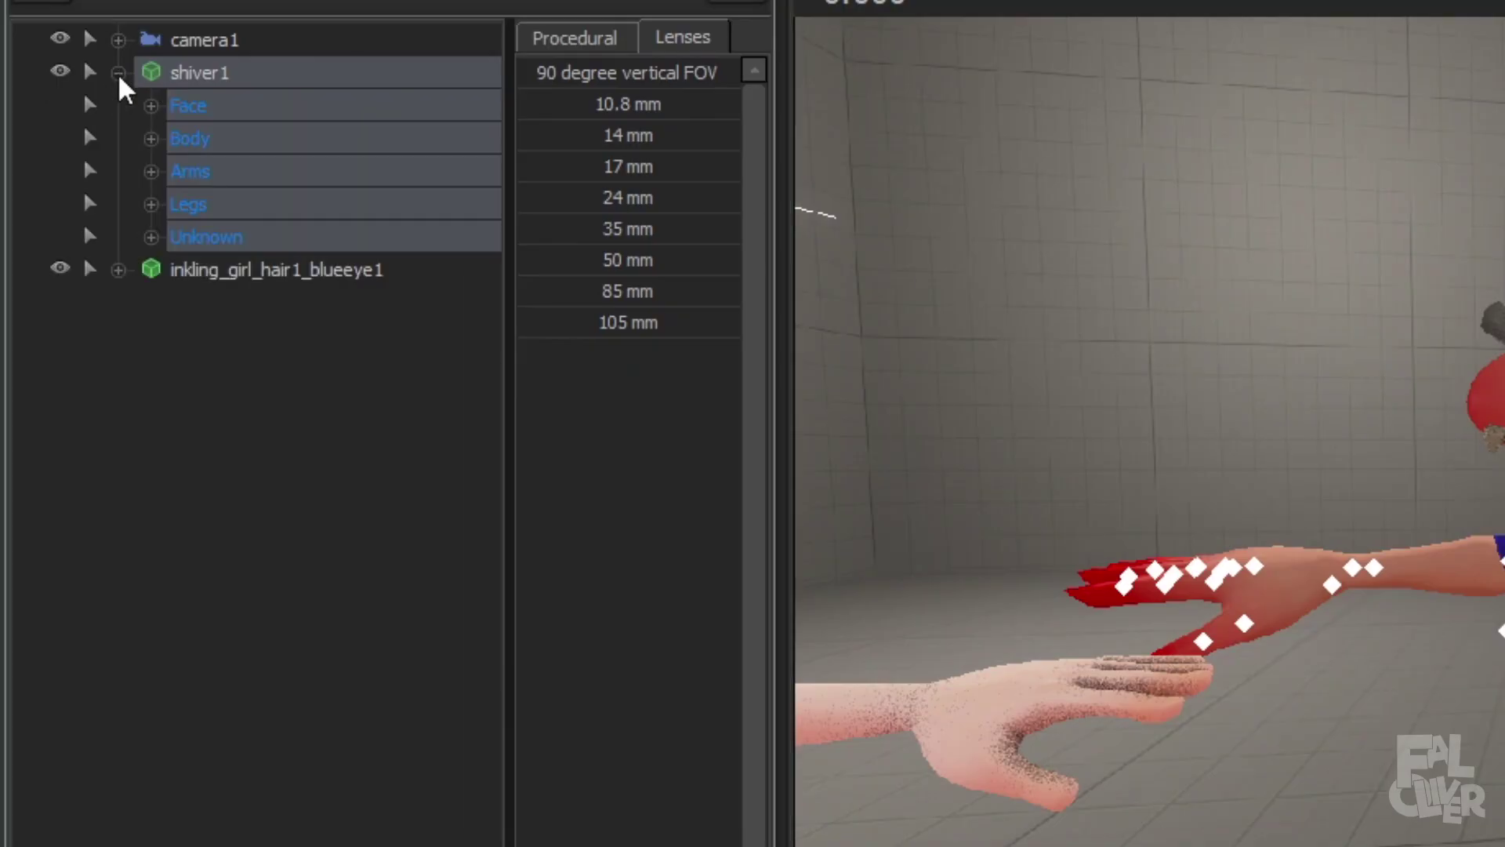
click(151, 138)
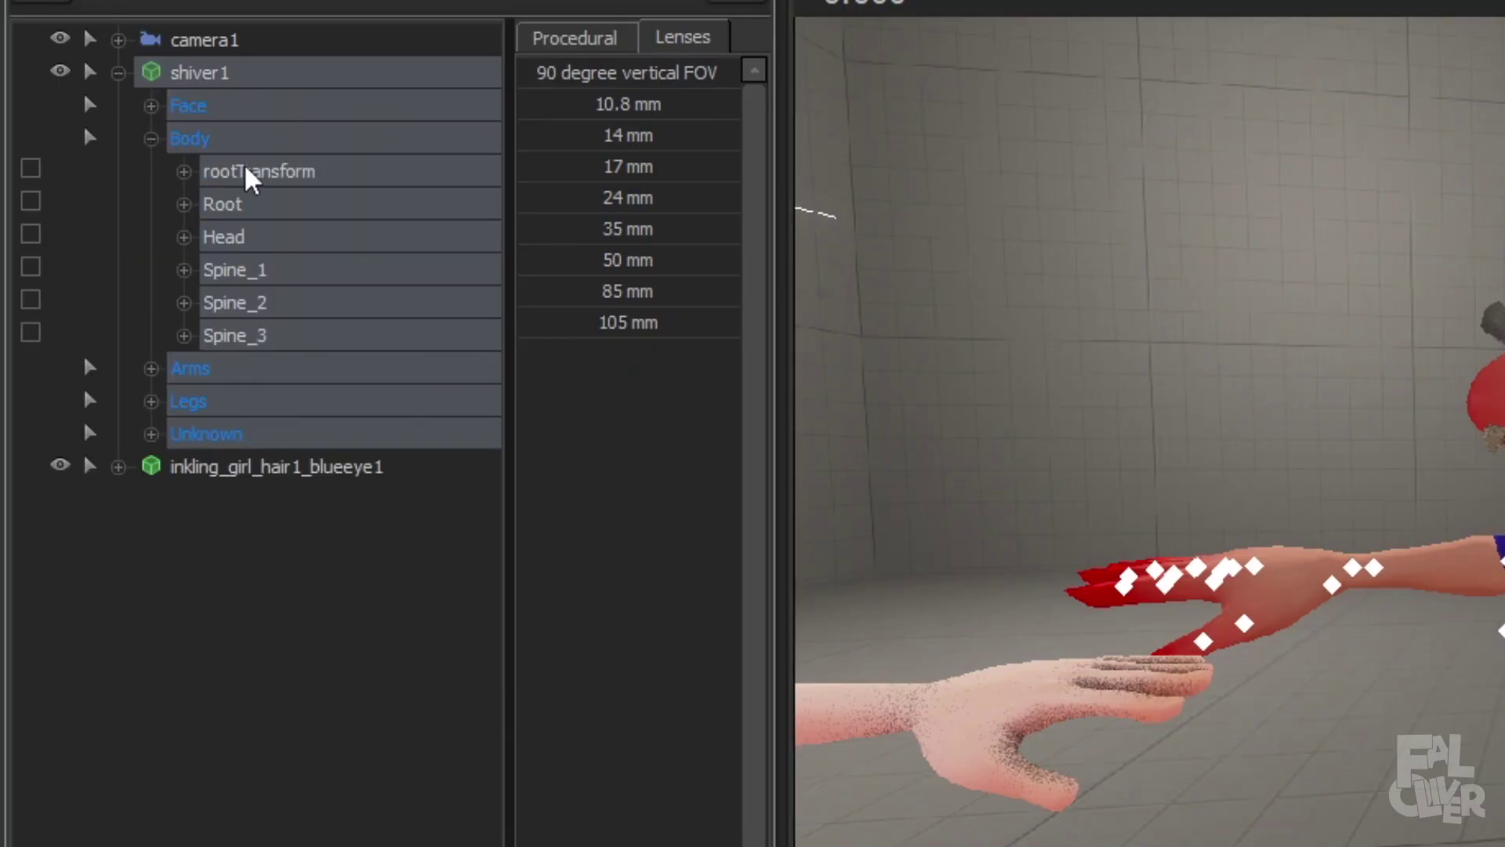
click(248, 171)
click(251, 205)
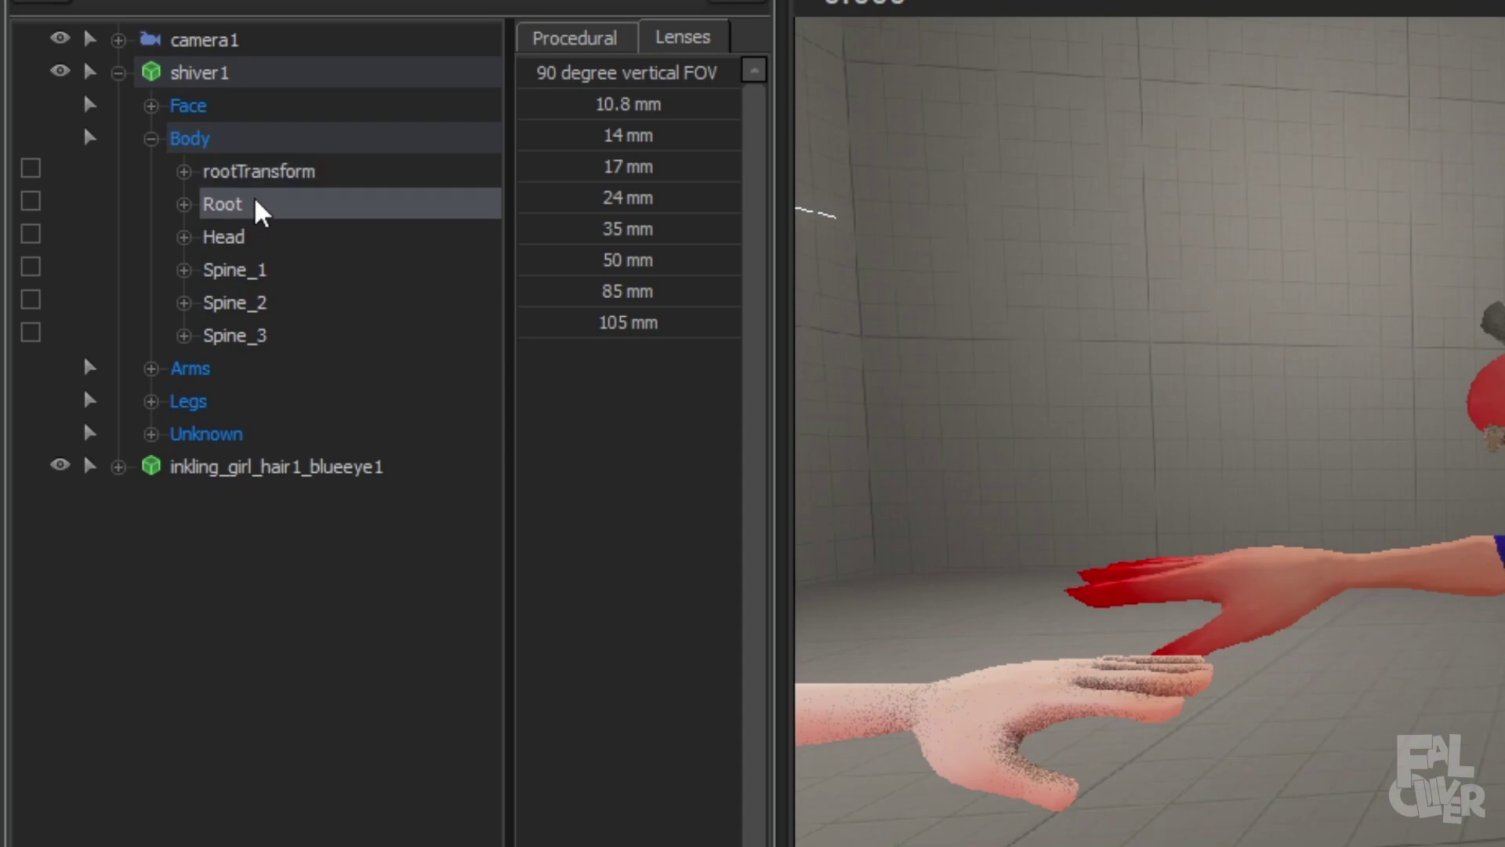
right_click(250, 202)
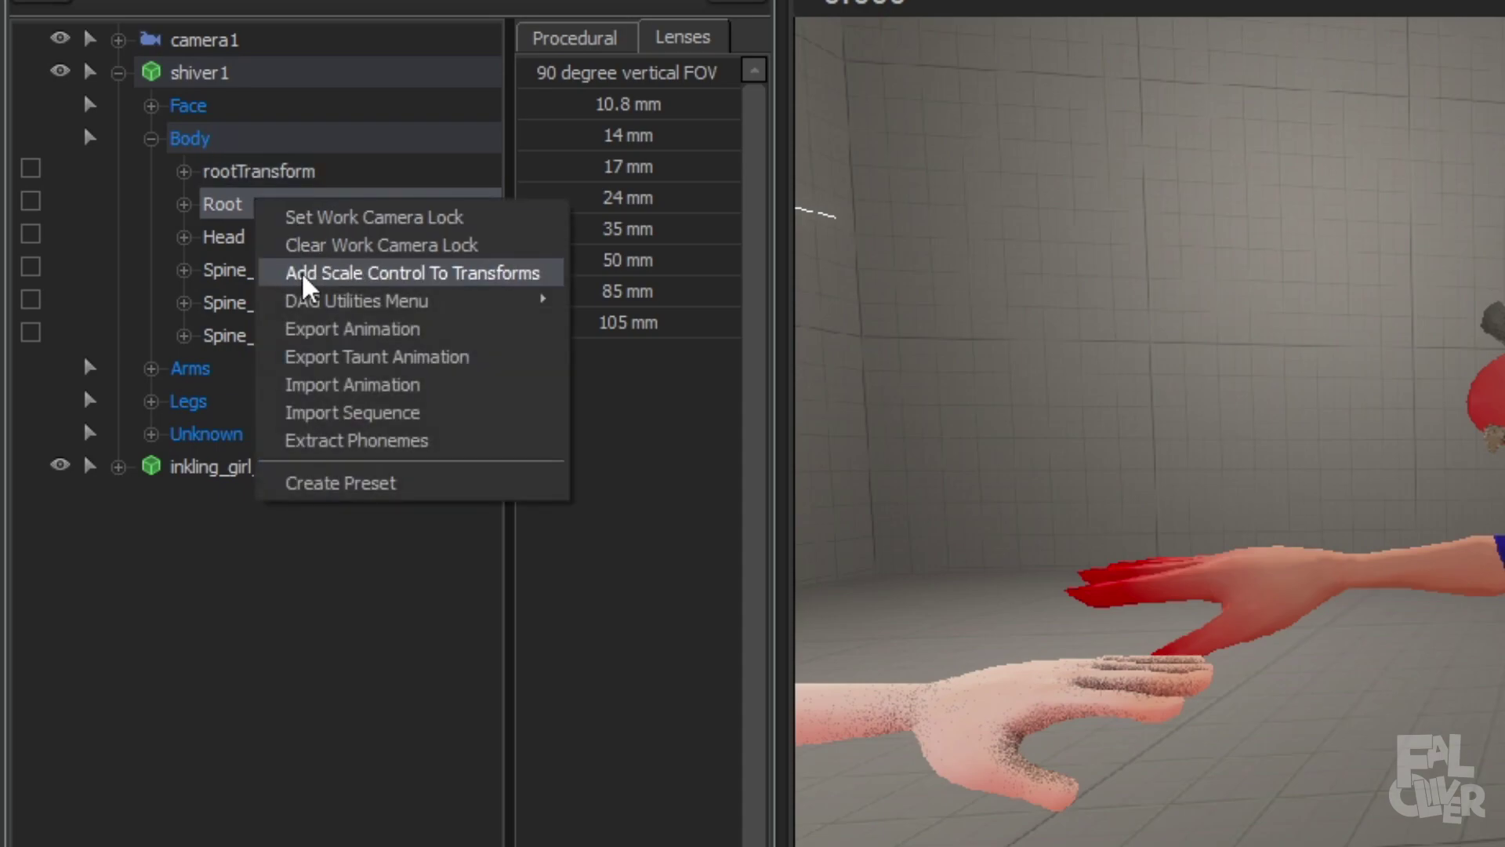
click(410, 274)
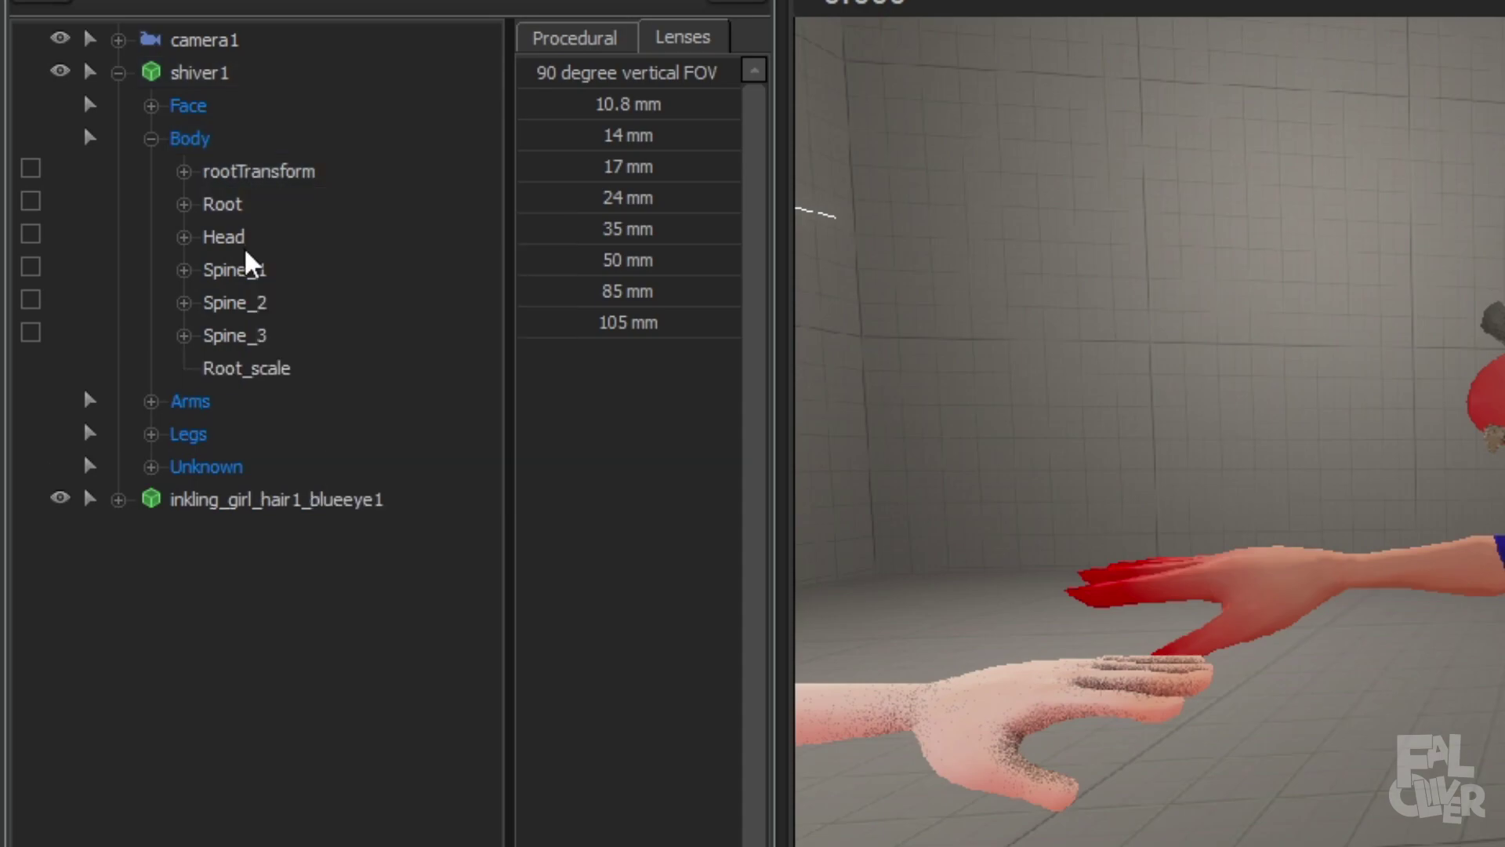
Shrink the whole Shiver model with the Root_scale control to a tiny figure, far smaller than the Inkling.
click(284, 367)
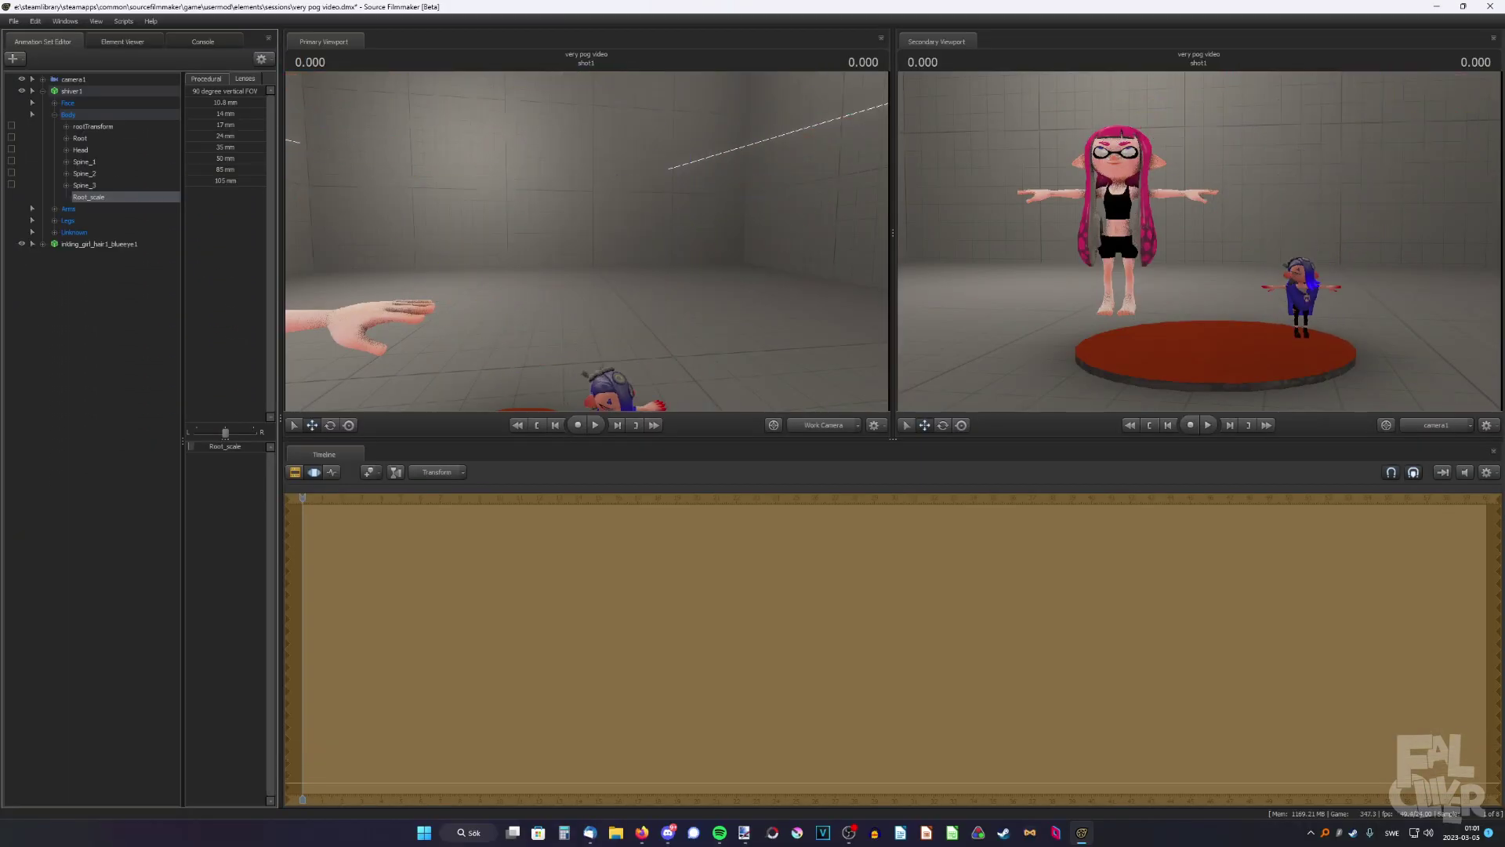
drag(225, 446, 193, 446)
drag(586, 236, 604, 297)
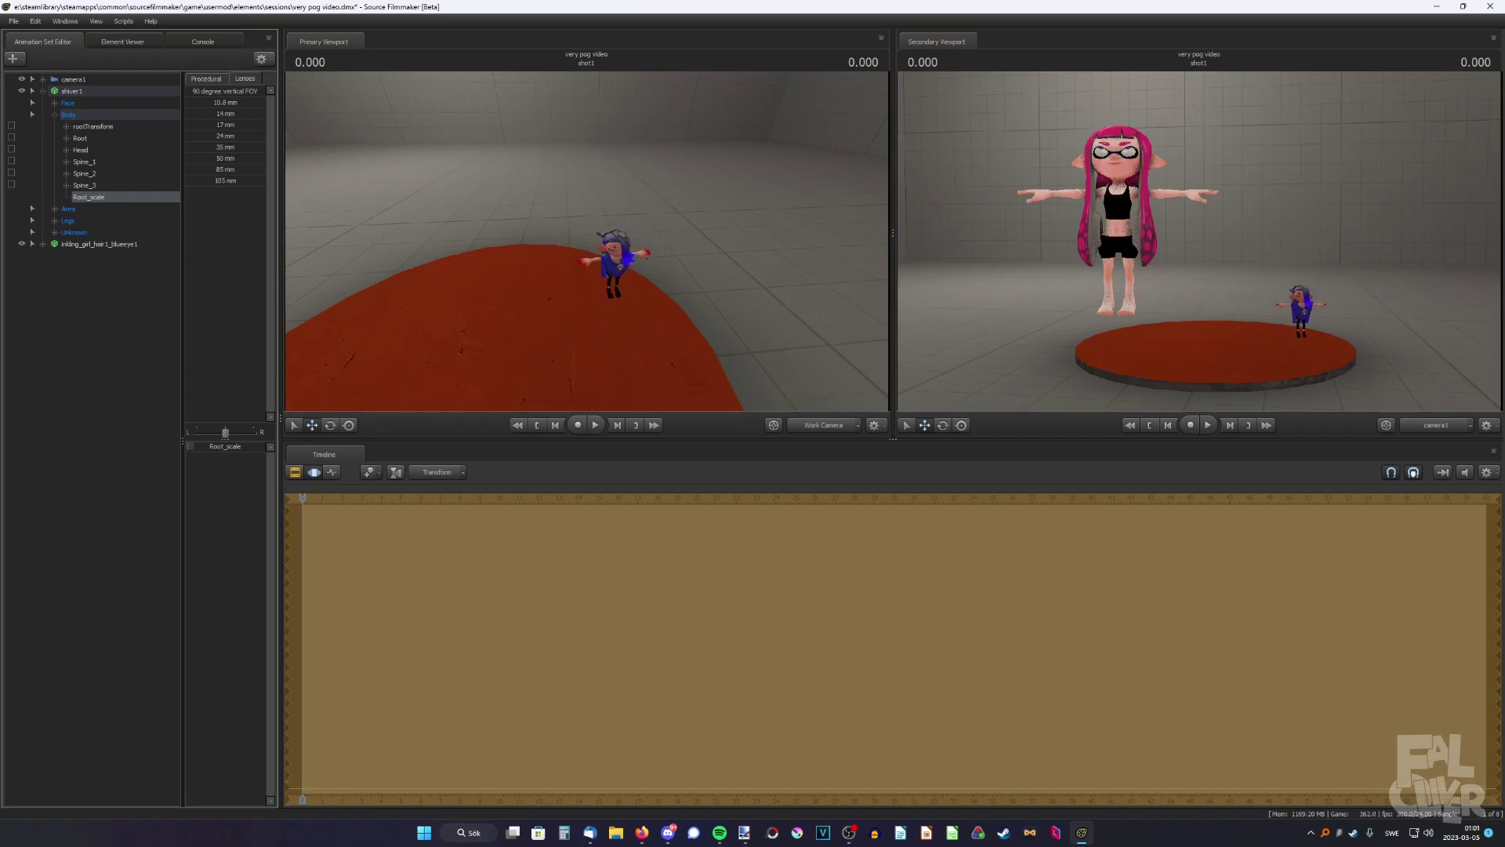
drag(225, 432, 251, 432)
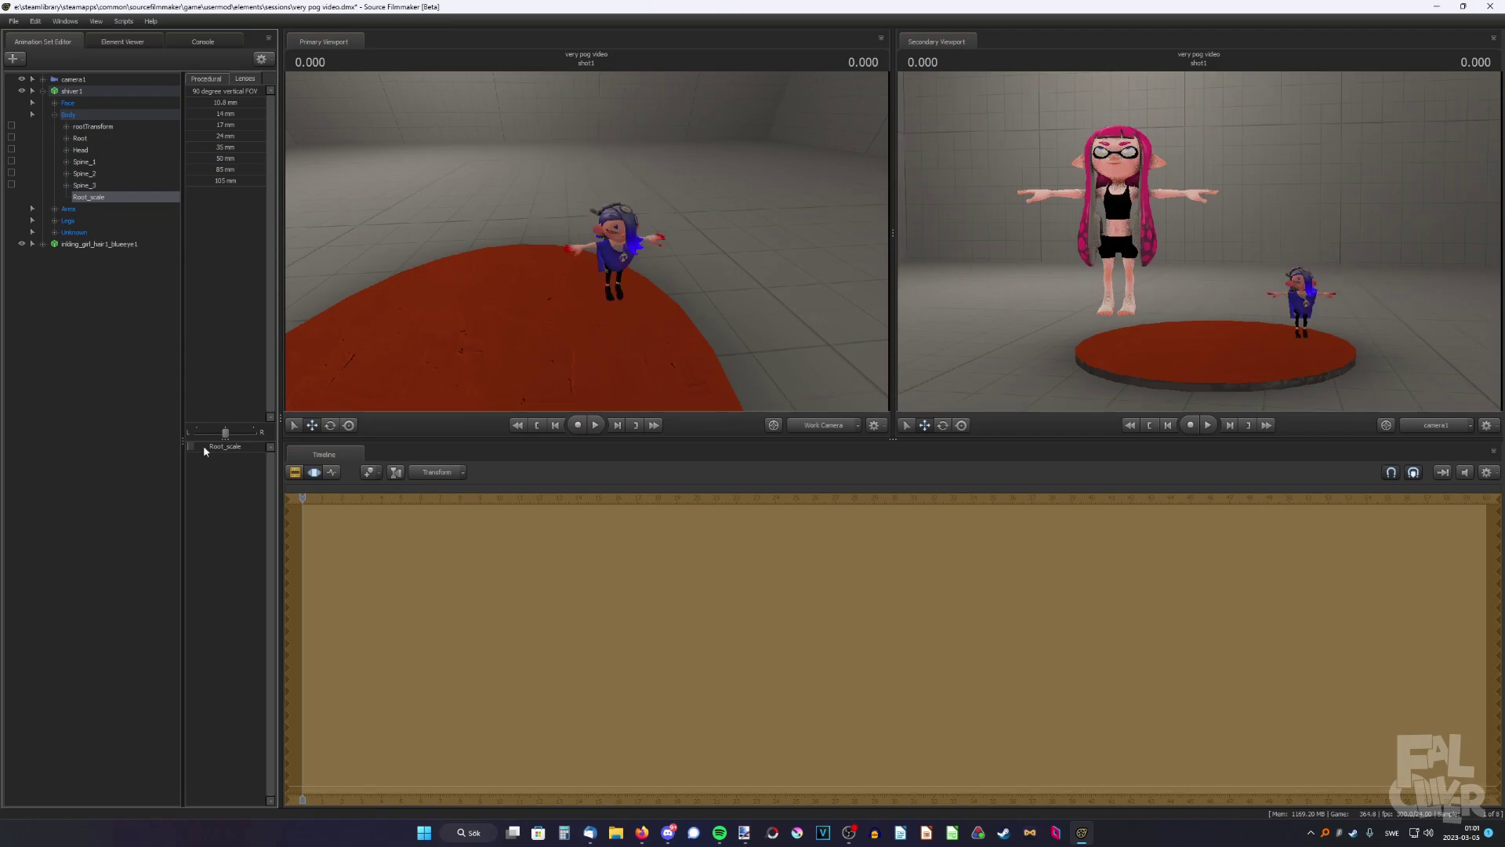
drag(520, 221, 520, 222)
drag(470, 301, 470, 301)
drag(237, 440, 224, 440)
drag(586, 241, 587, 245)
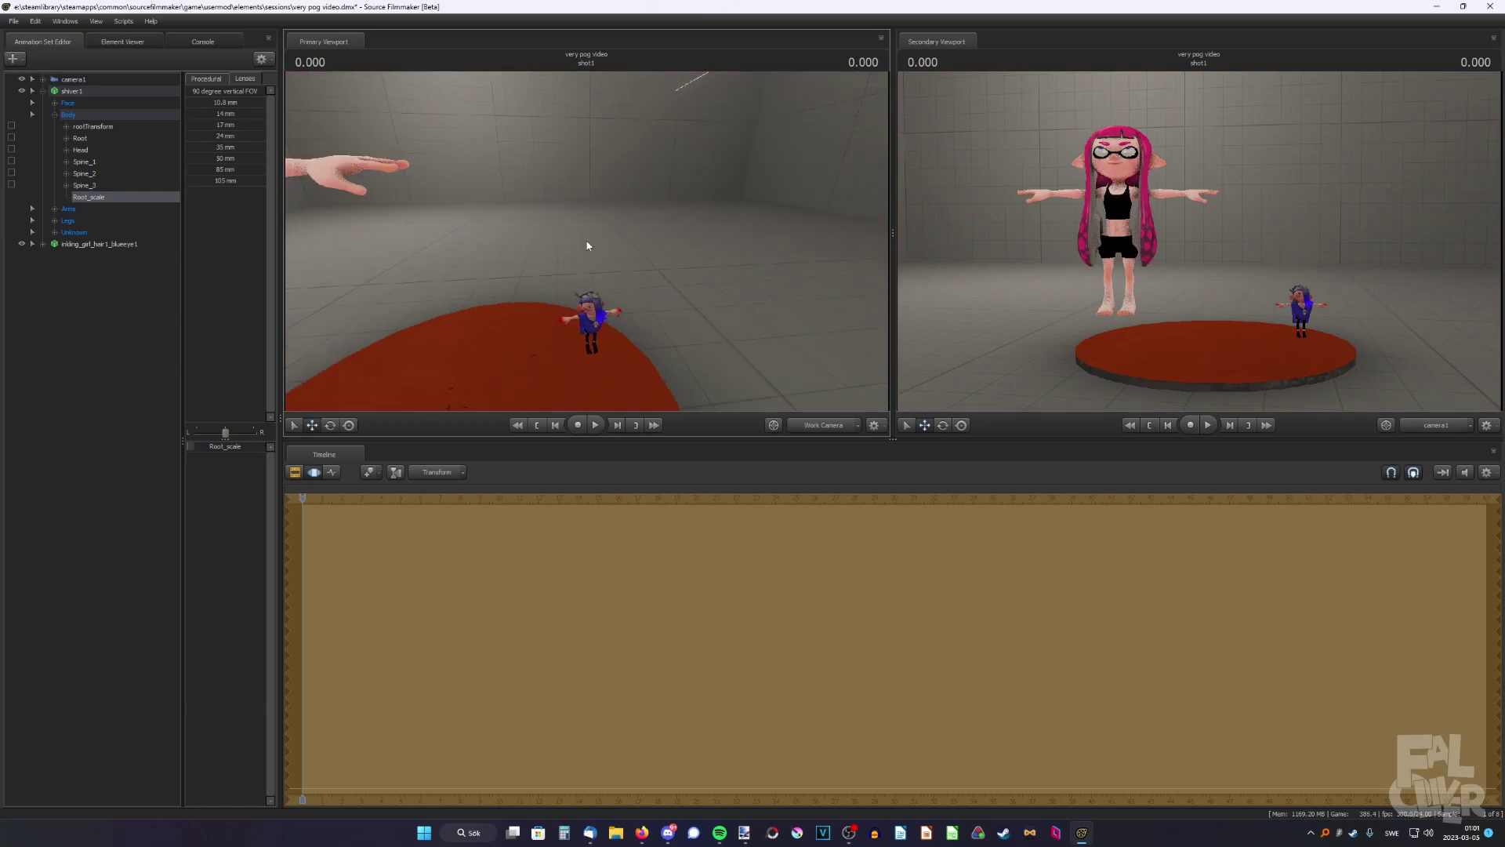
drag(587, 245, 594, 240)
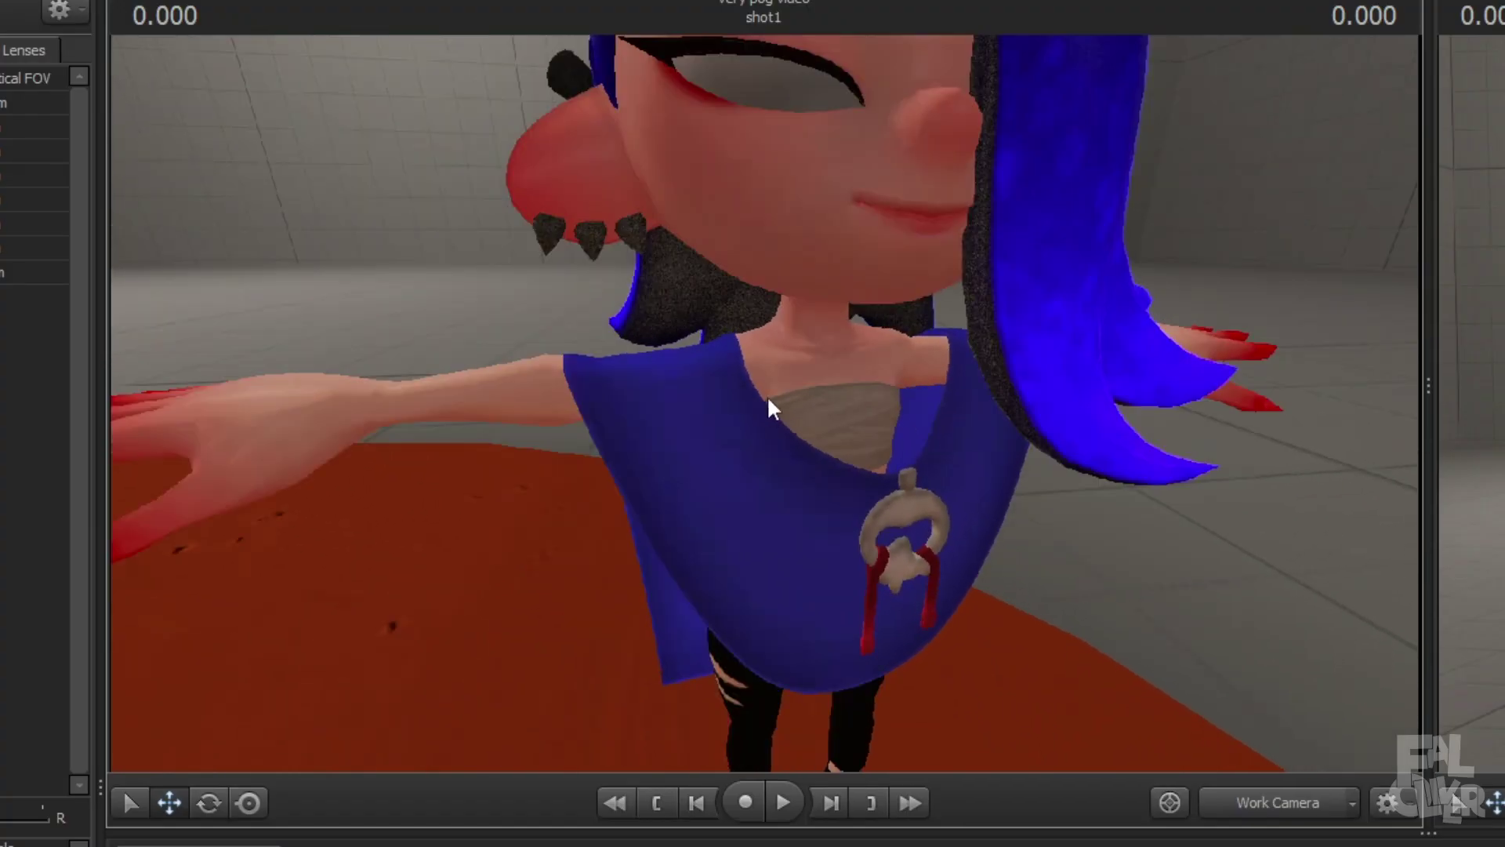
drag(839, 357, 968, 362)
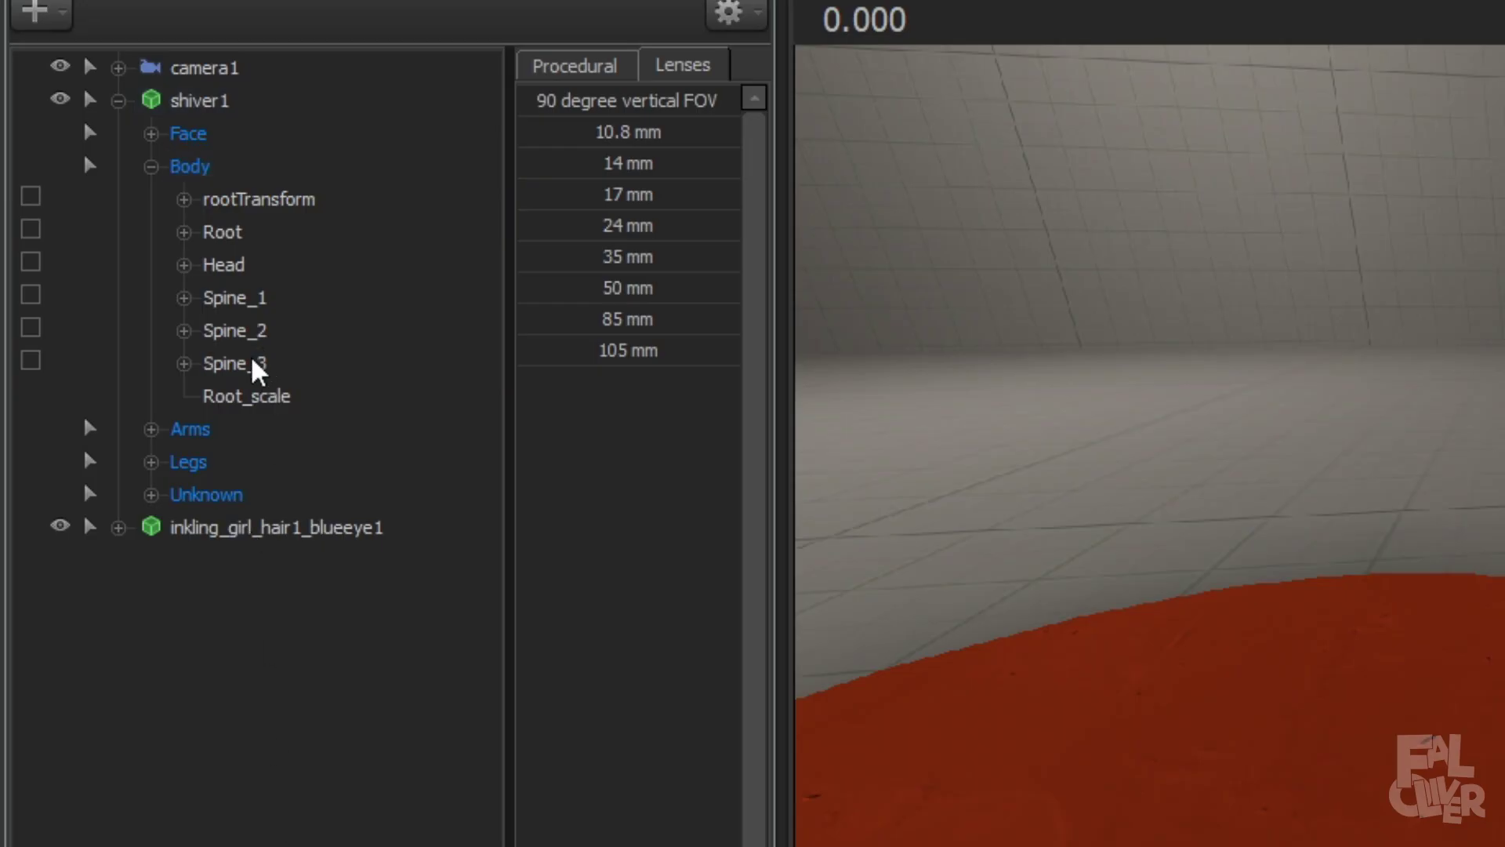
Add a scale control to the Spine_3 transform of shiver1 and raise the Spine_3_scale value.
click(85, 189)
drag(1190, 596, 1160, 588)
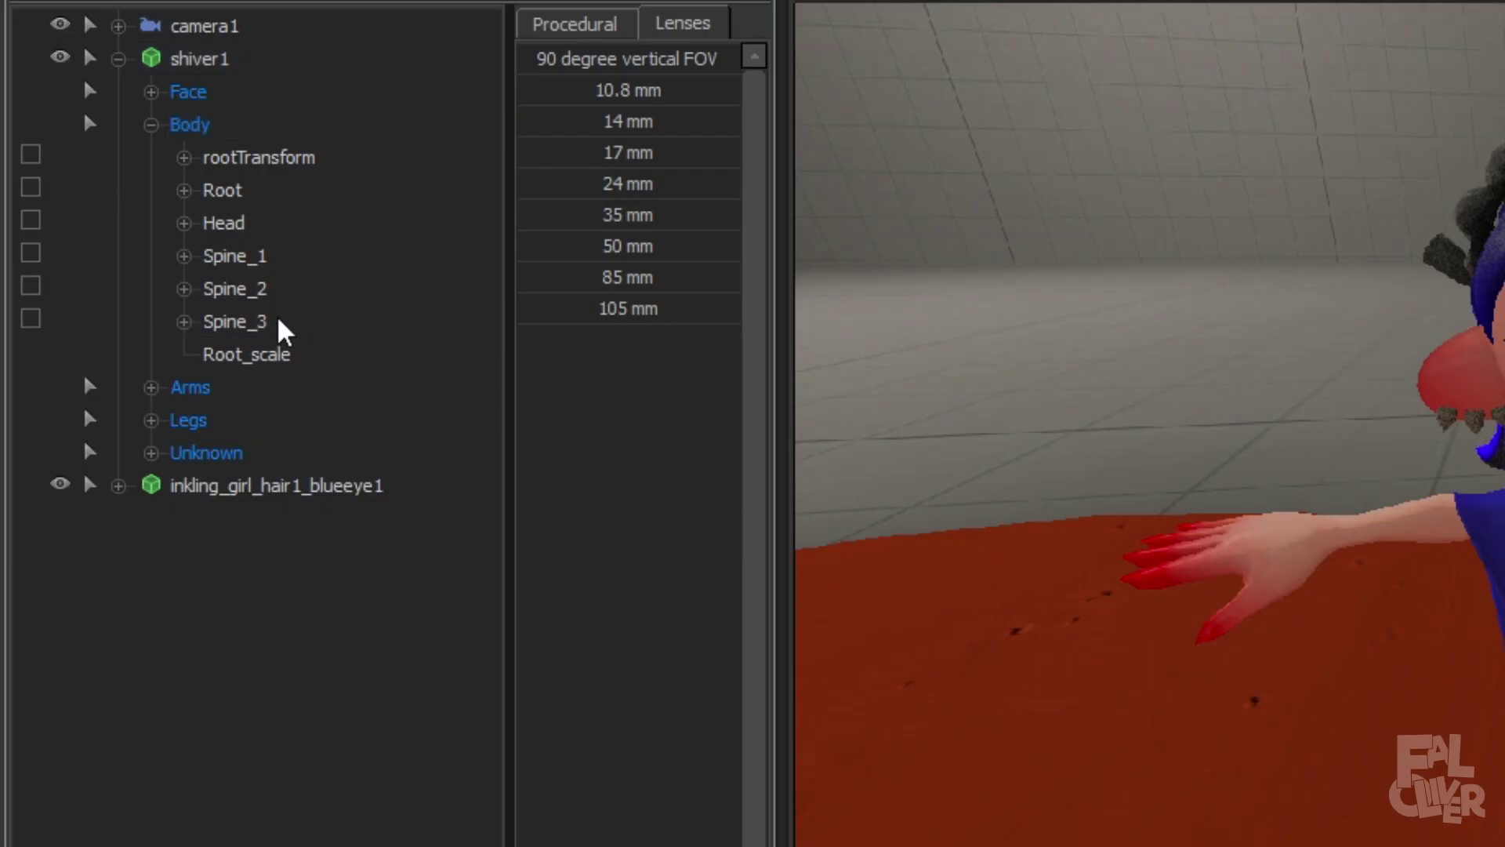
right_click(101, 185)
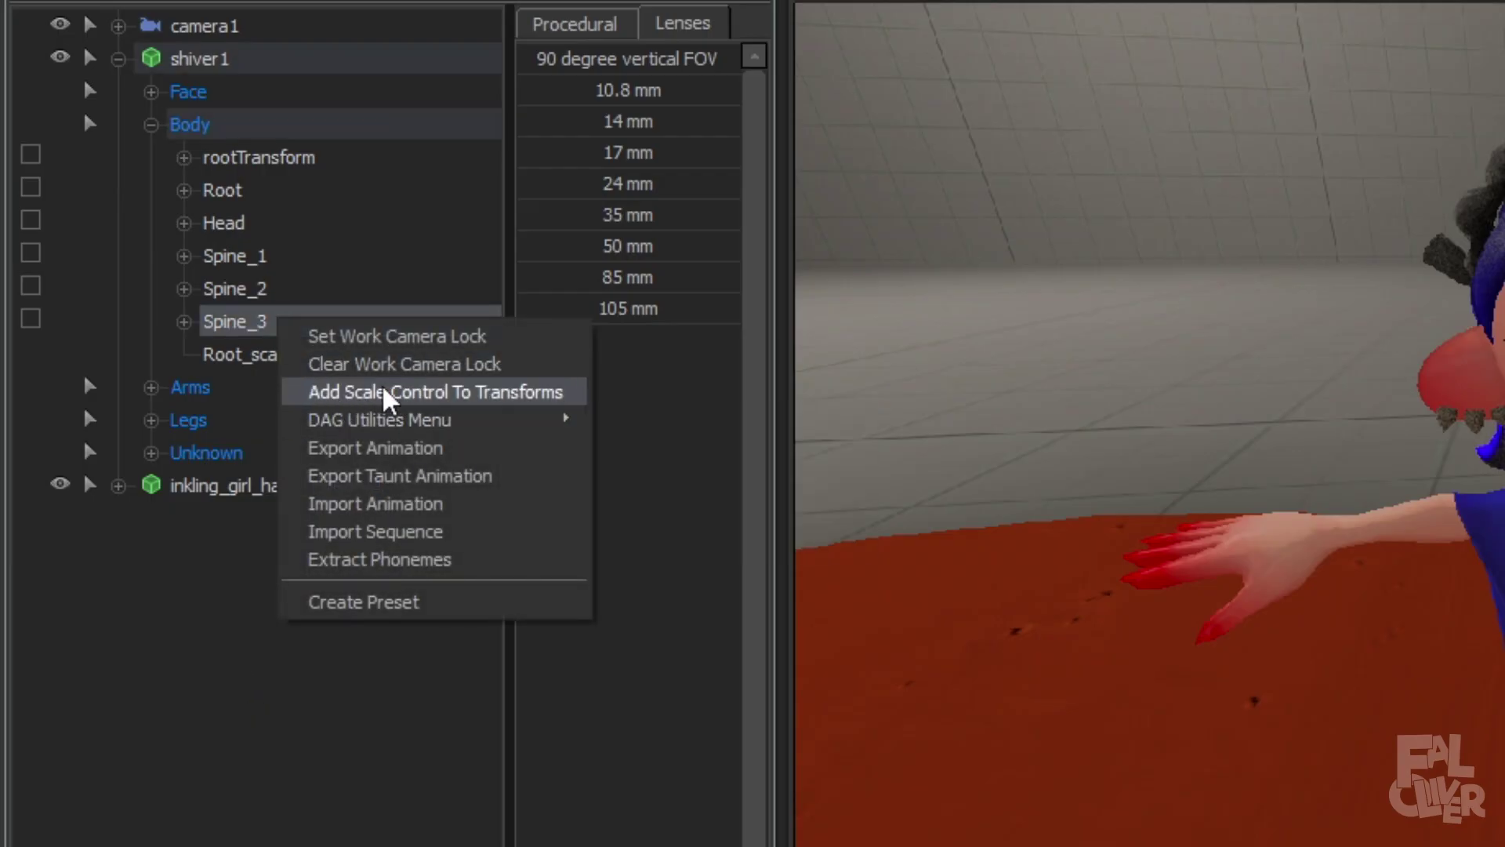
click(431, 392)
click(305, 391)
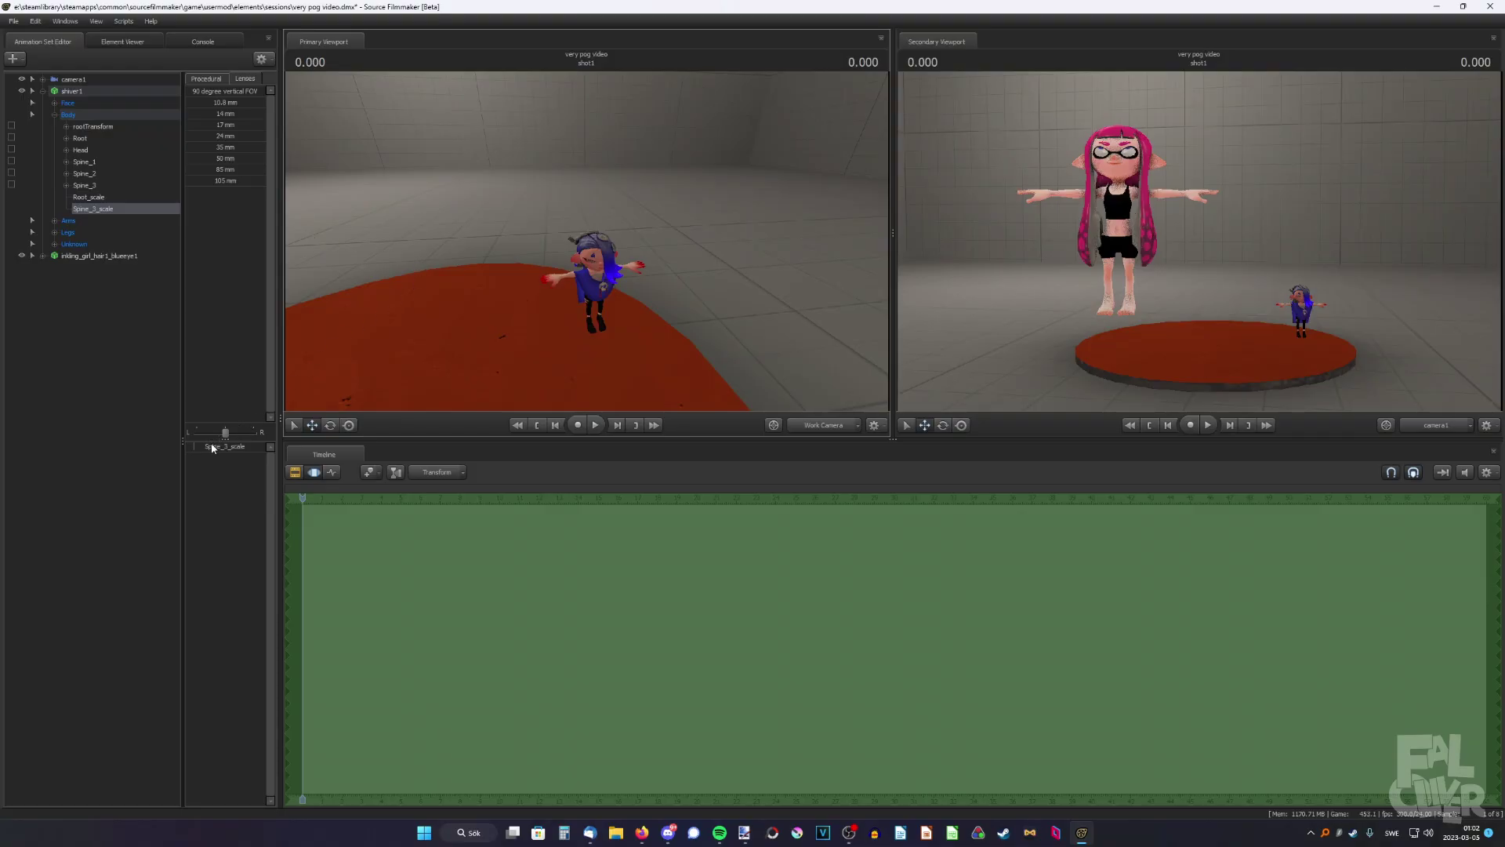
drag(211, 448, 238, 454)
Select shiver1 and move the whole Shiver model up so that it overlaps the Inkling's body.
drag(586, 235, 305, 214)
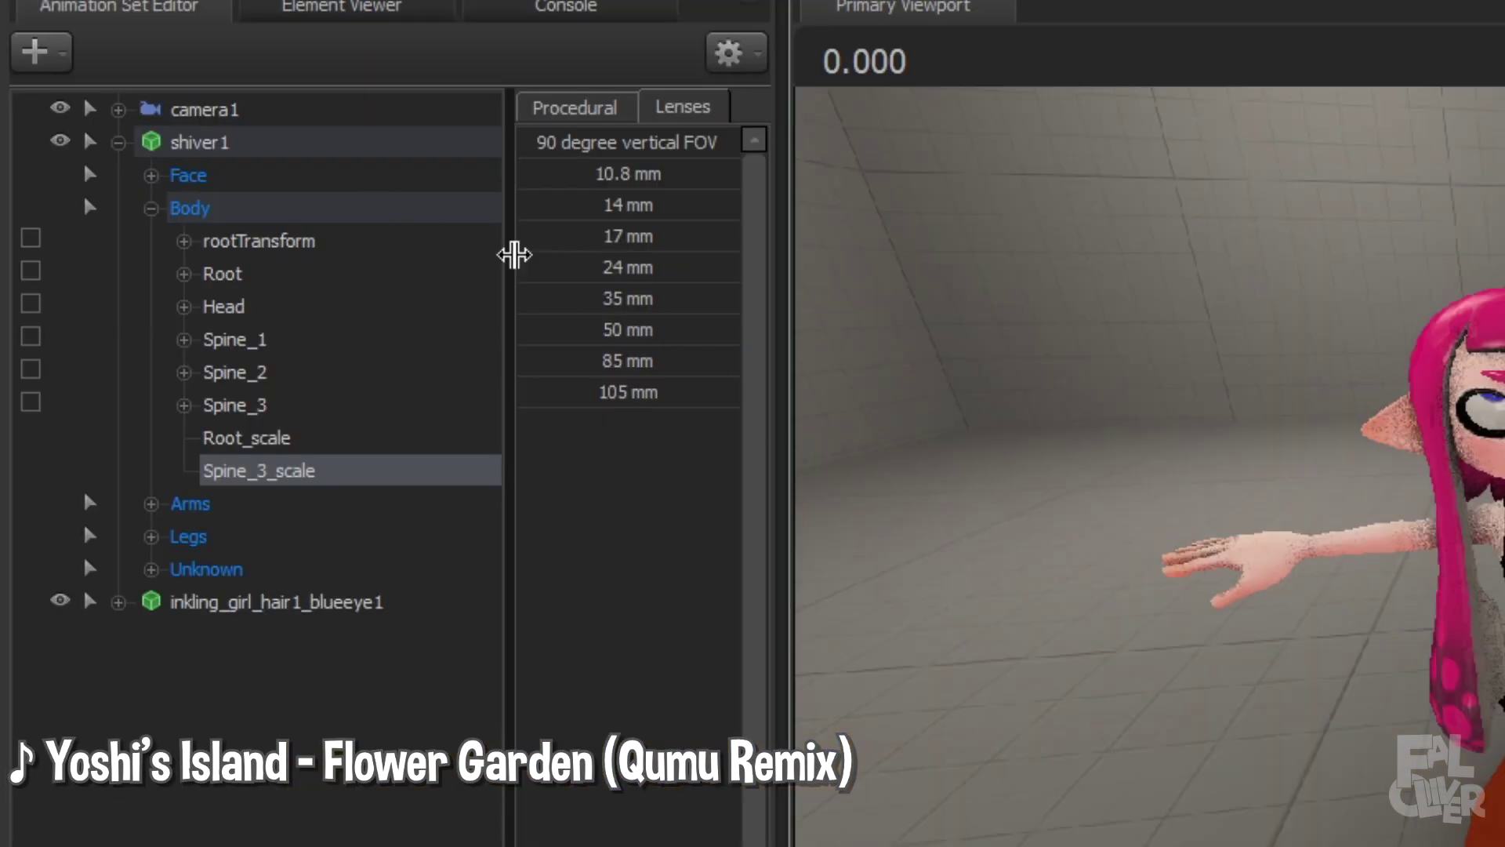
click(400, 149)
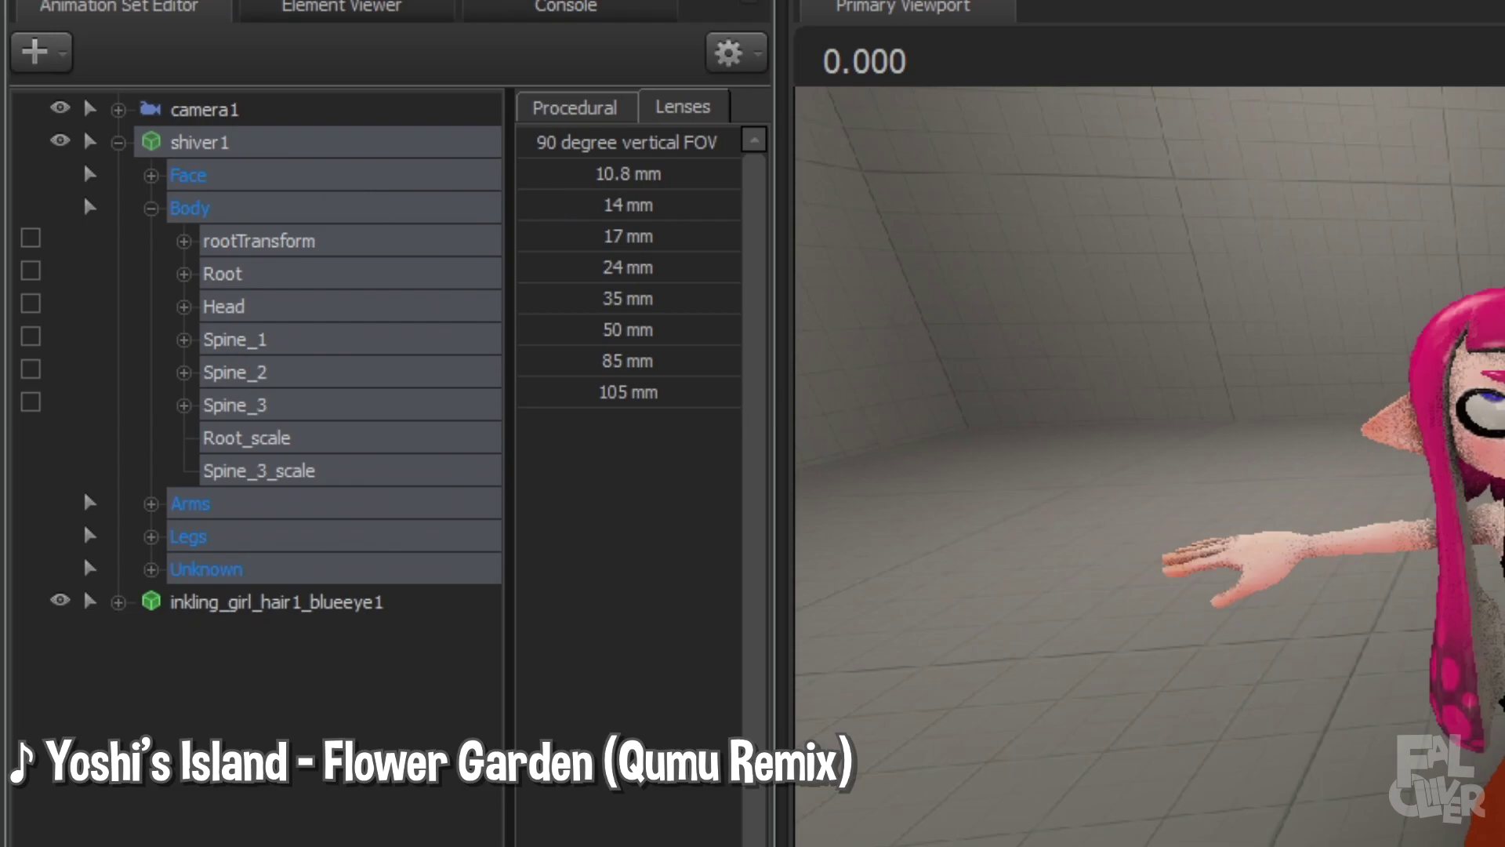
drag(965, 527, 671, 639)
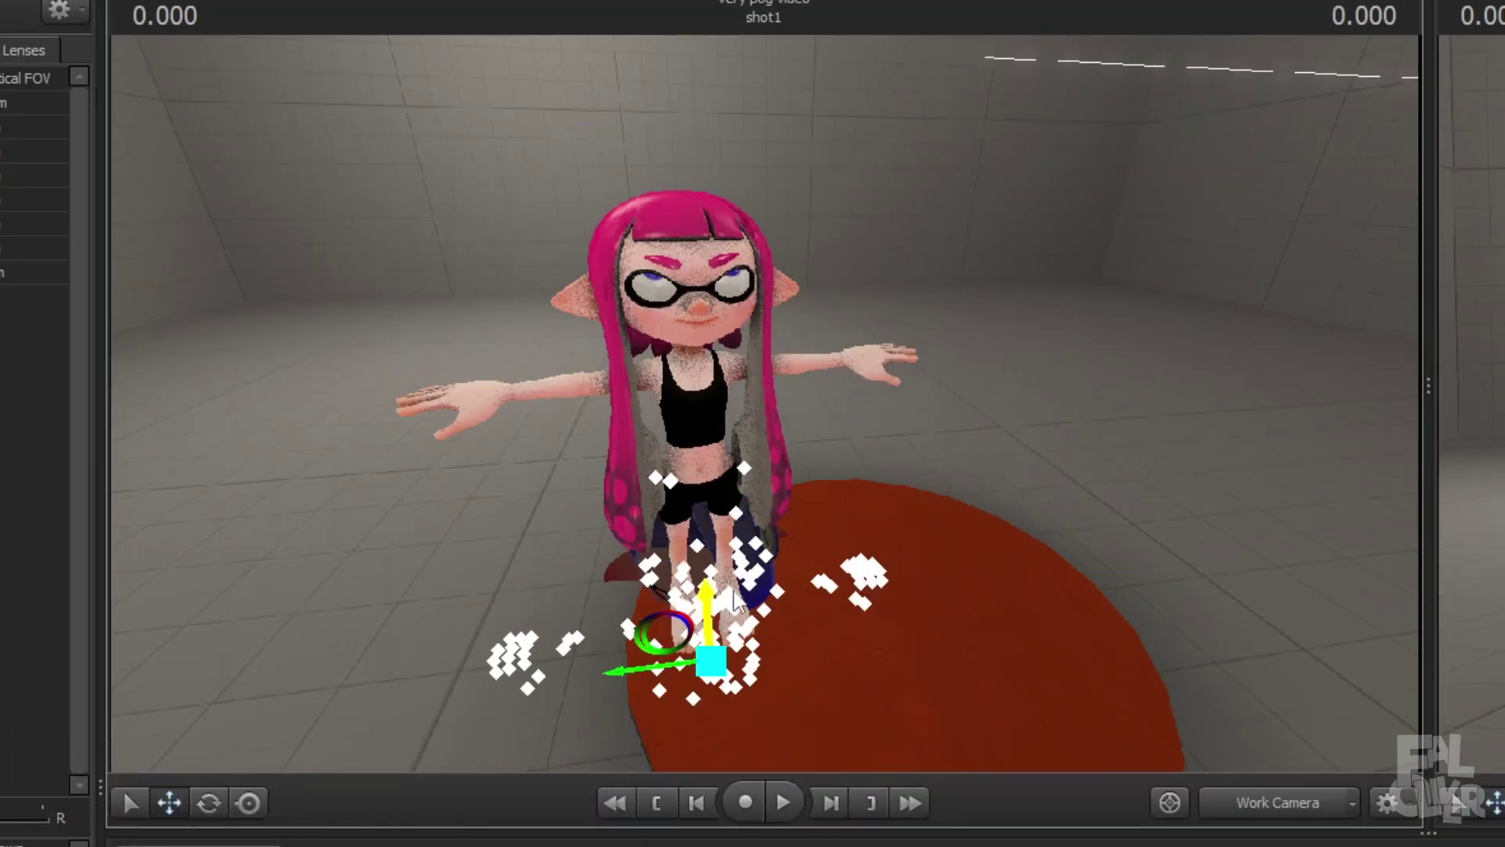
drag(740, 598, 704, 434)
scroll(705, 434, up, 5)
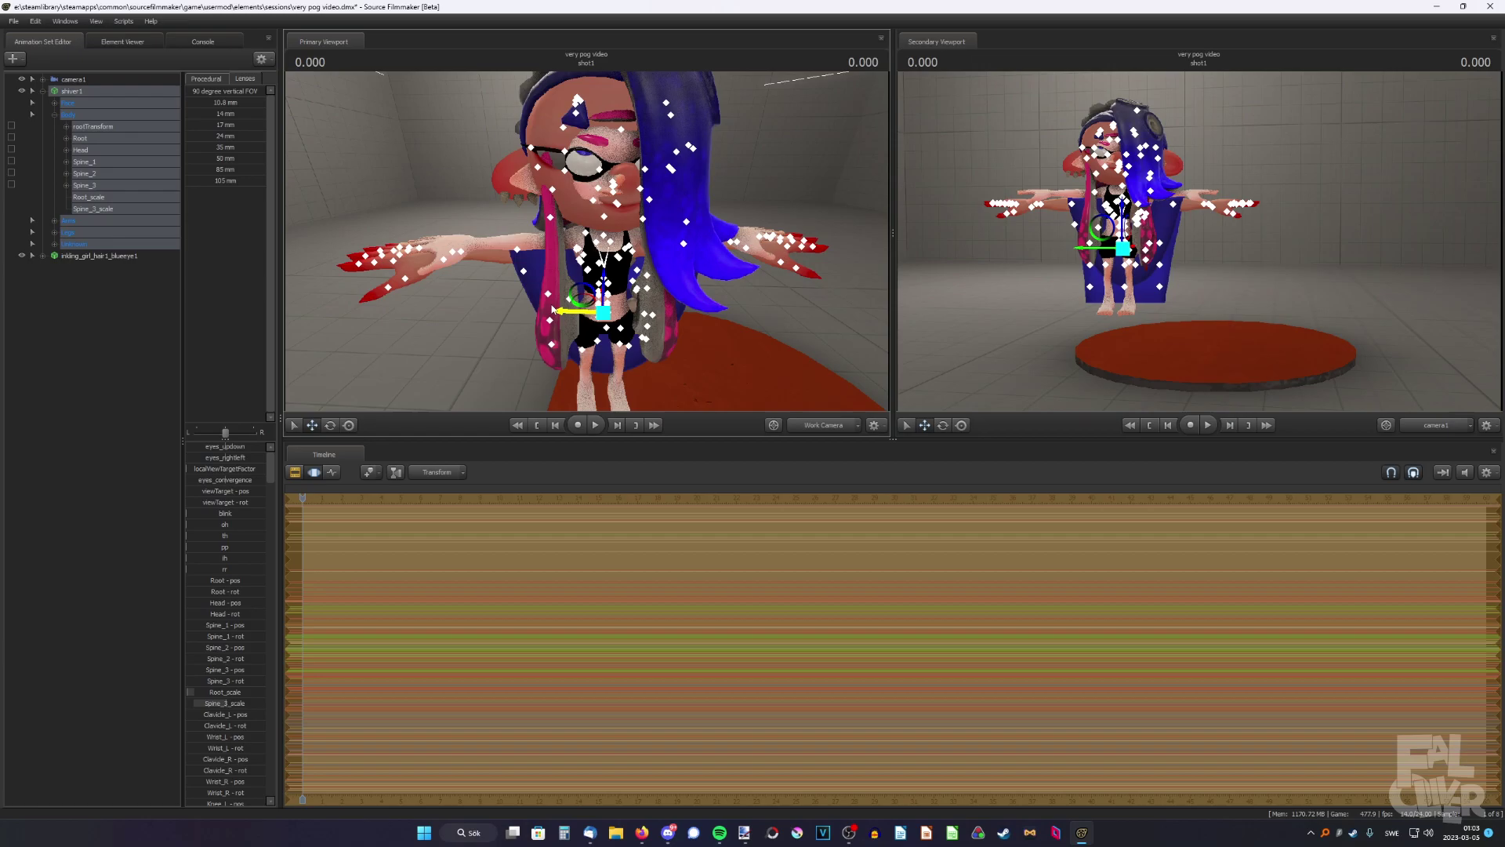
Lower Shiver's Spine_3_scale until her upper body and arms are about the size of the Inkling's.
drag(783, 543, 761, 509)
click(127, 209)
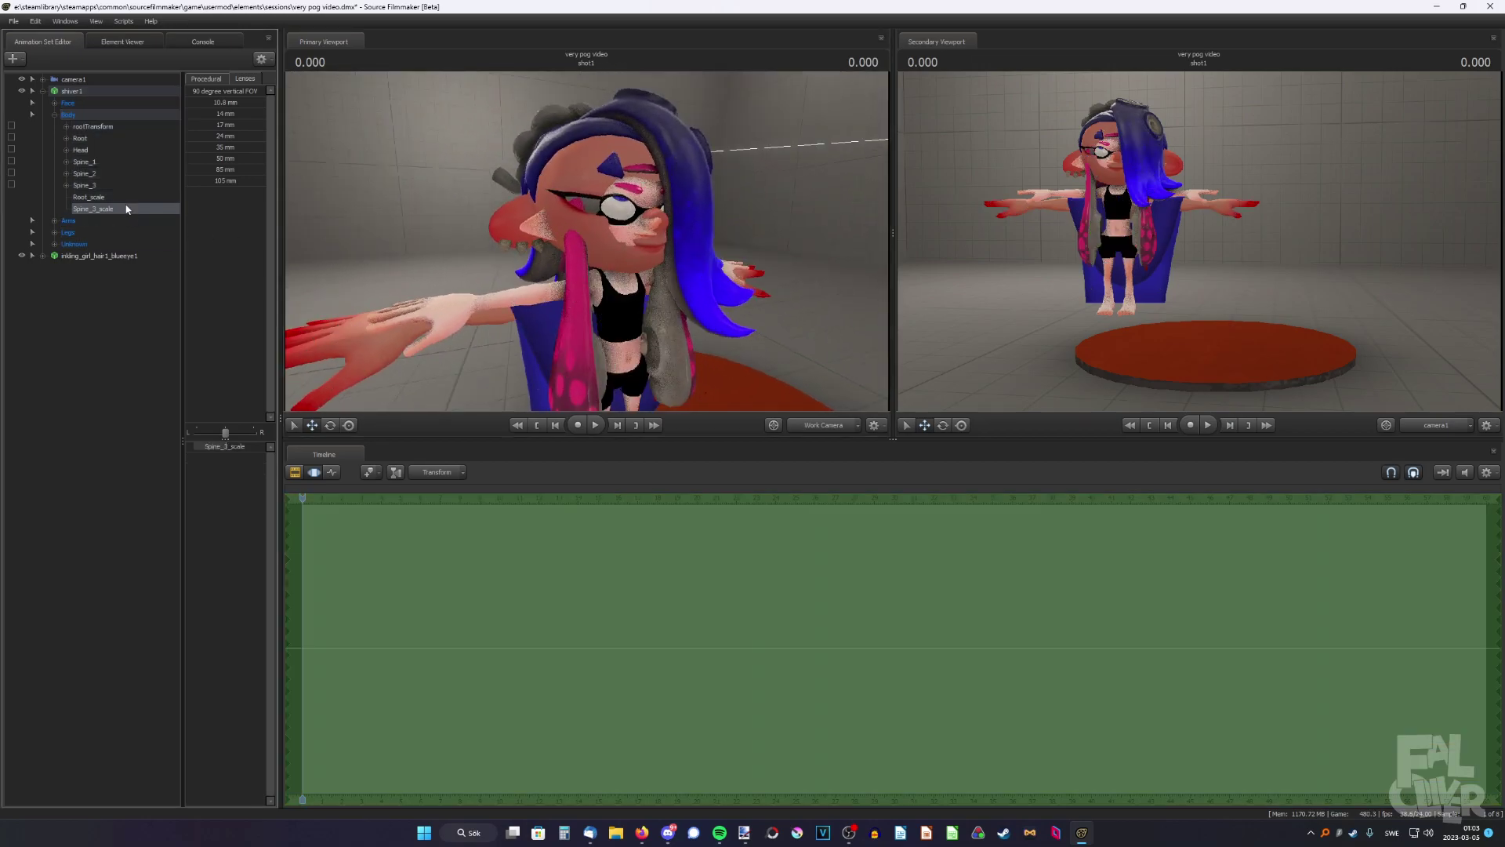
drag(244, 450, 258, 451)
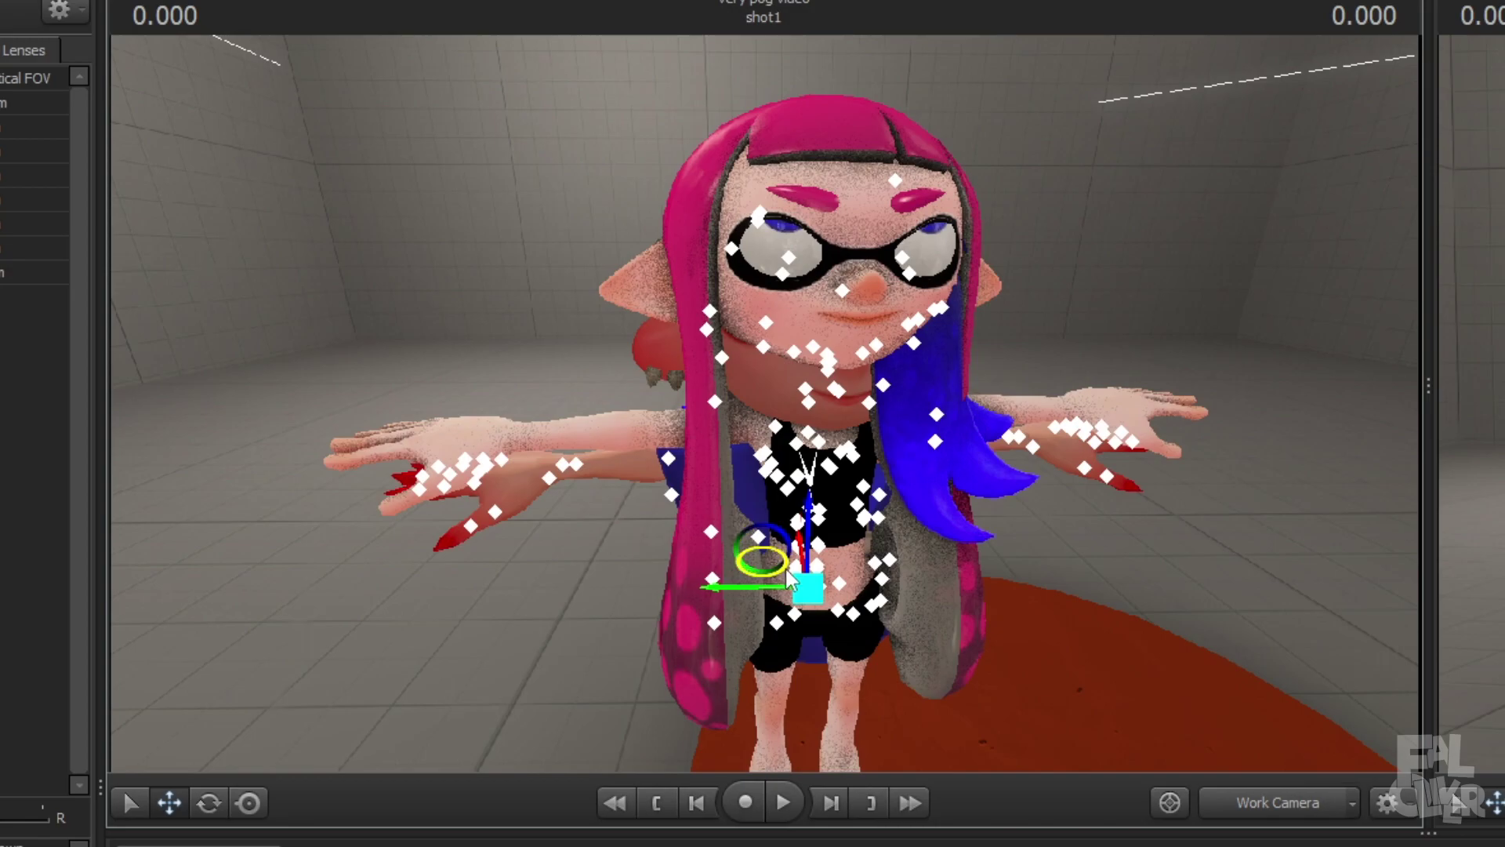
Shift the whole Shiver model until its head and arms line up with the Inkling's head and arms.
mouse_move(788, 578)
mouse_down()
mouse_move(816, 502)
mouse_move(794, 488)
mouse_up()
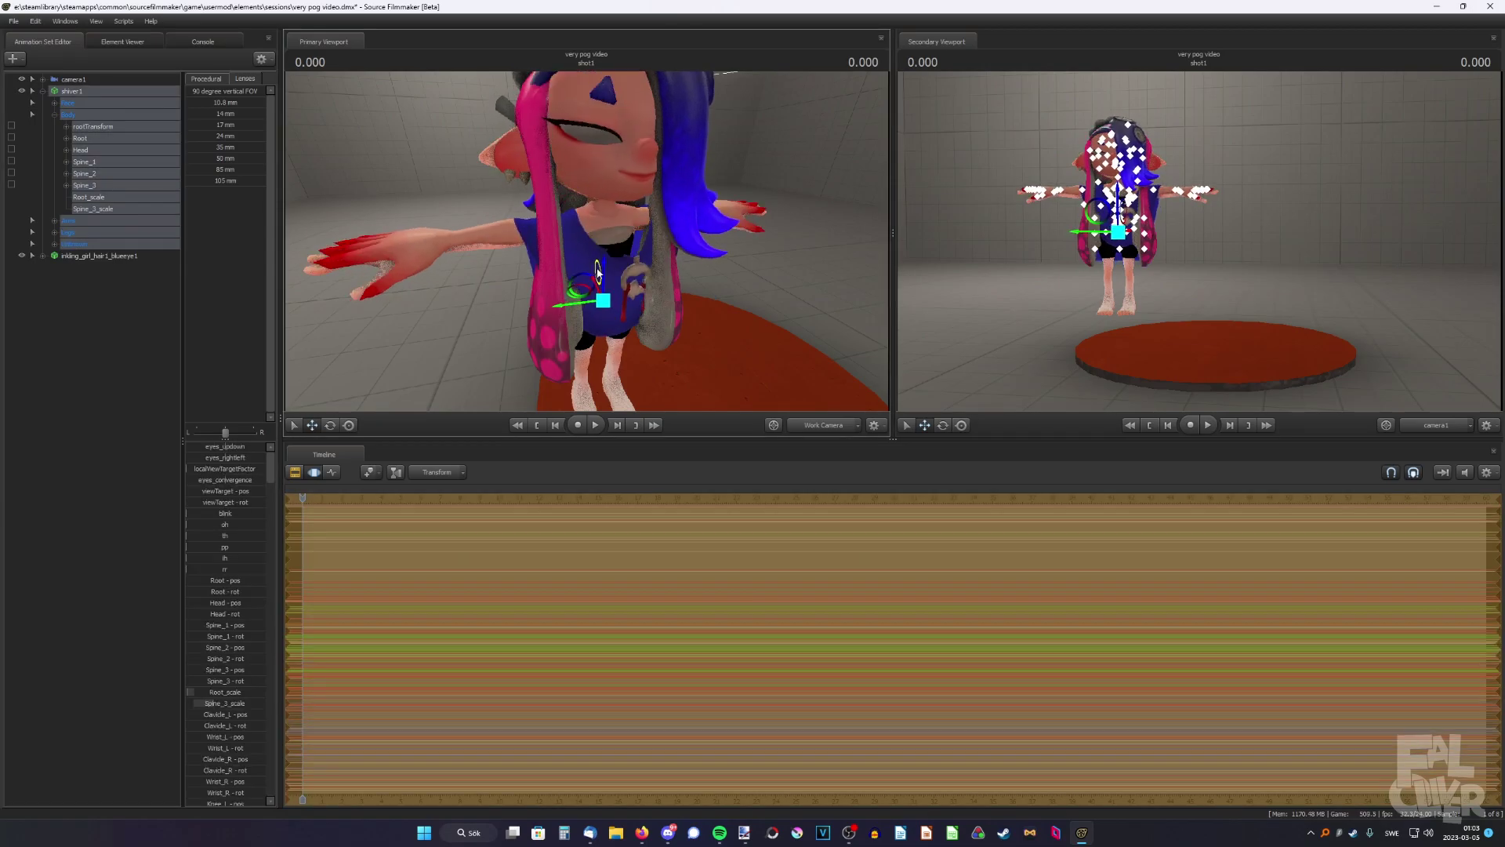
drag(598, 270, 521, 258)
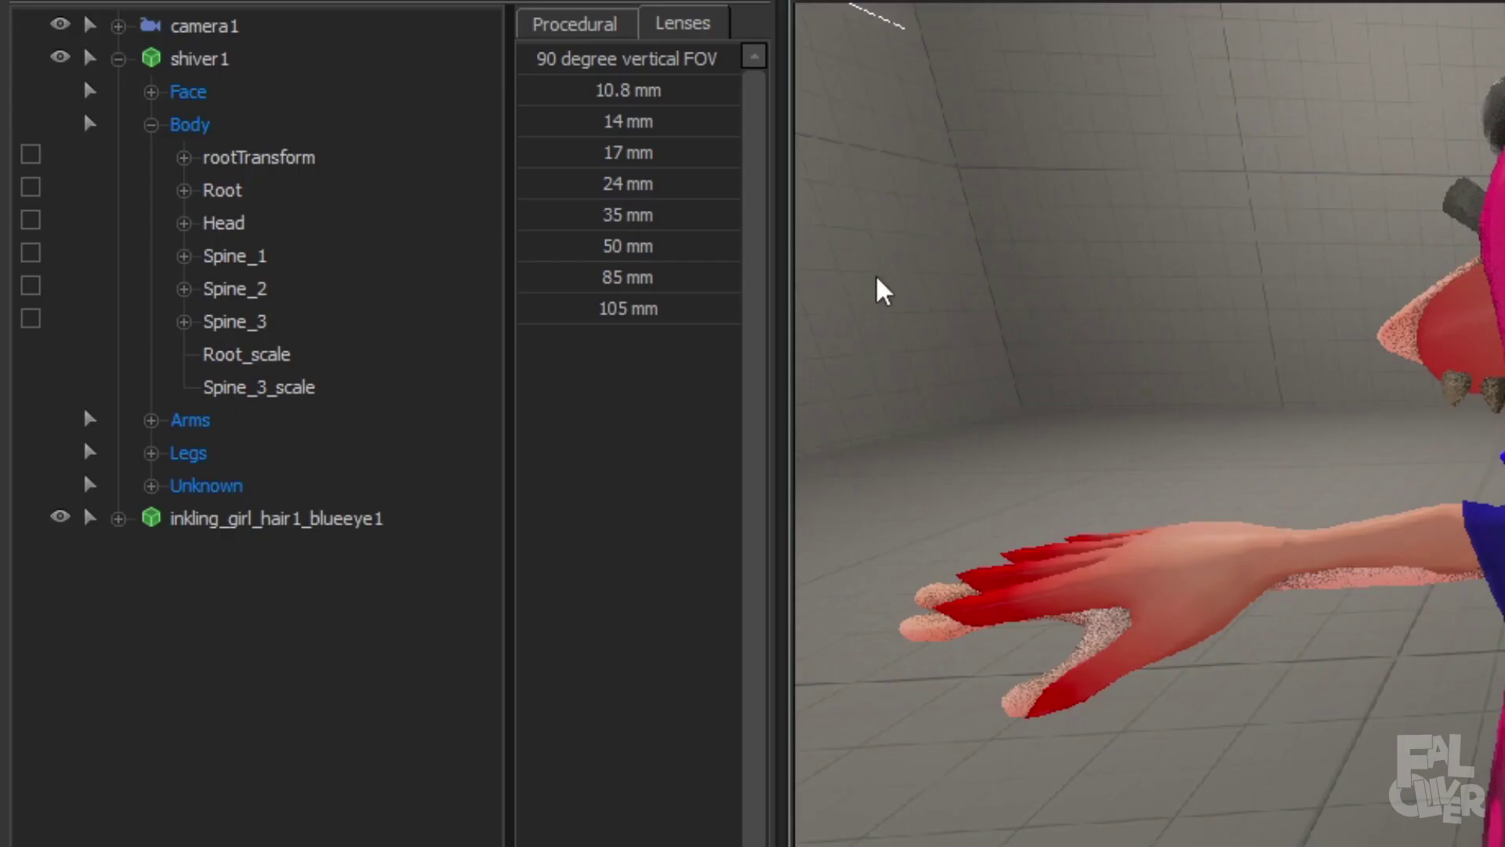
Set the Clothing body group of shiver1 to <none>.
right_click(206, 65)
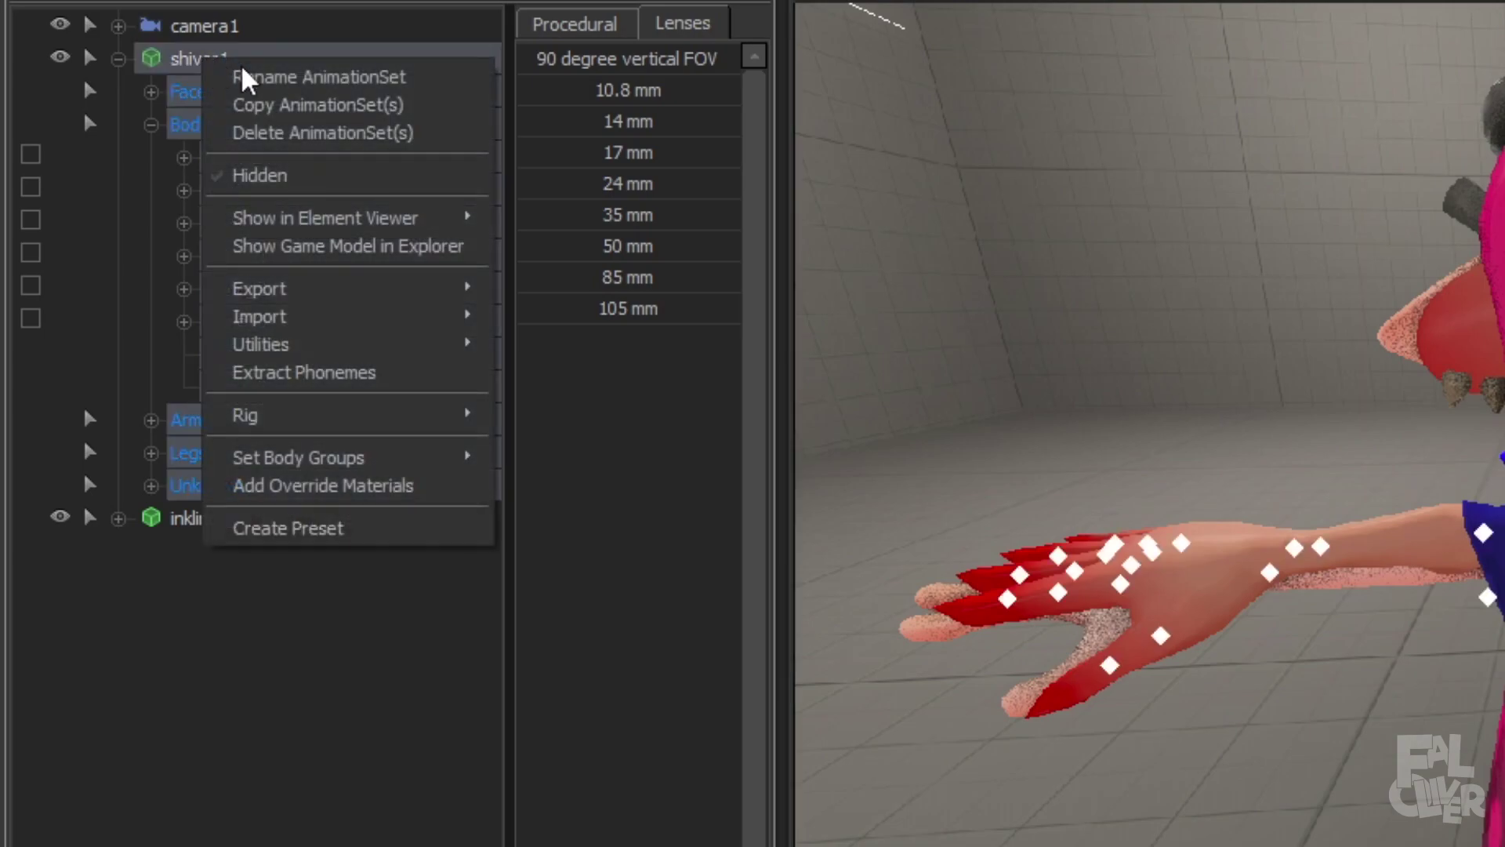
mouse_move(316, 460)
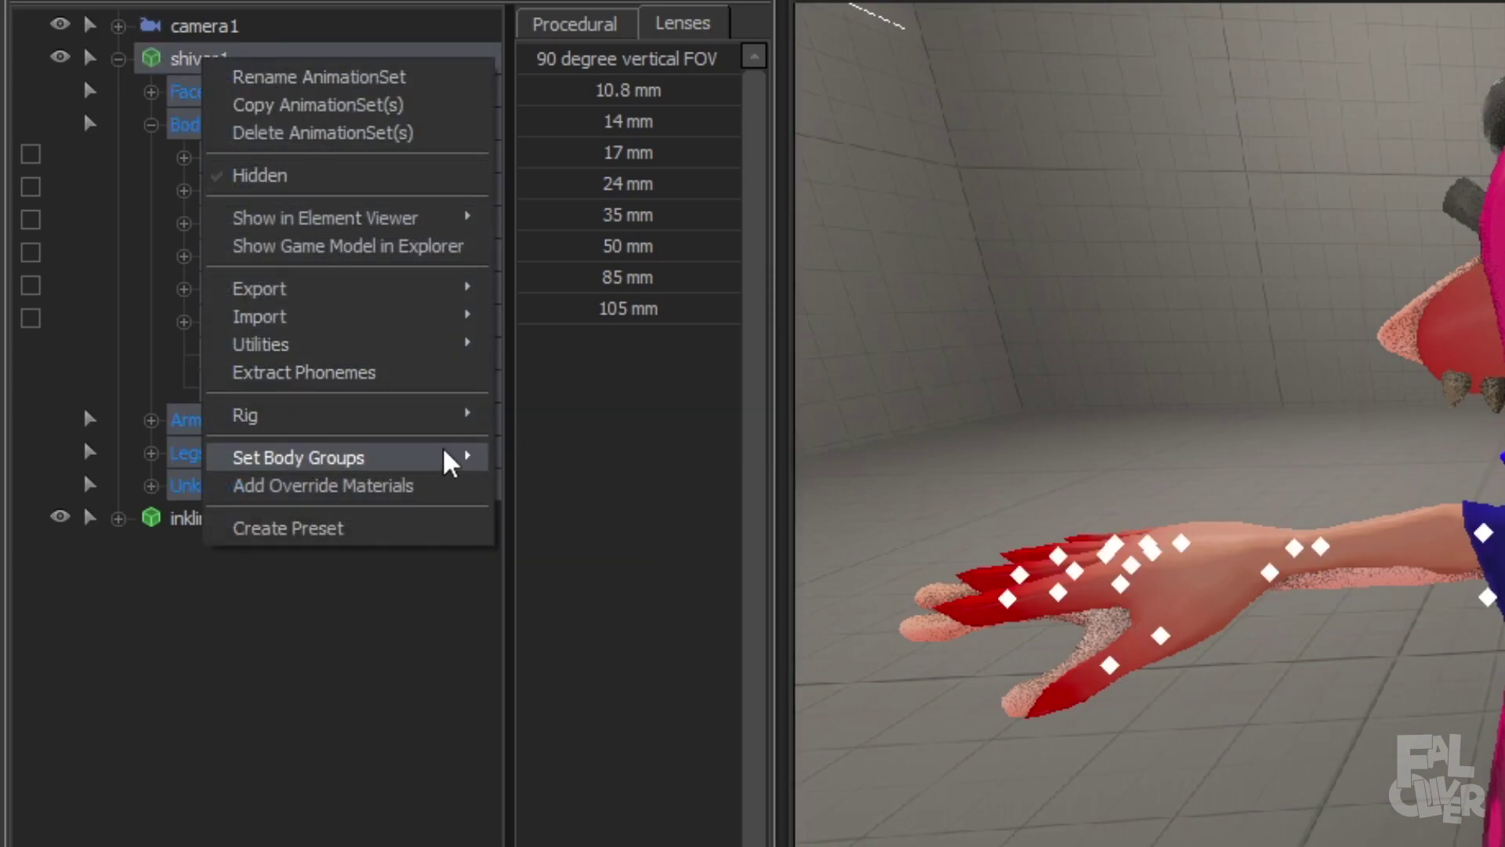
mouse_move(582, 500)
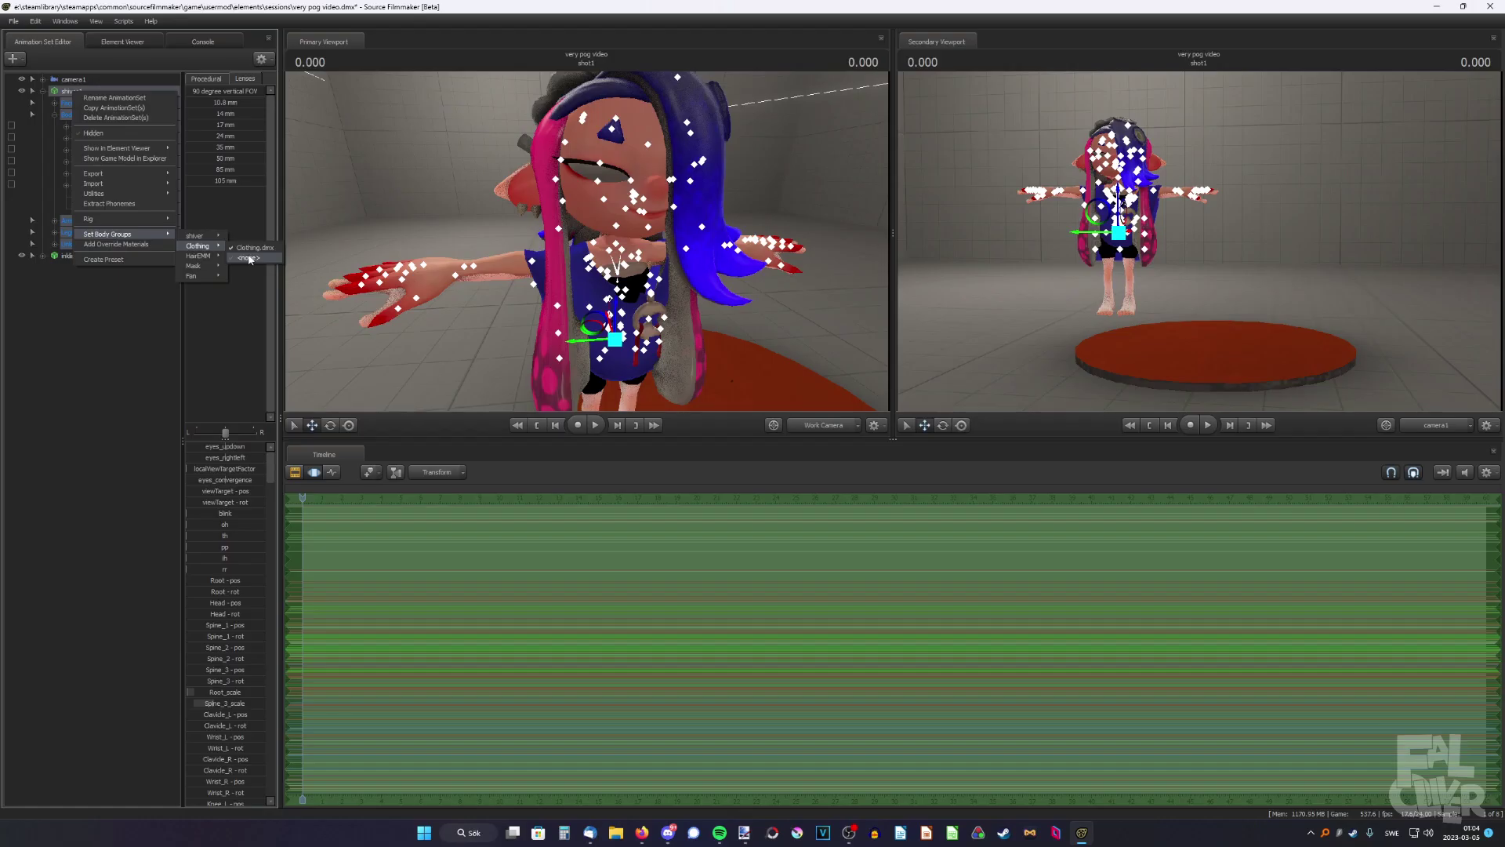
click(675, 496)
scroll(582, 235, up, 2)
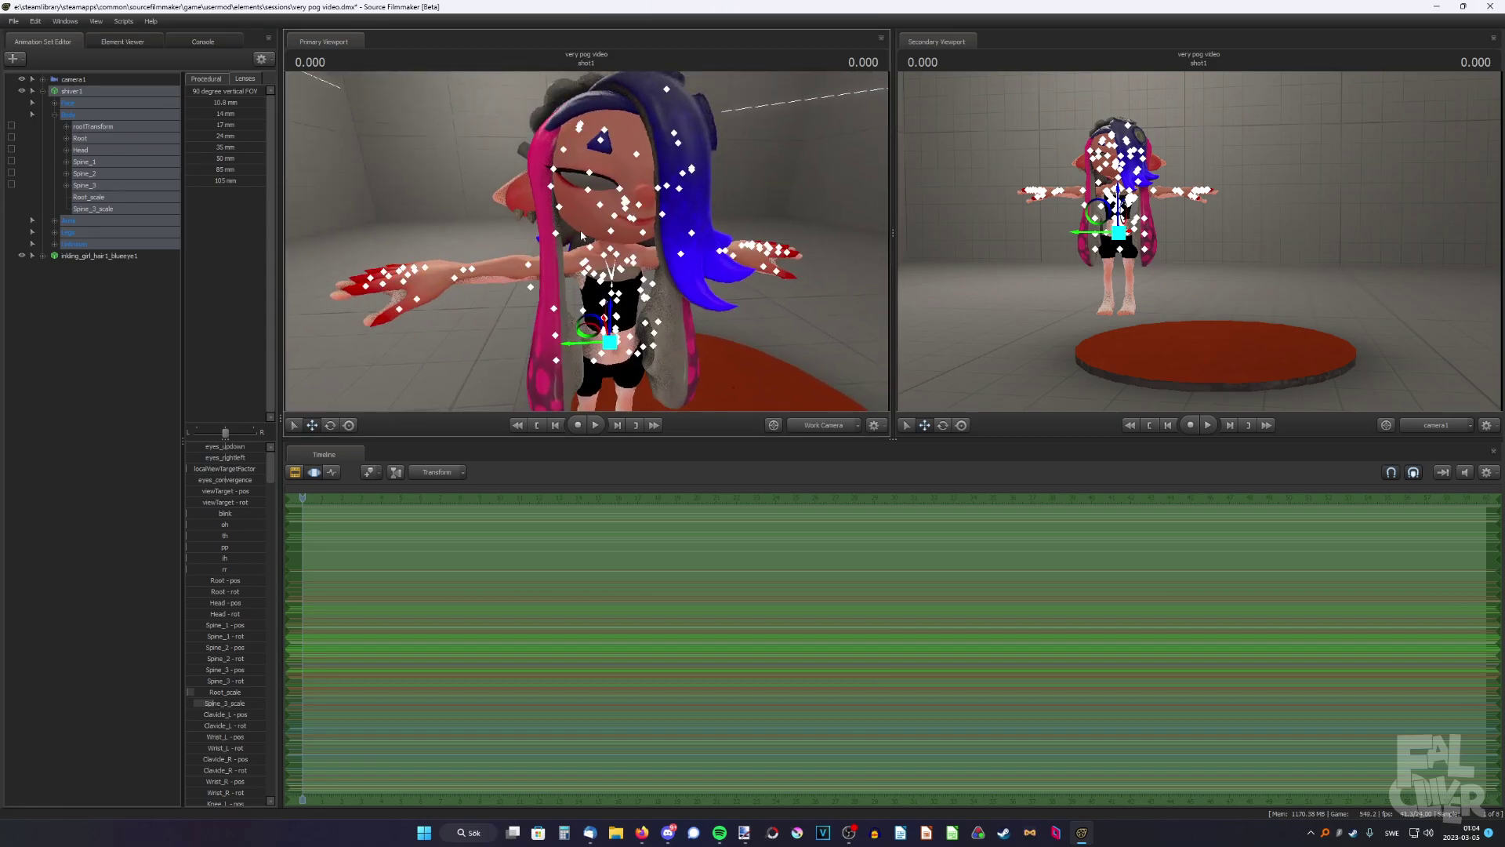
click(581, 234)
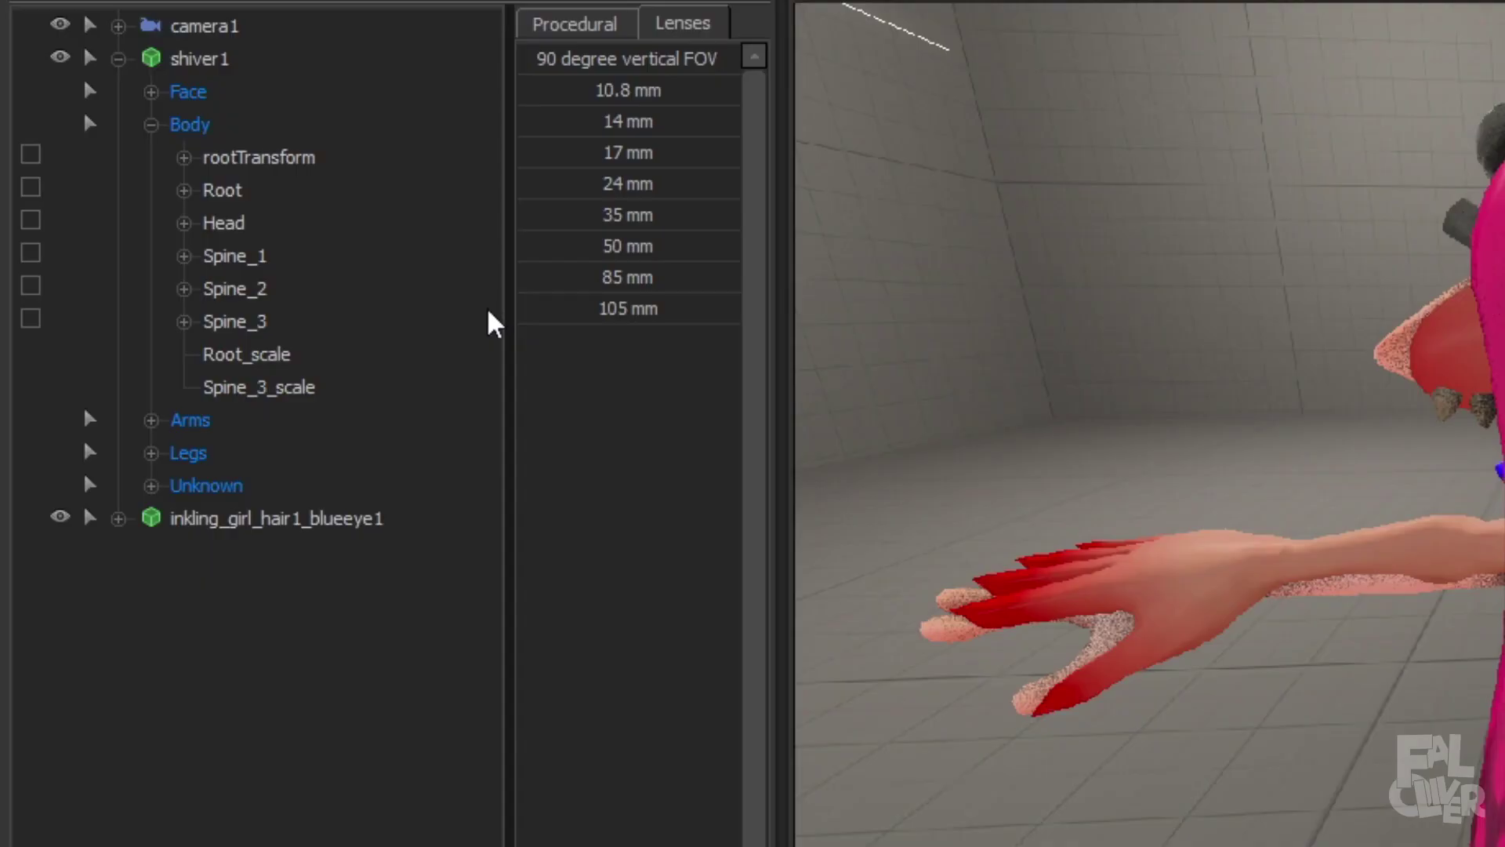
click(152, 421)
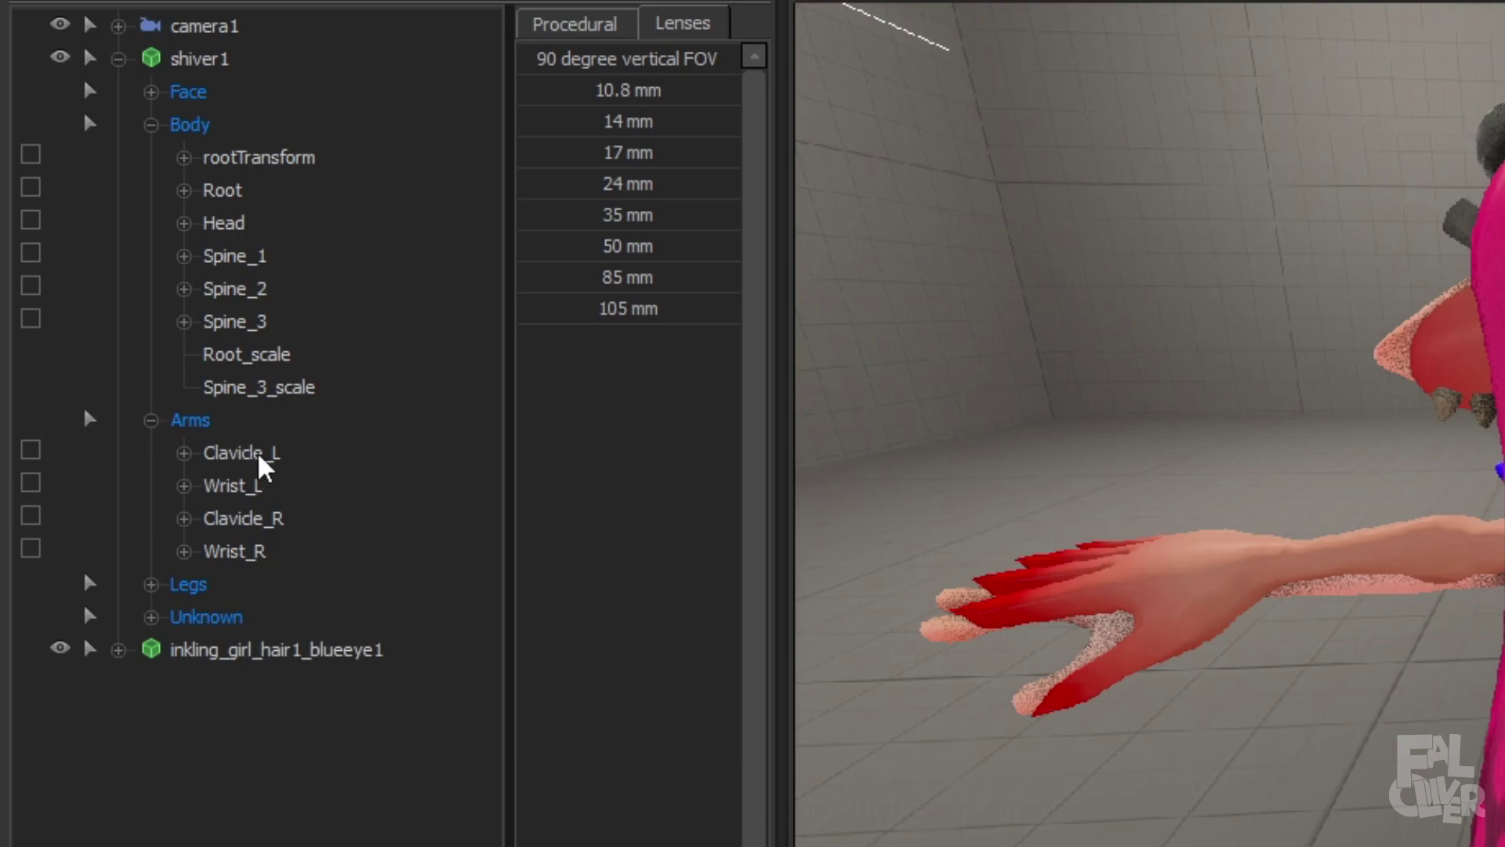
right_drag(870, 596, 1435, 514)
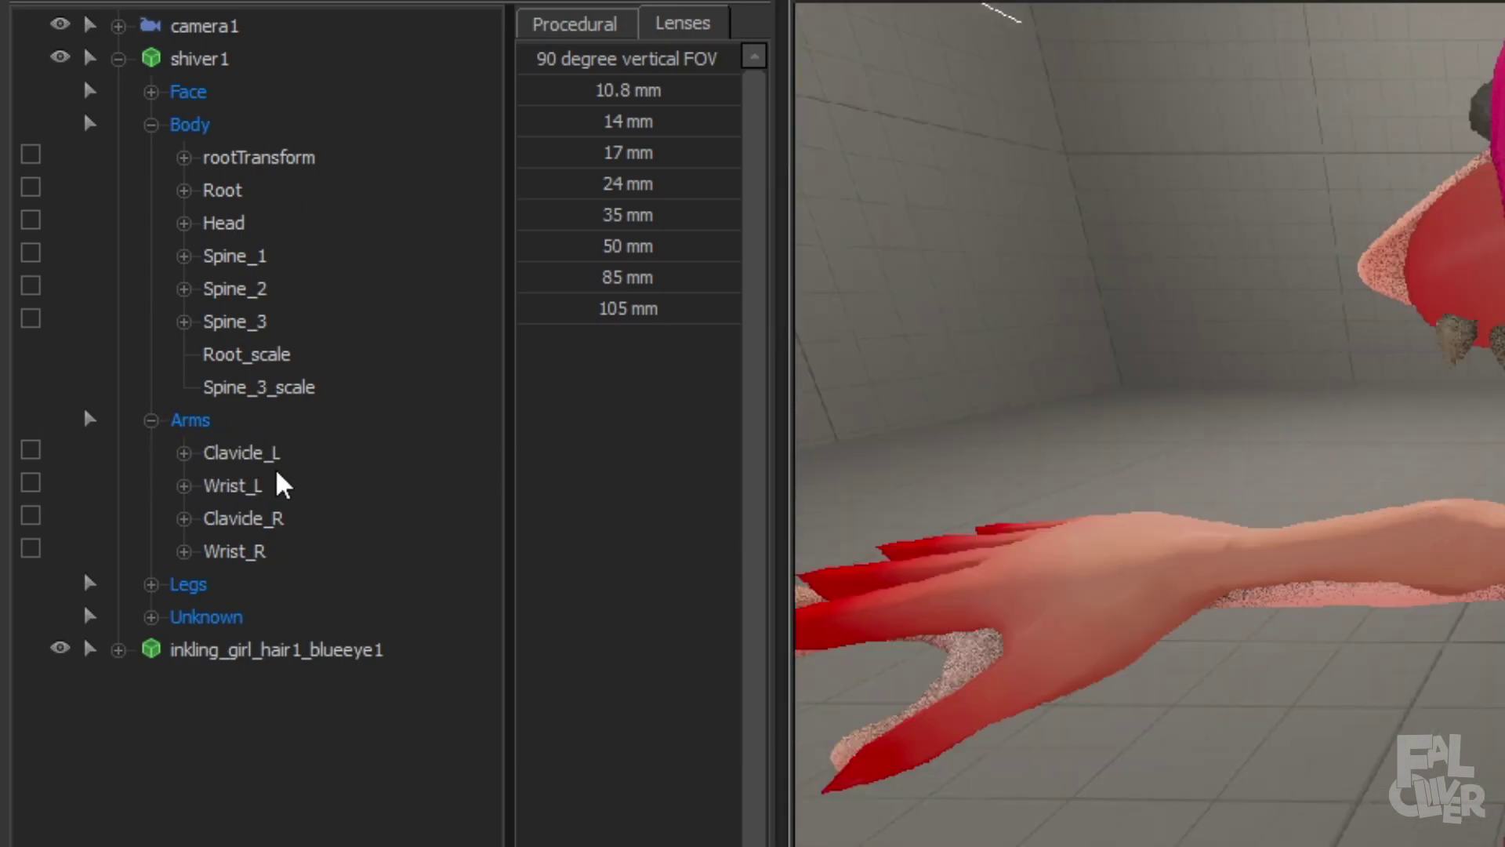
right_drag(1024, 471, 1254, 447)
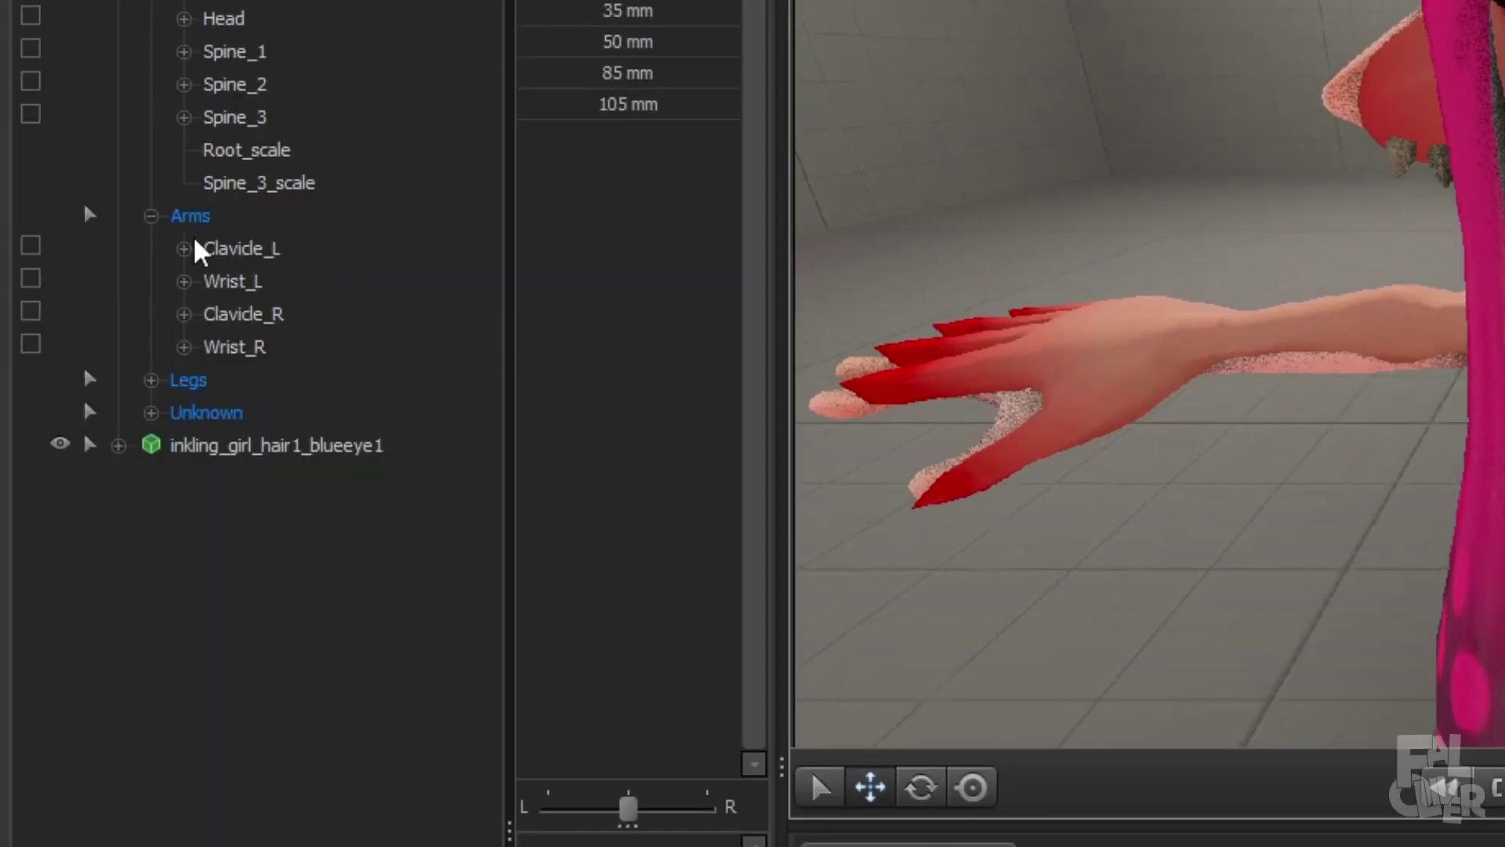
click(152, 217)
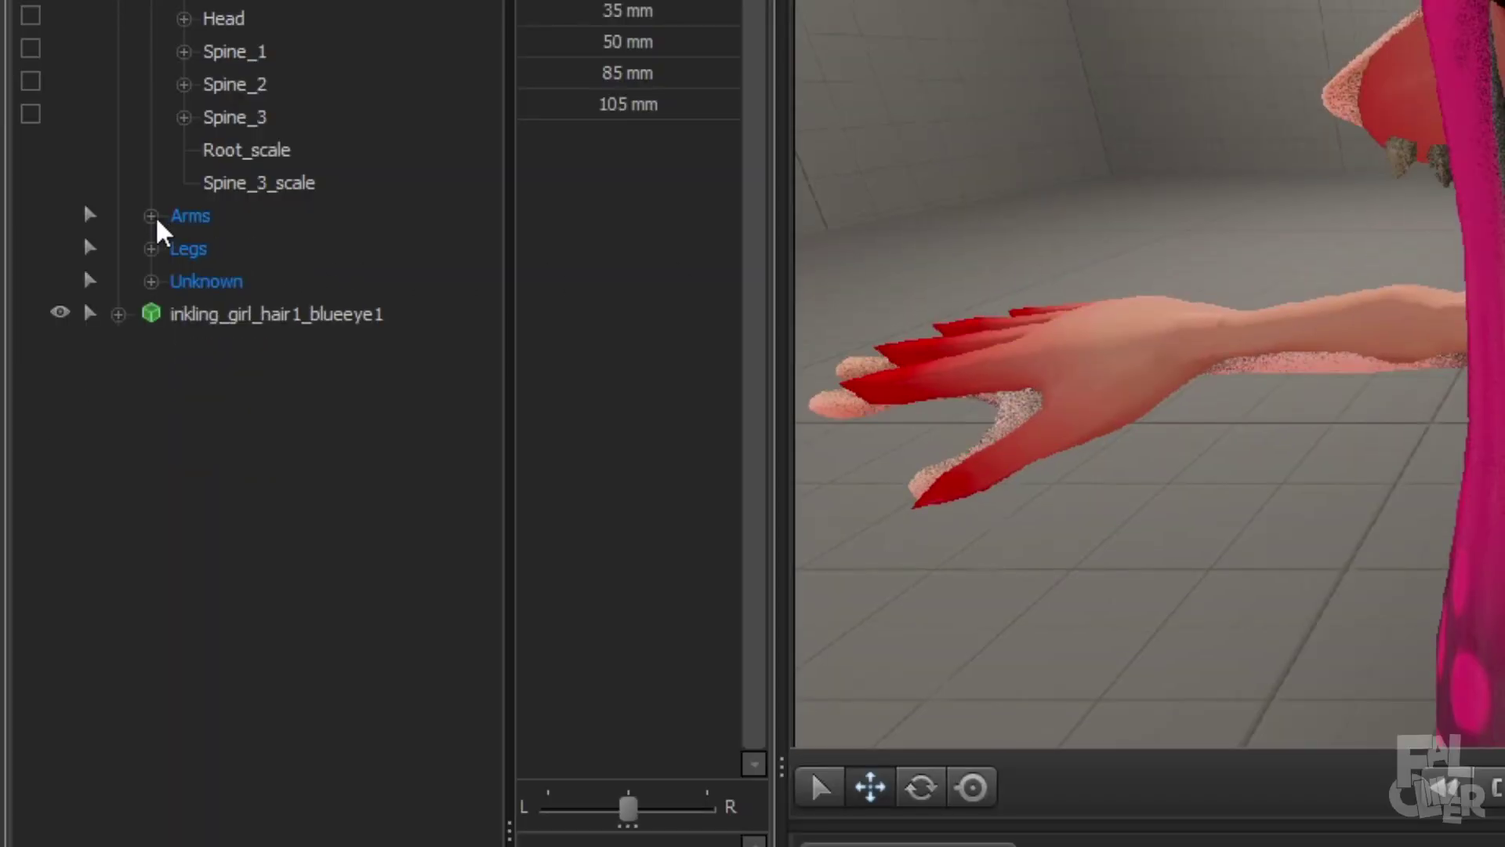
Add scale controls to the Arm_1_L and Arm_1_R transforms in the Unknown group of shiver1.
click(152, 281)
drag(486, 266, 497, 662)
scroll(229, 125, up, 3)
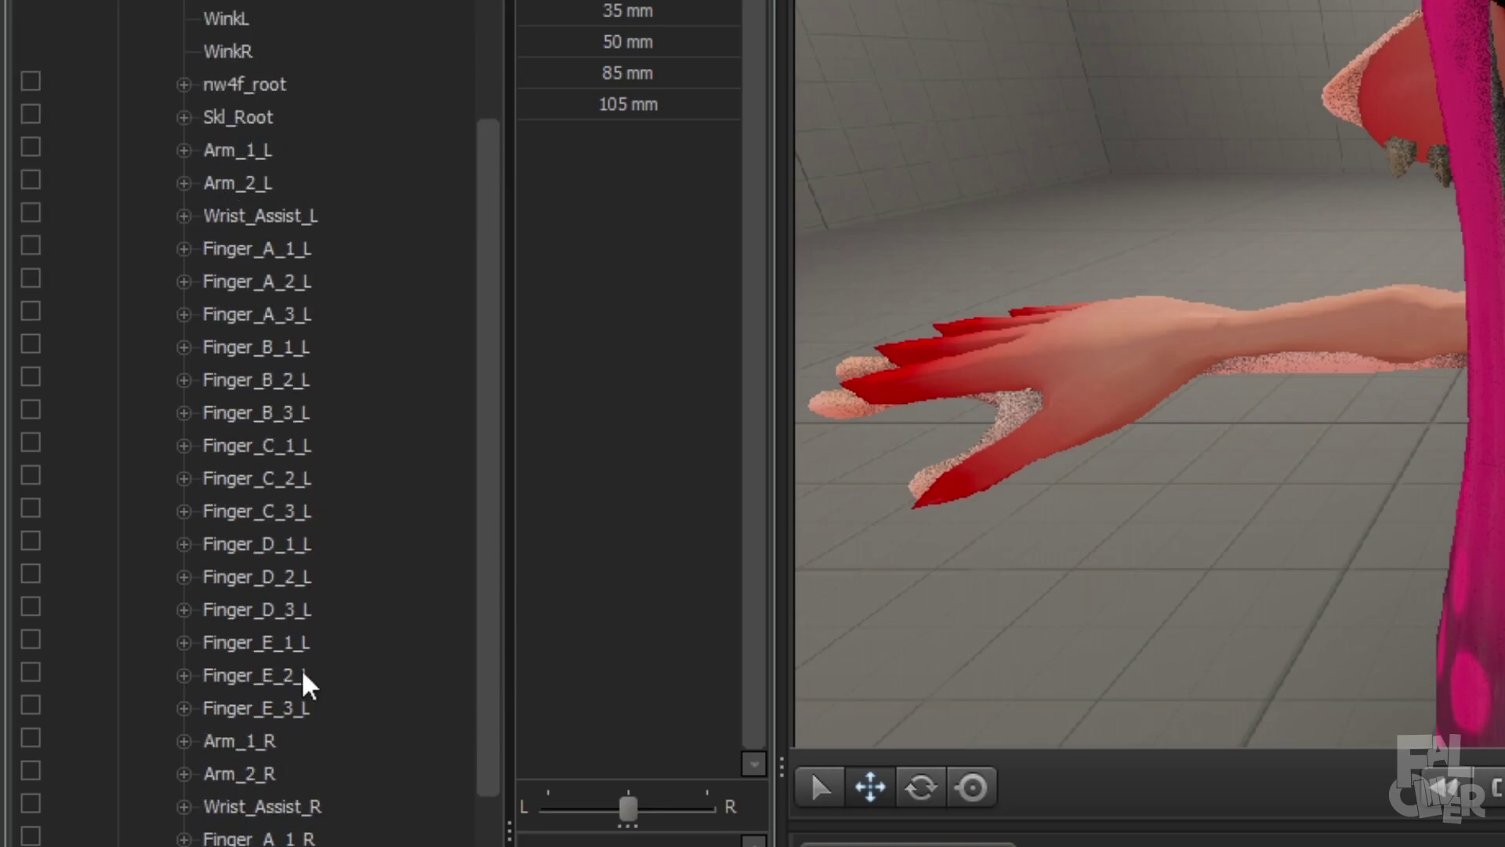
right_click(239, 151)
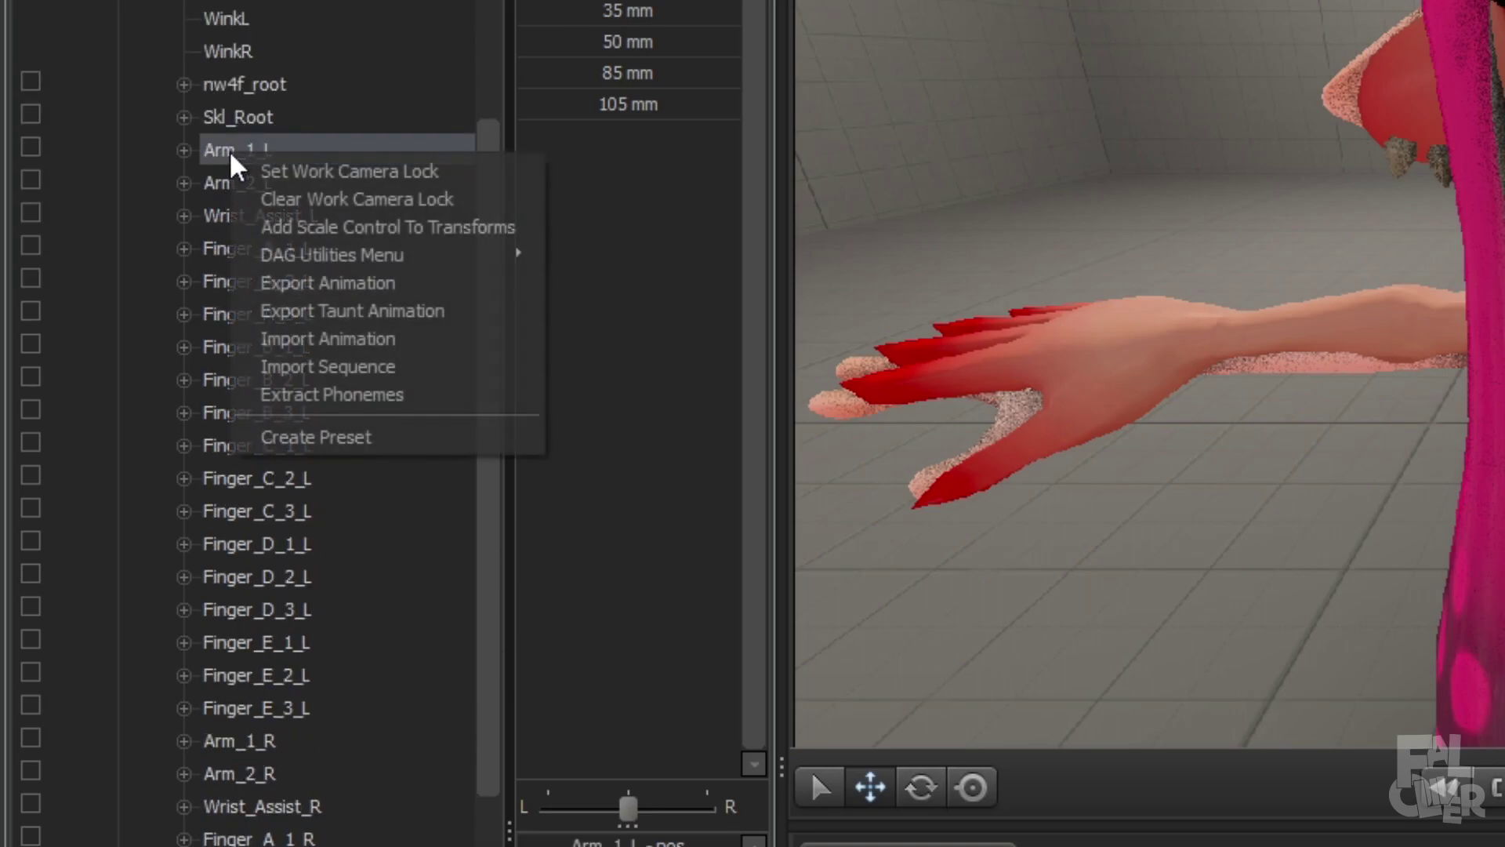
click(305, 227)
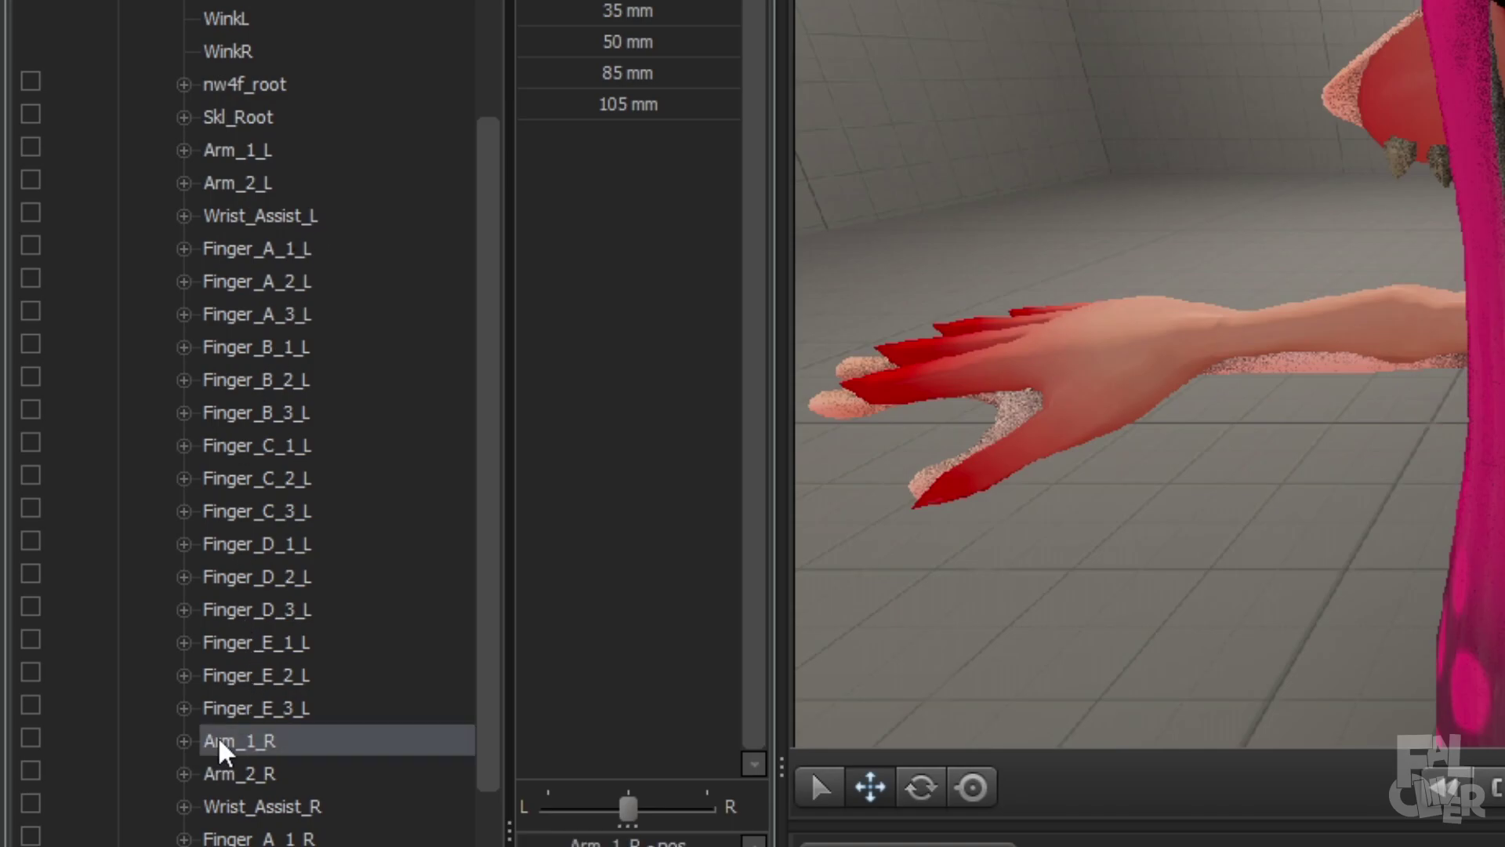
right_click(239, 741)
click(311, 810)
Lower Arm_1_L_scale and Arm_1_R_scale until both of Shiver's arms disappear, leaving only the Inkling's arms.
scroll(406, 642, down, 1)
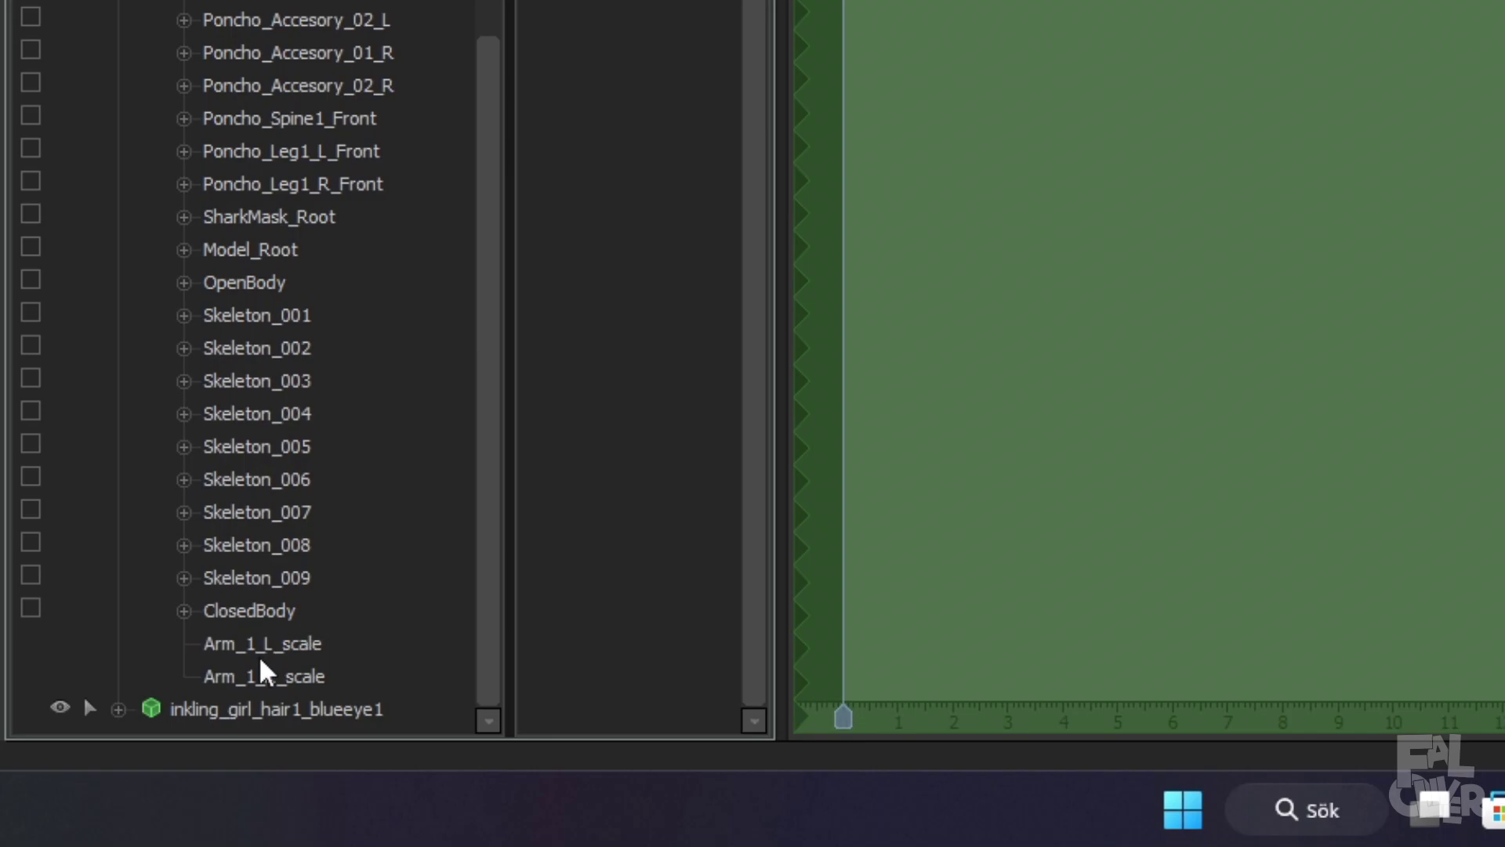
click(263, 645)
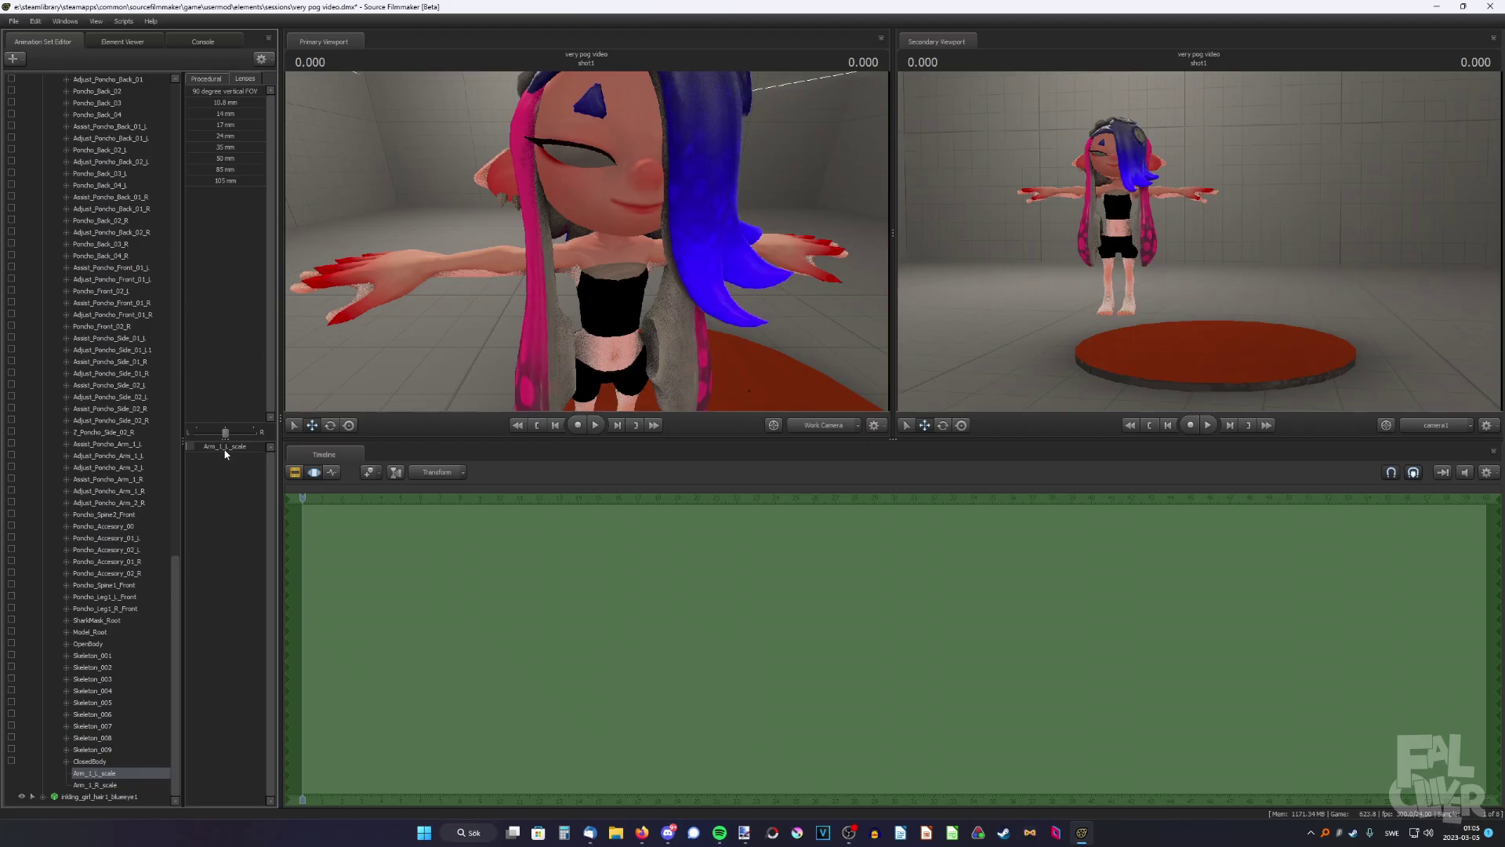
click(95, 785)
drag(548, 235, 599, 254)
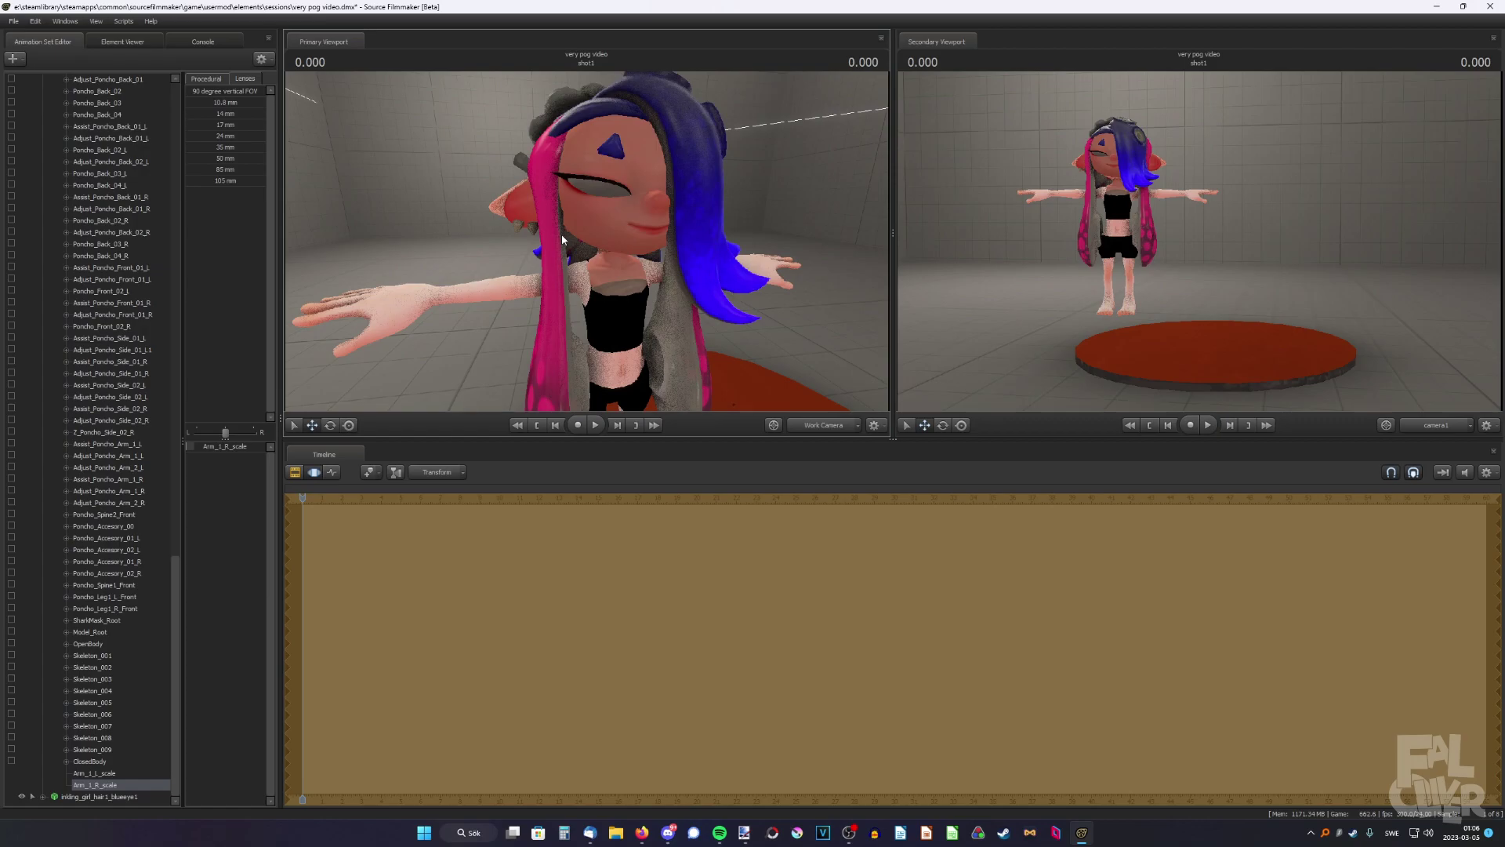
drag(562, 234, 588, 245)
drag(588, 245, 590, 247)
Add a scale control to the Inkling's bip_head transform and lower bip_head_scale until the Inkling's head disappears.
scroll(127, 289, up, 15)
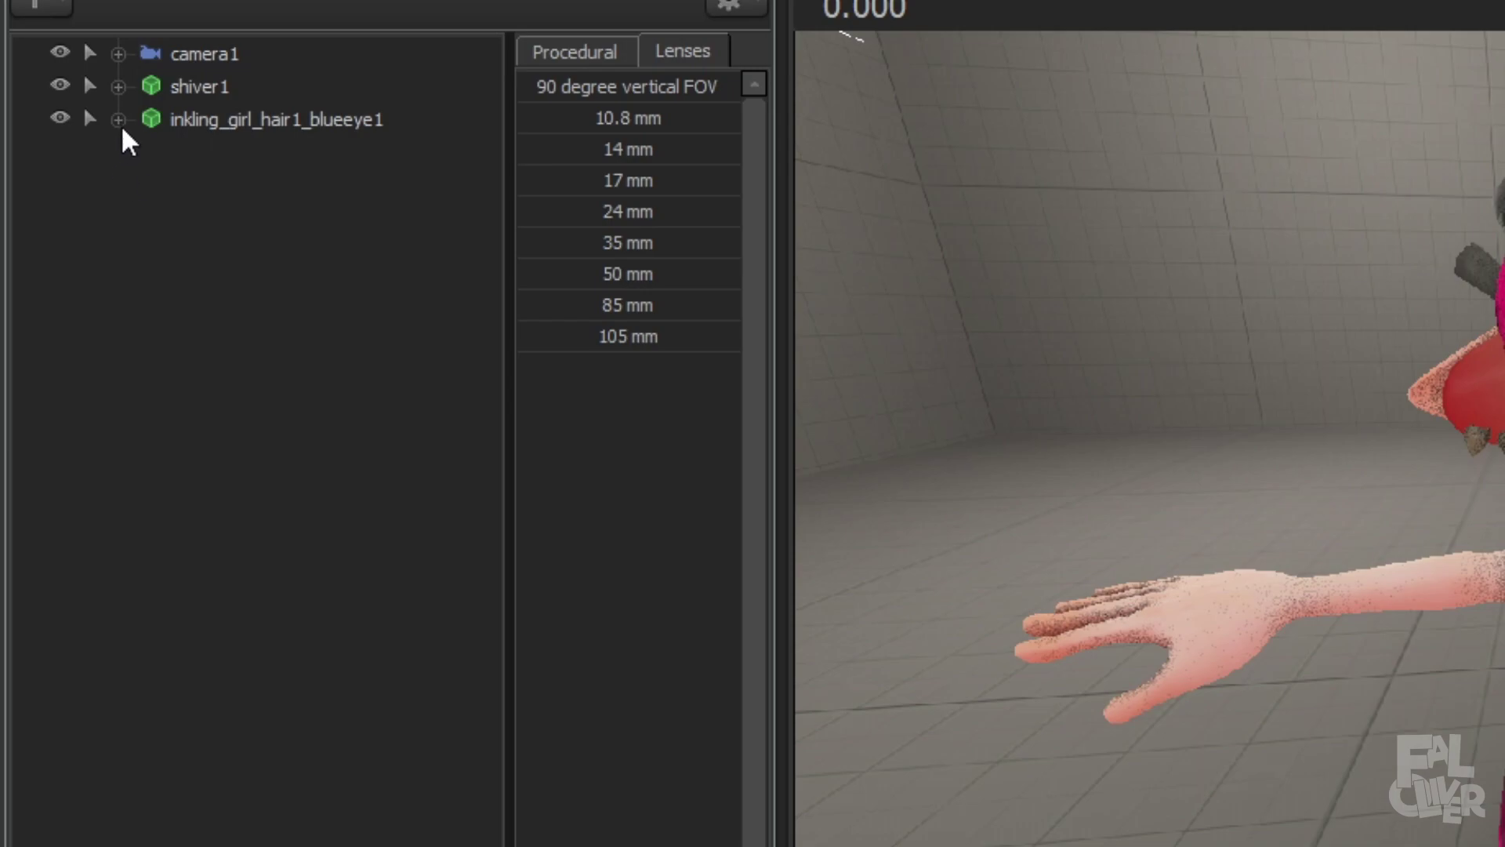
click(118, 120)
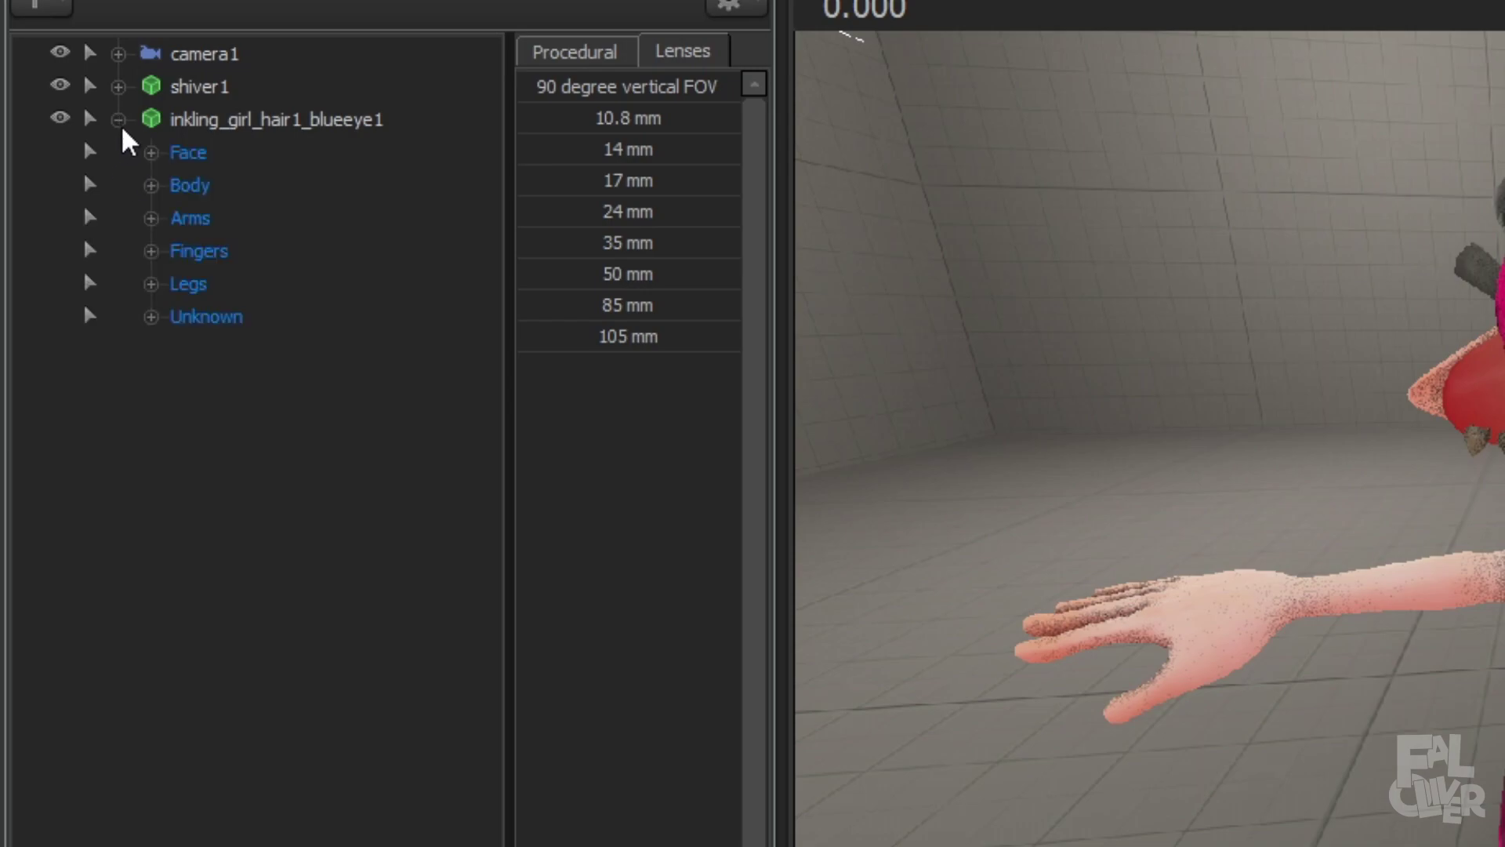
click(150, 187)
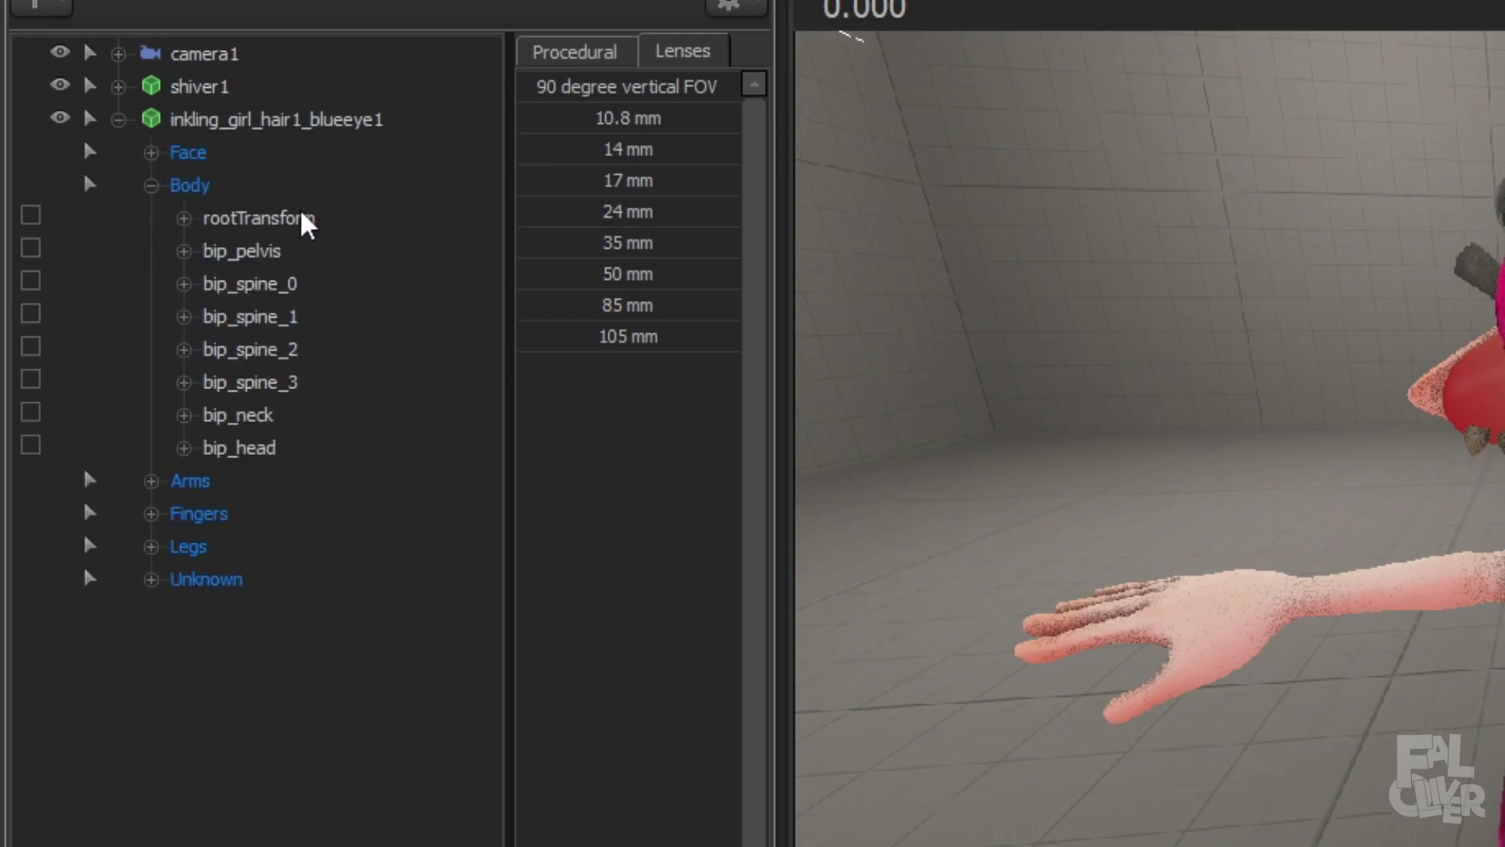
click(259, 459)
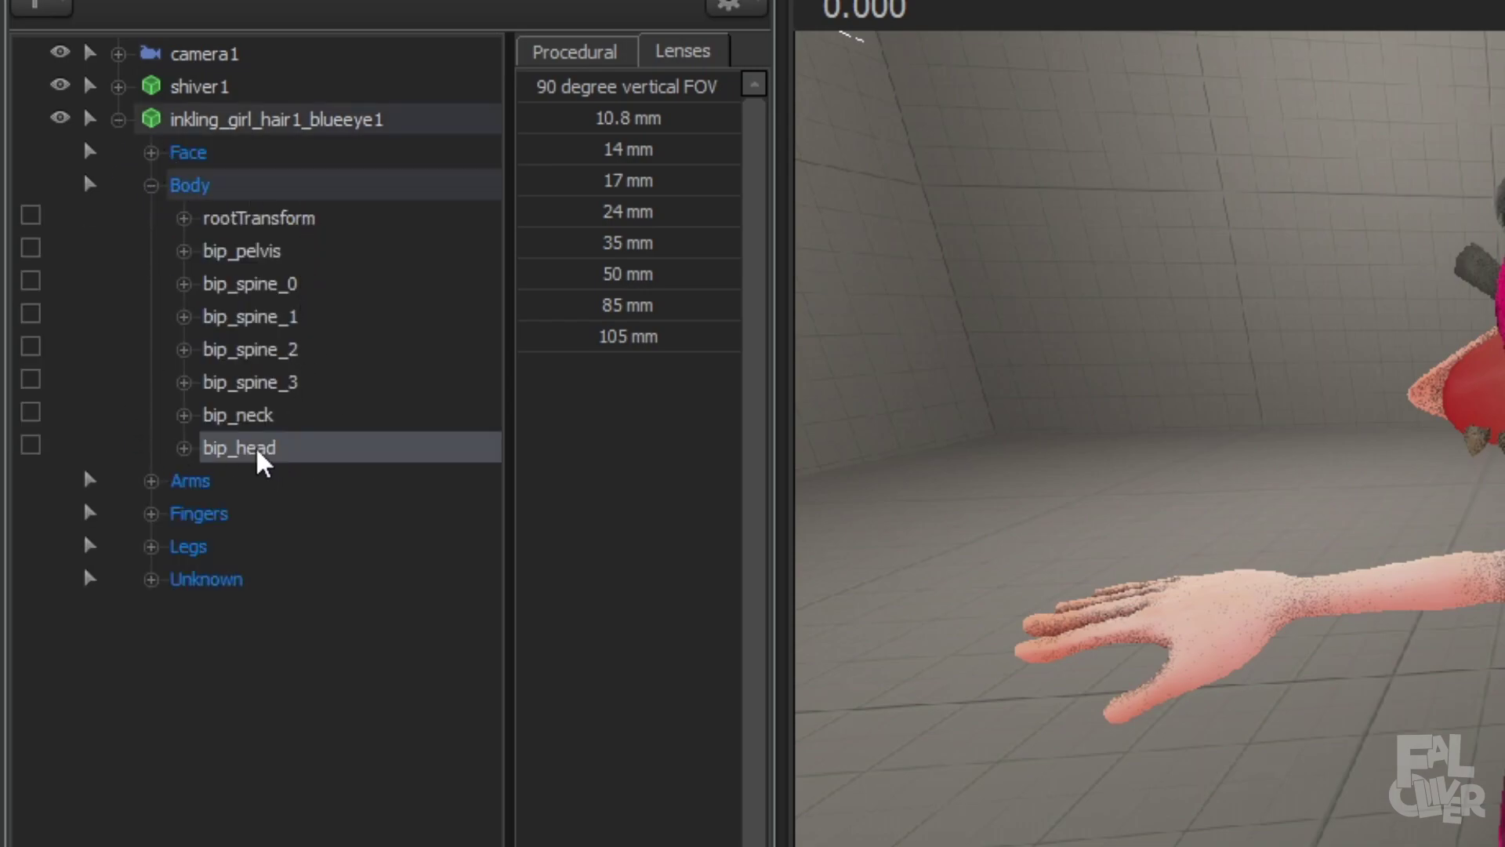
right_click(259, 461)
click(303, 518)
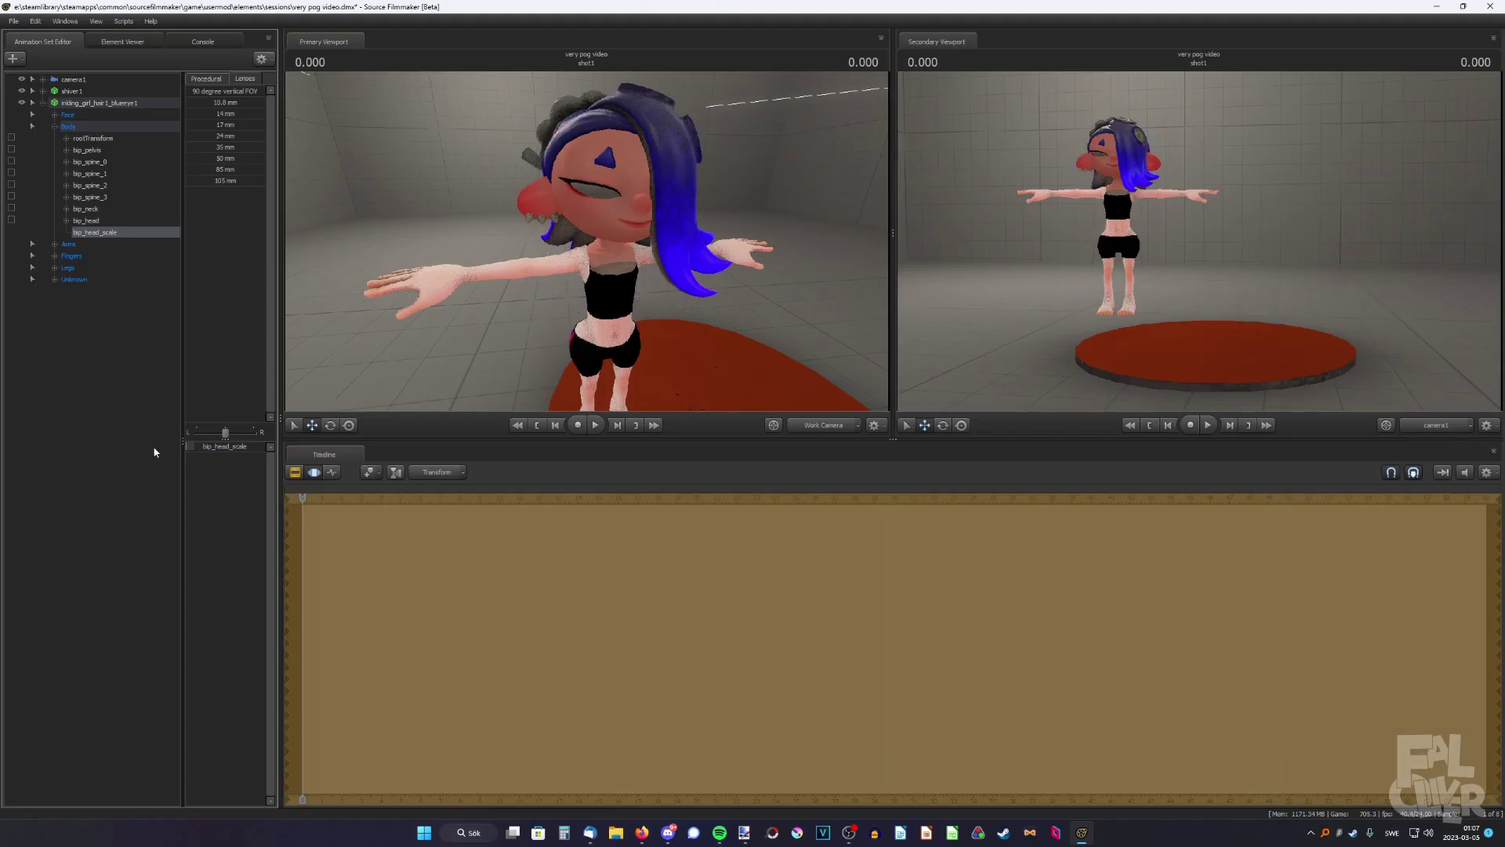
drag(588, 245, 588, 245)
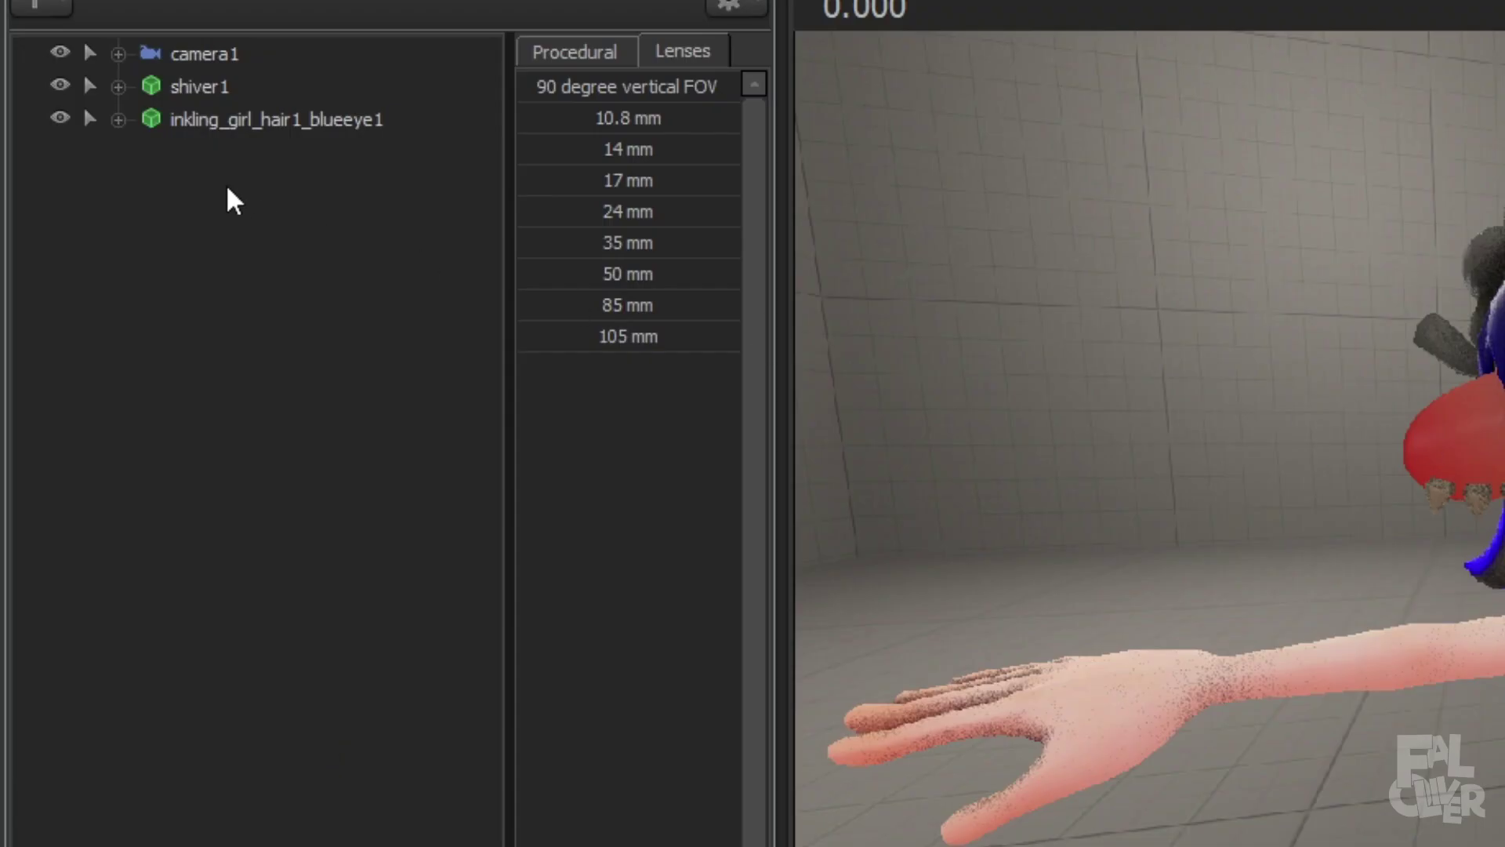
Create an animation set for a new model, filtering the model list by "tee shirt" and loading tee_shirt_female_1.mdl.
right_click(73, 144)
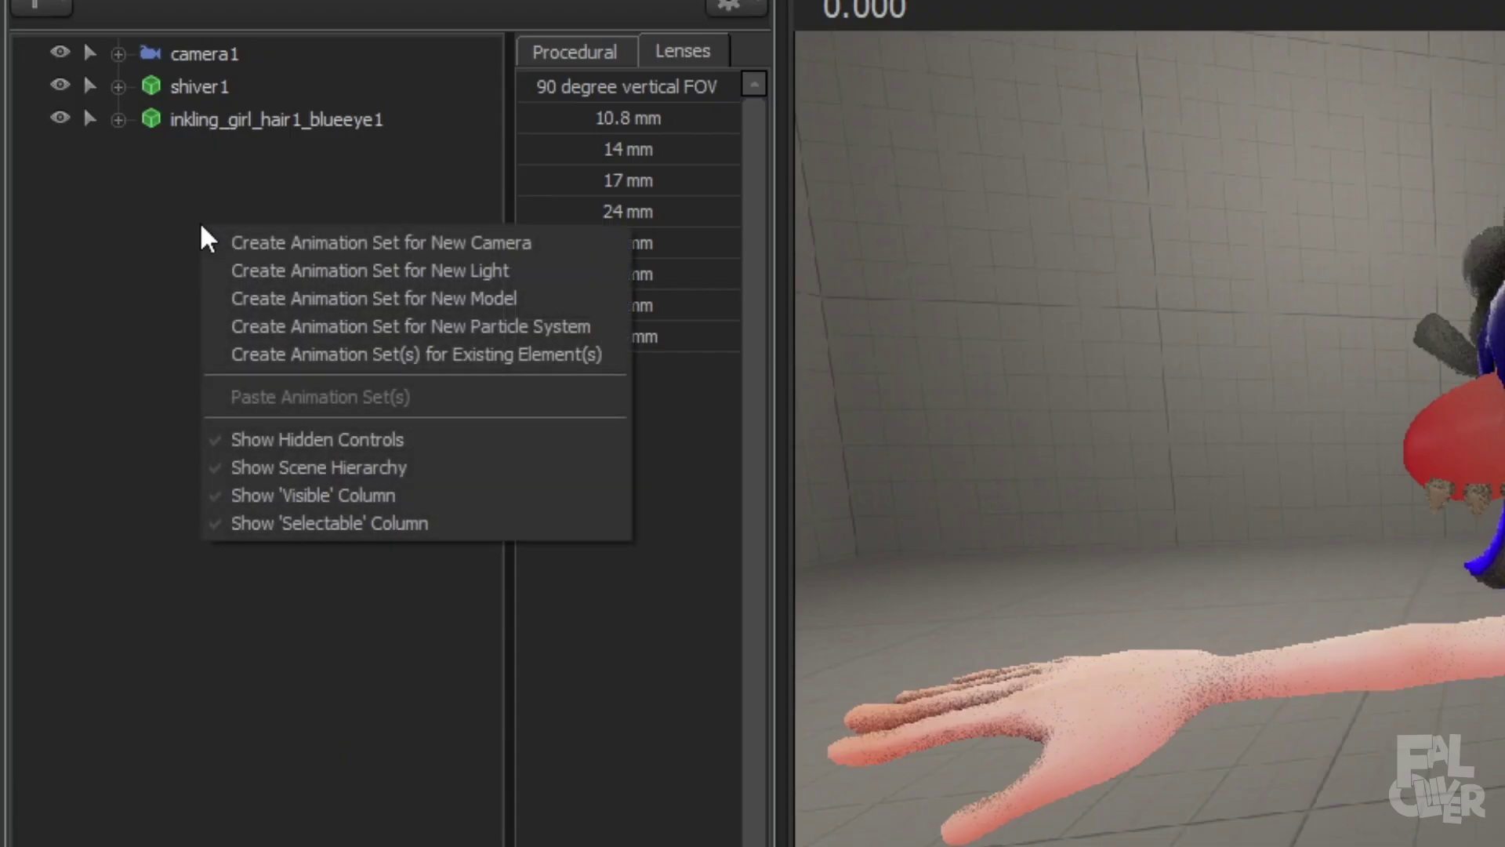
click(267, 300)
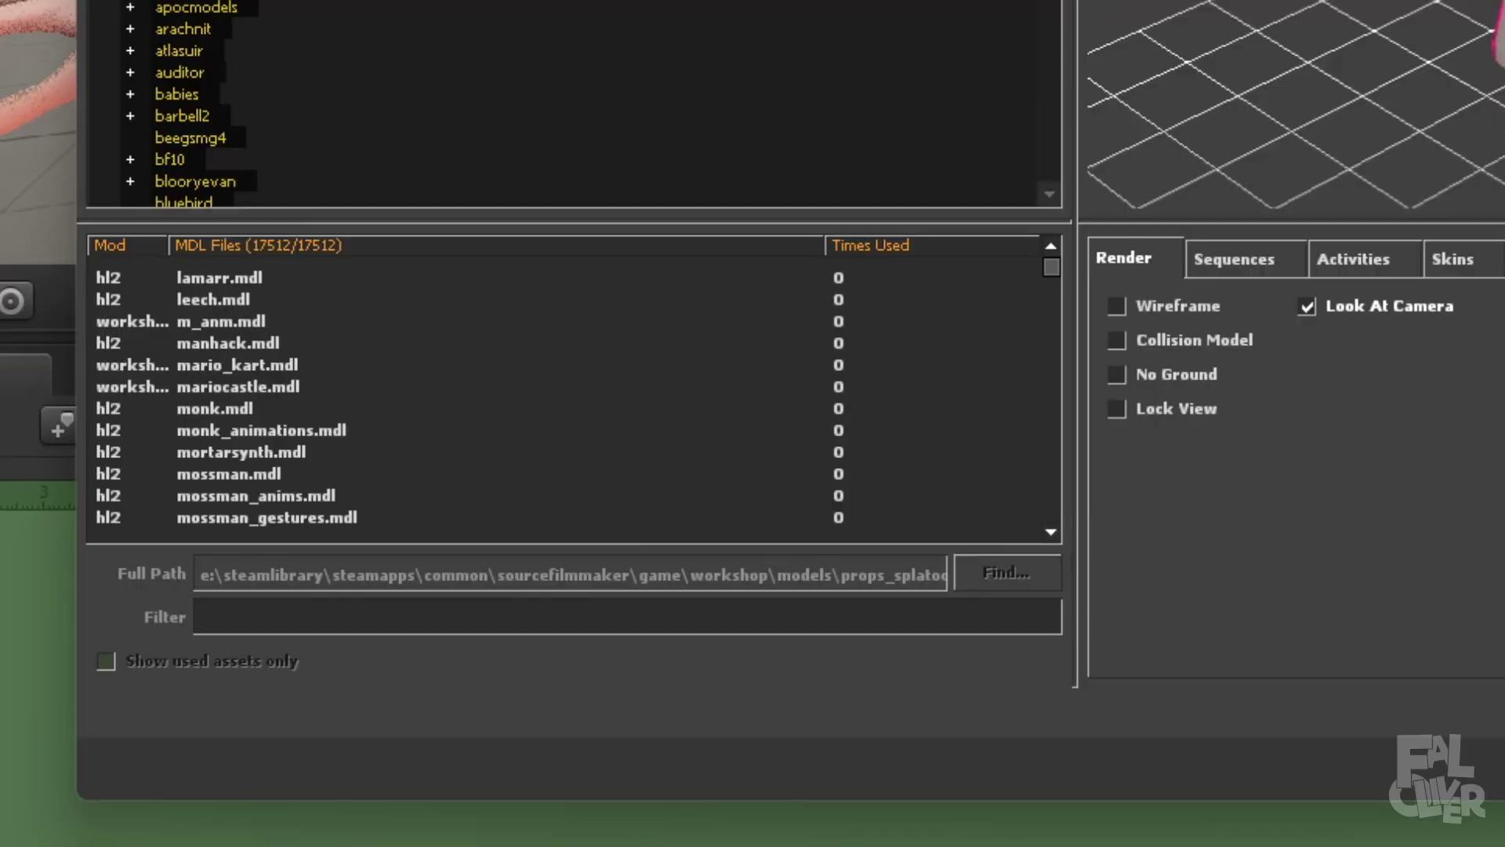
text(tee shirt)
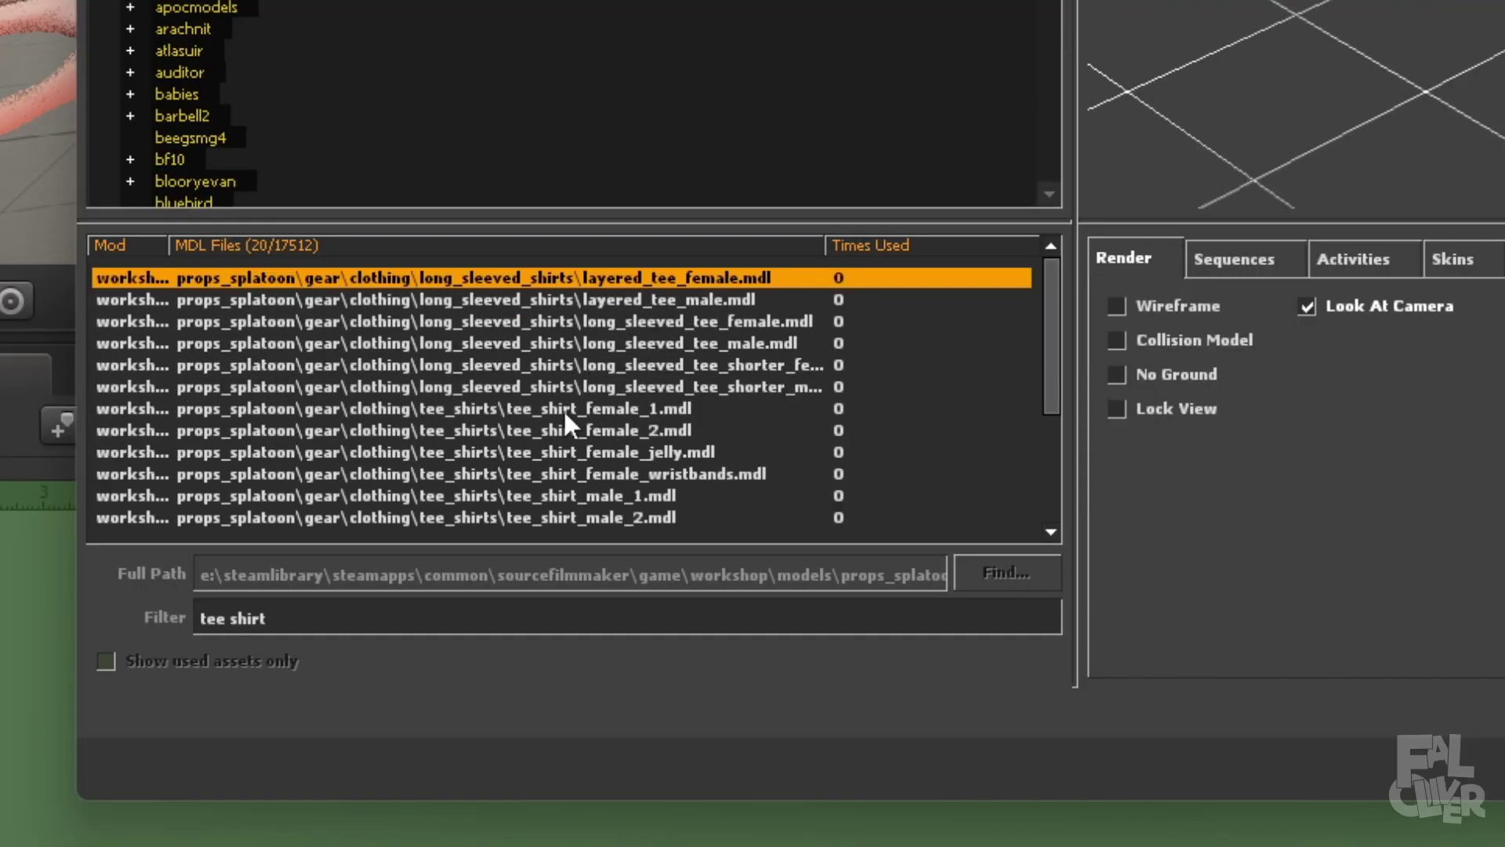
double_click(563, 408)
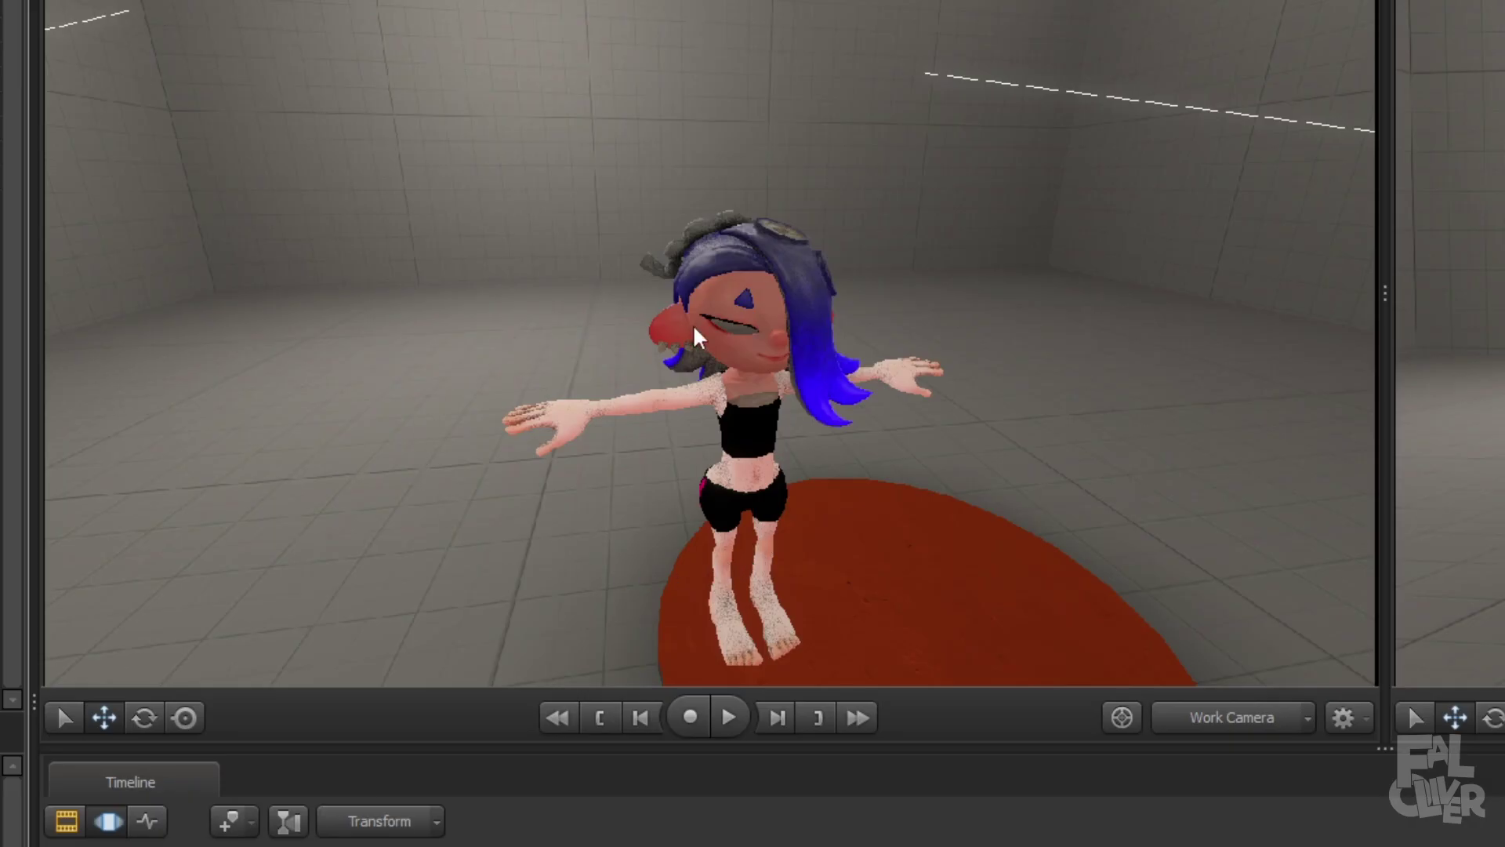
Lock tee_shirt_female_11 to inkling_girl_hair1_blueeye1 and zero the shirt's controls with the Zero procedural preset so it sits on the body.
drag(252, 205, 249, 239)
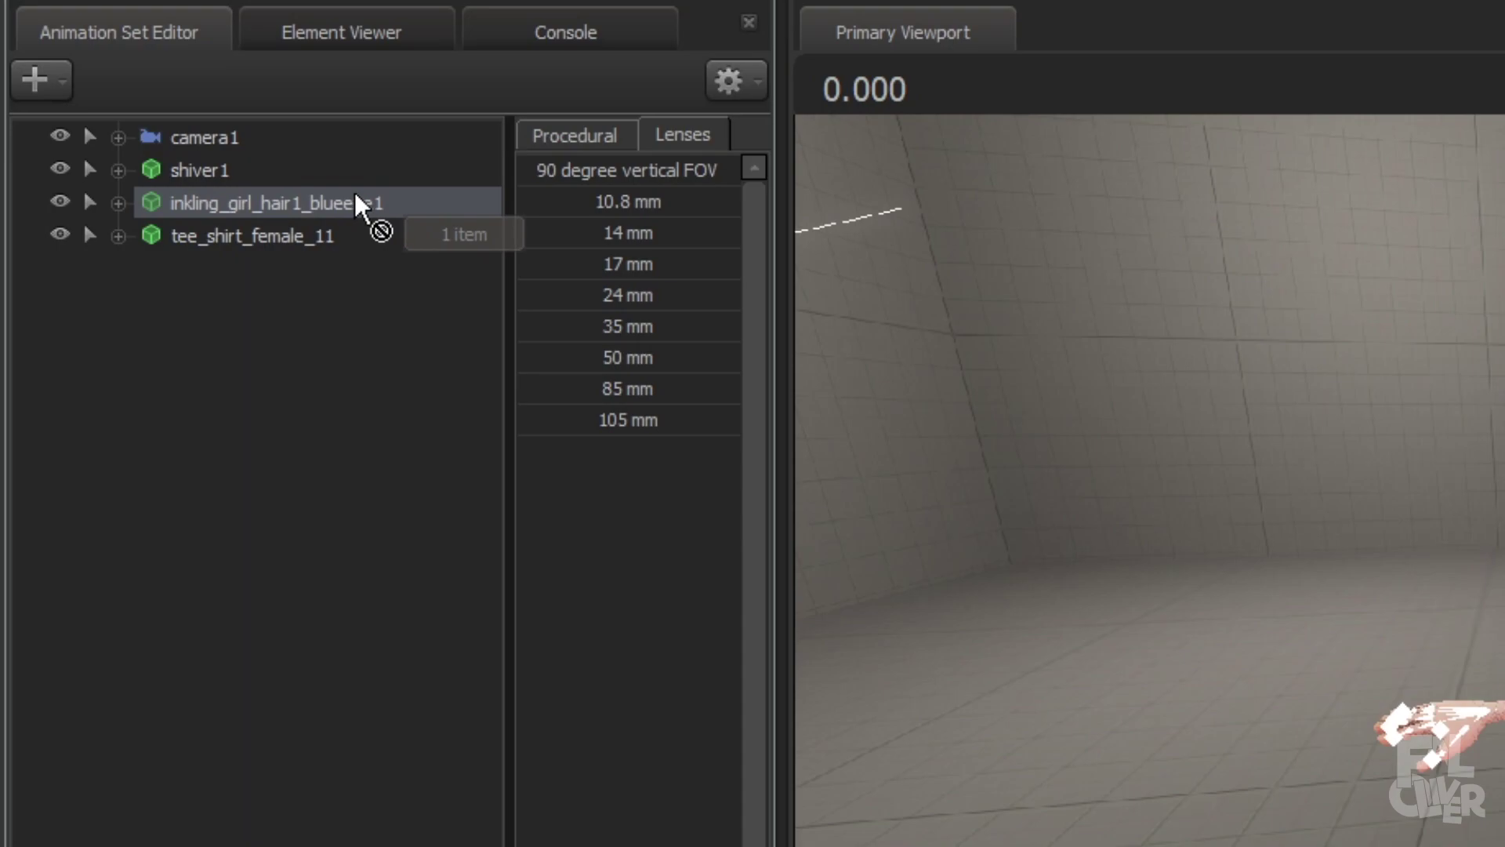
click(249, 240)
click(557, 138)
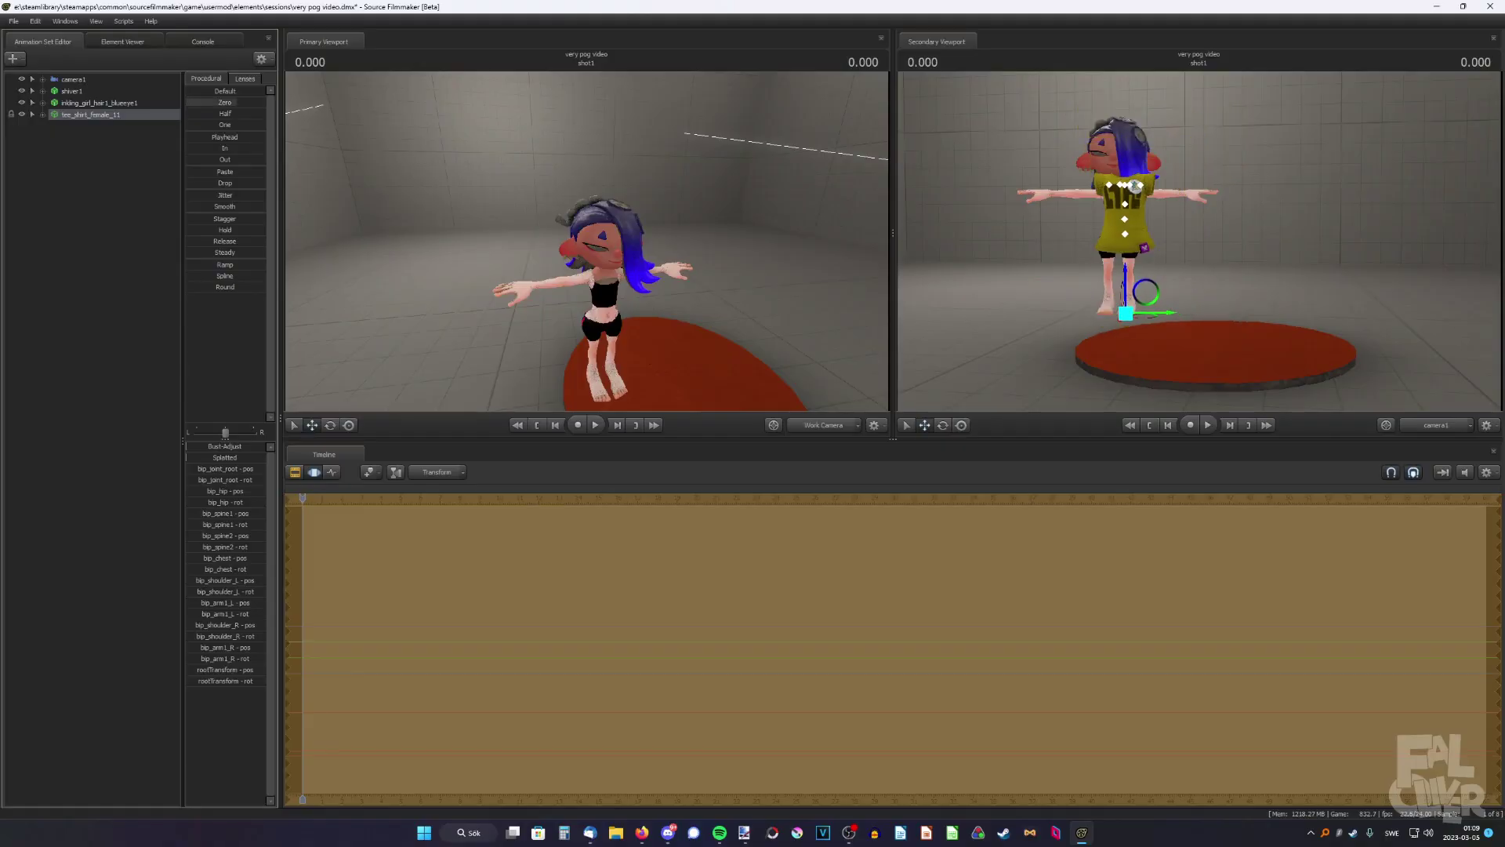
Reposition and rotate shiver1 so Shiver's neck lines up with the Inkling body and the tee shirt's collar.
drag(588, 243, 596, 239)
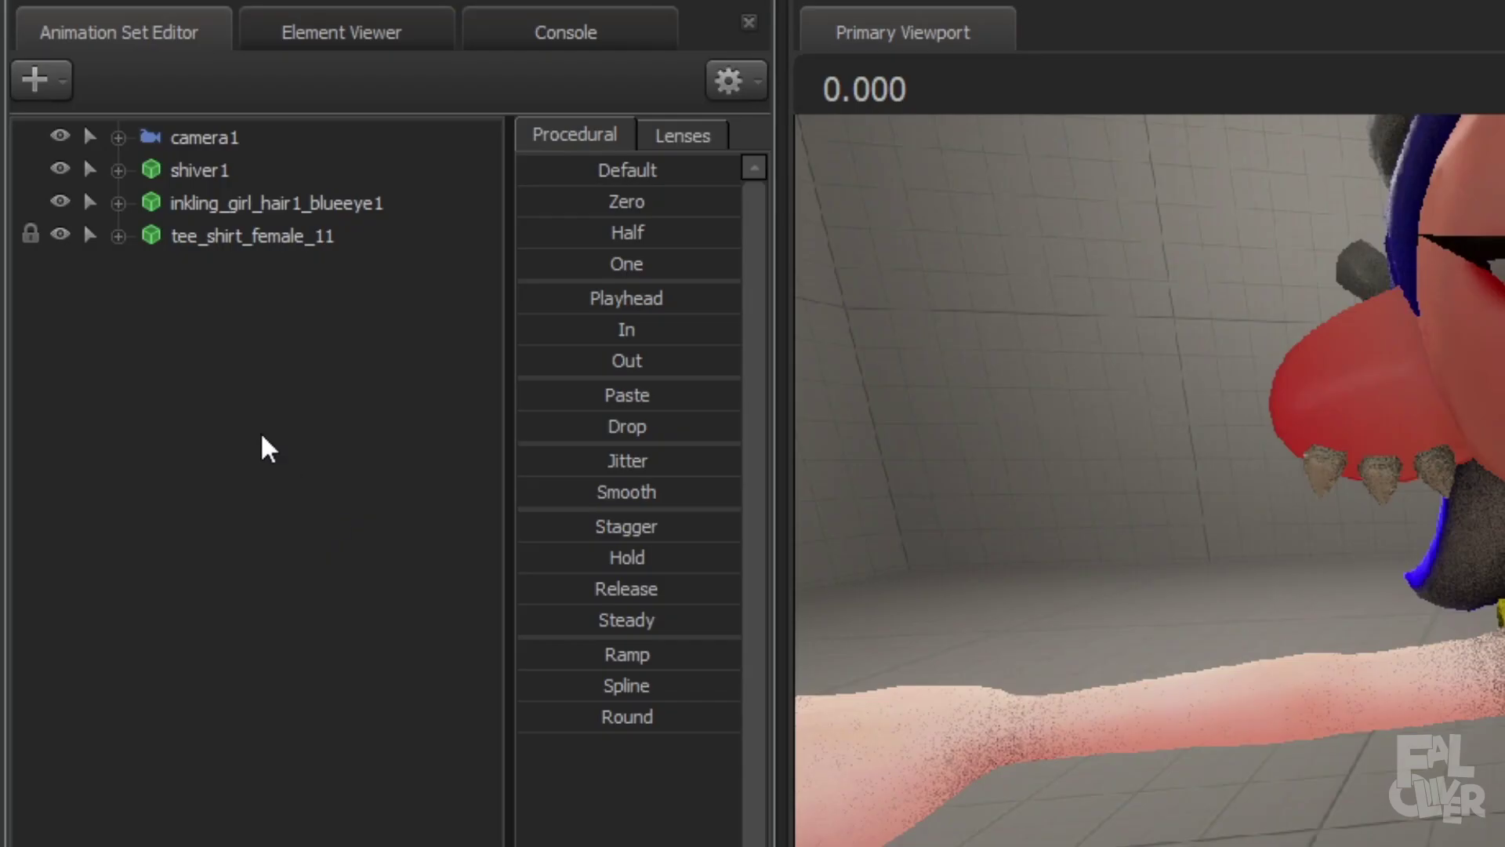
click(70, 92)
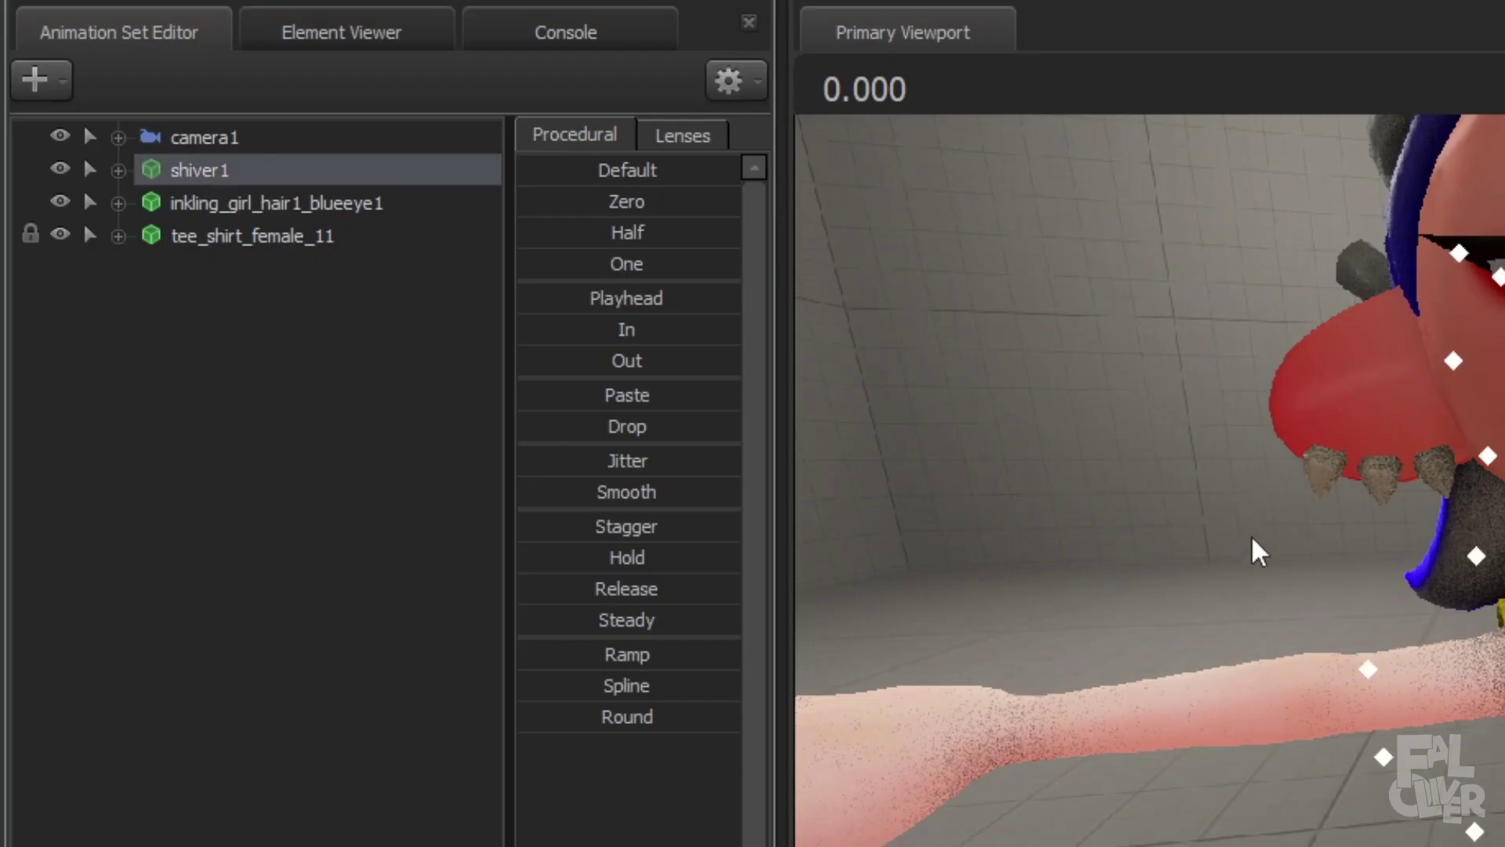
mouse_move(1252, 544)
mouse_down()
mouse_move(1278, 561)
mouse_move(767, 413)
mouse_up()
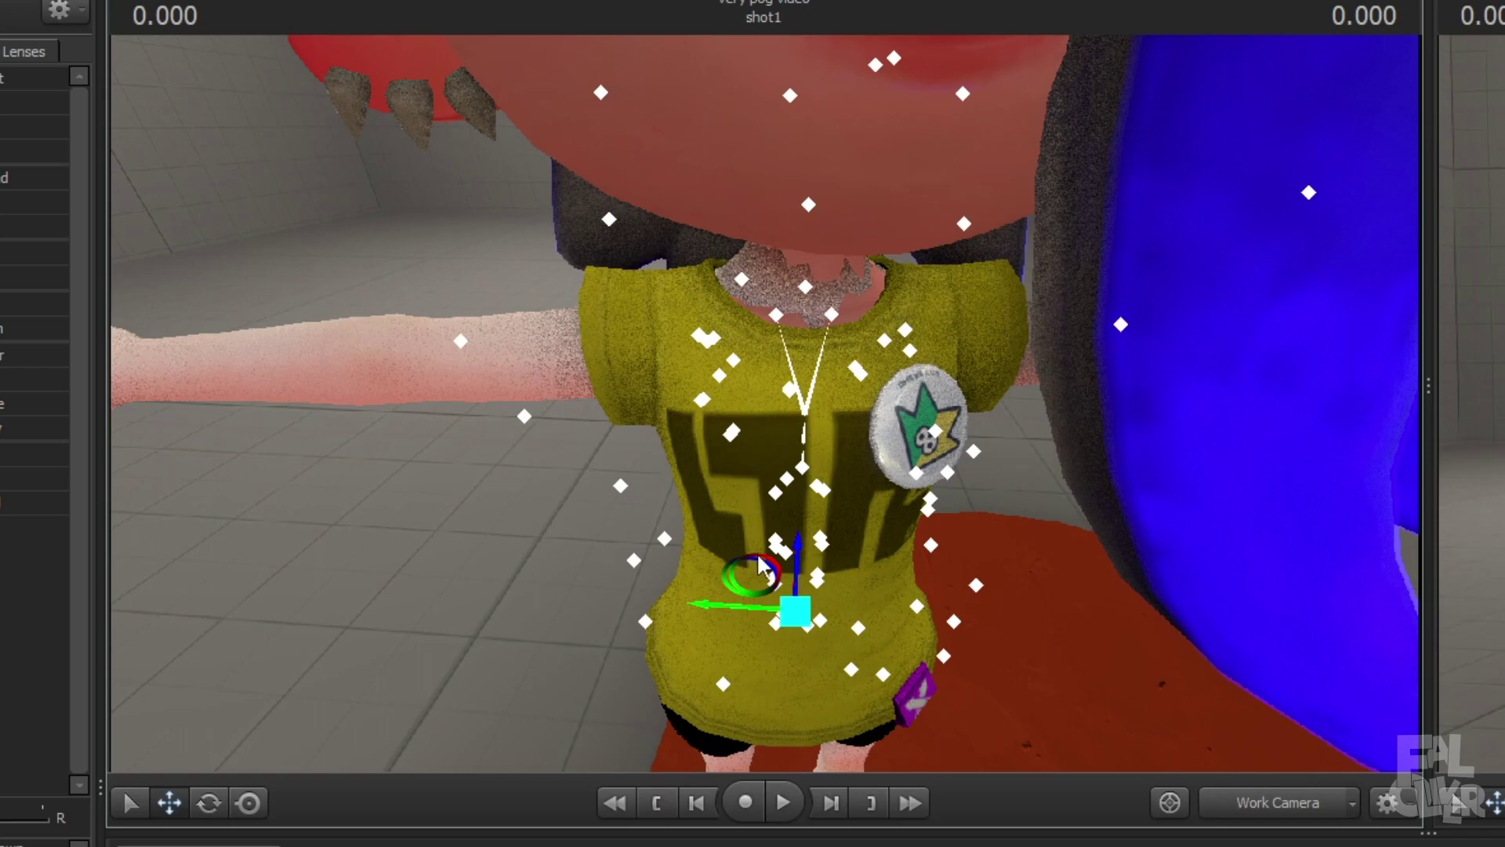
drag(772, 570, 624, 618)
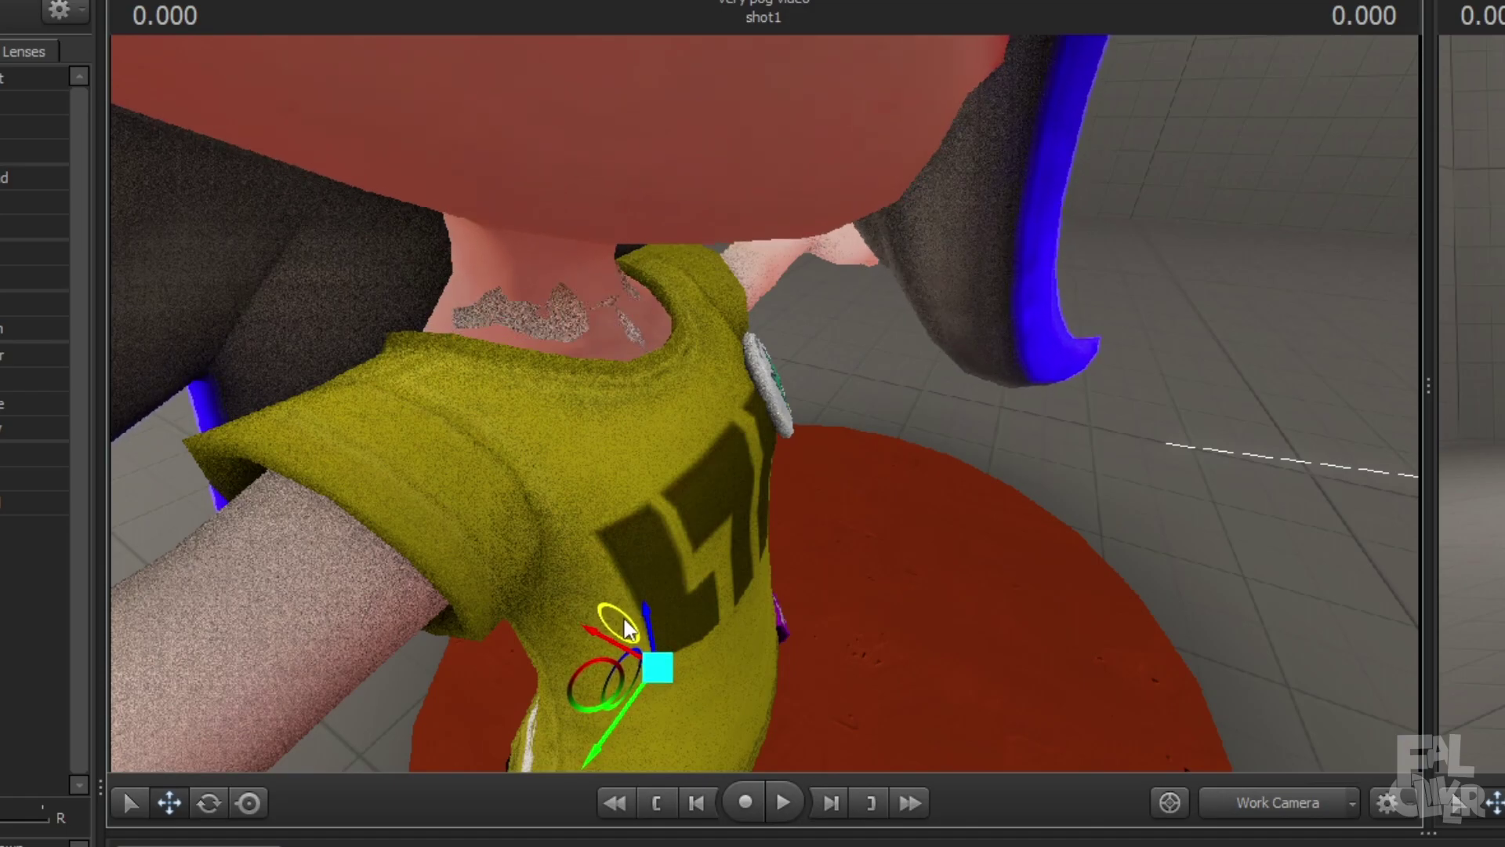
drag(628, 625, 596, 643)
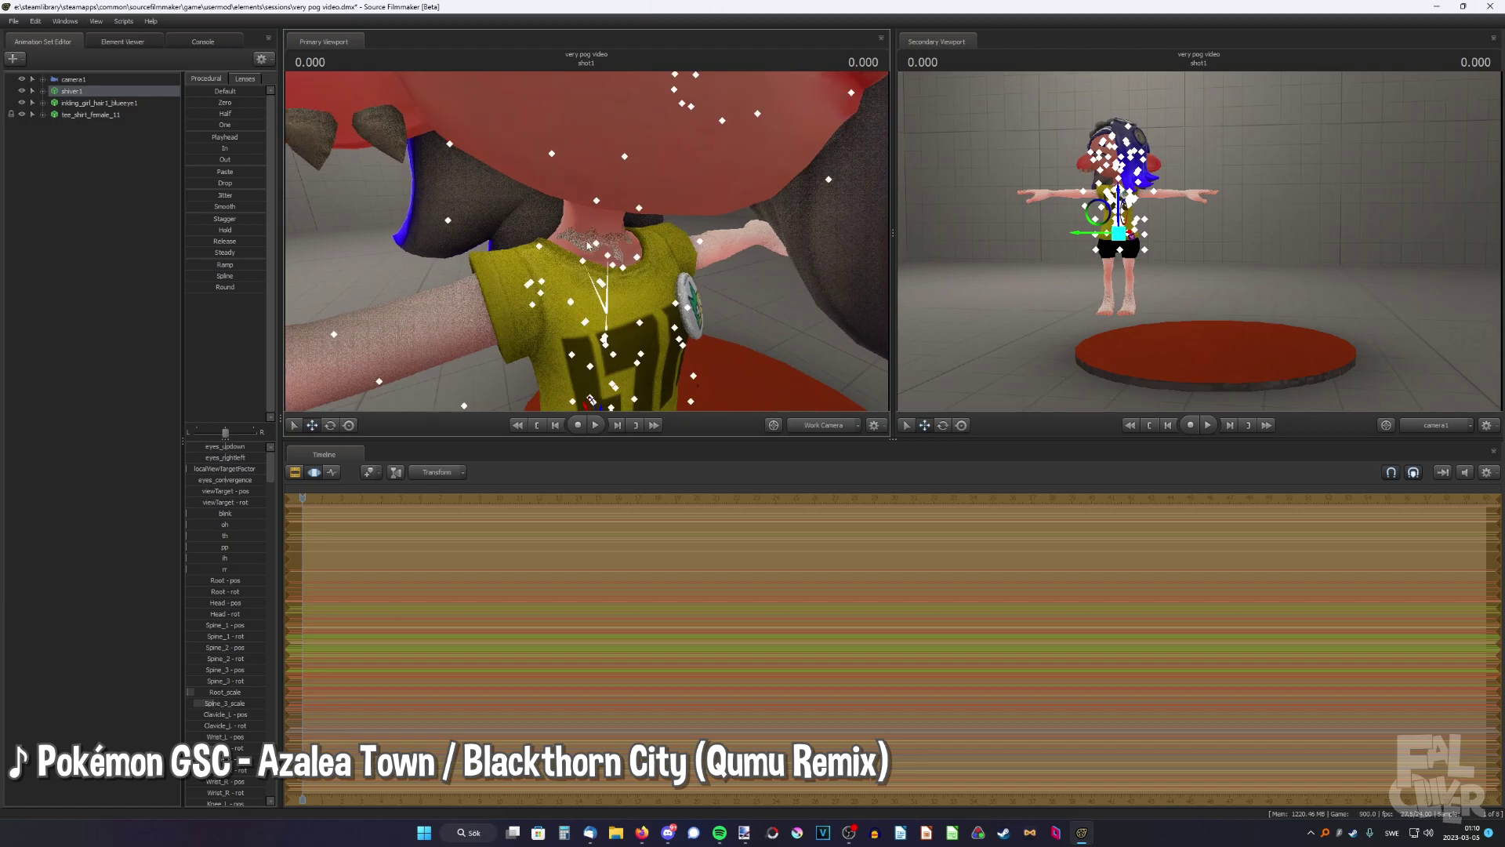
Move the Inkling's bip_neck bone down into the shirt so it stops clipping through Shiver's neck.
click(122, 184)
click(42, 103)
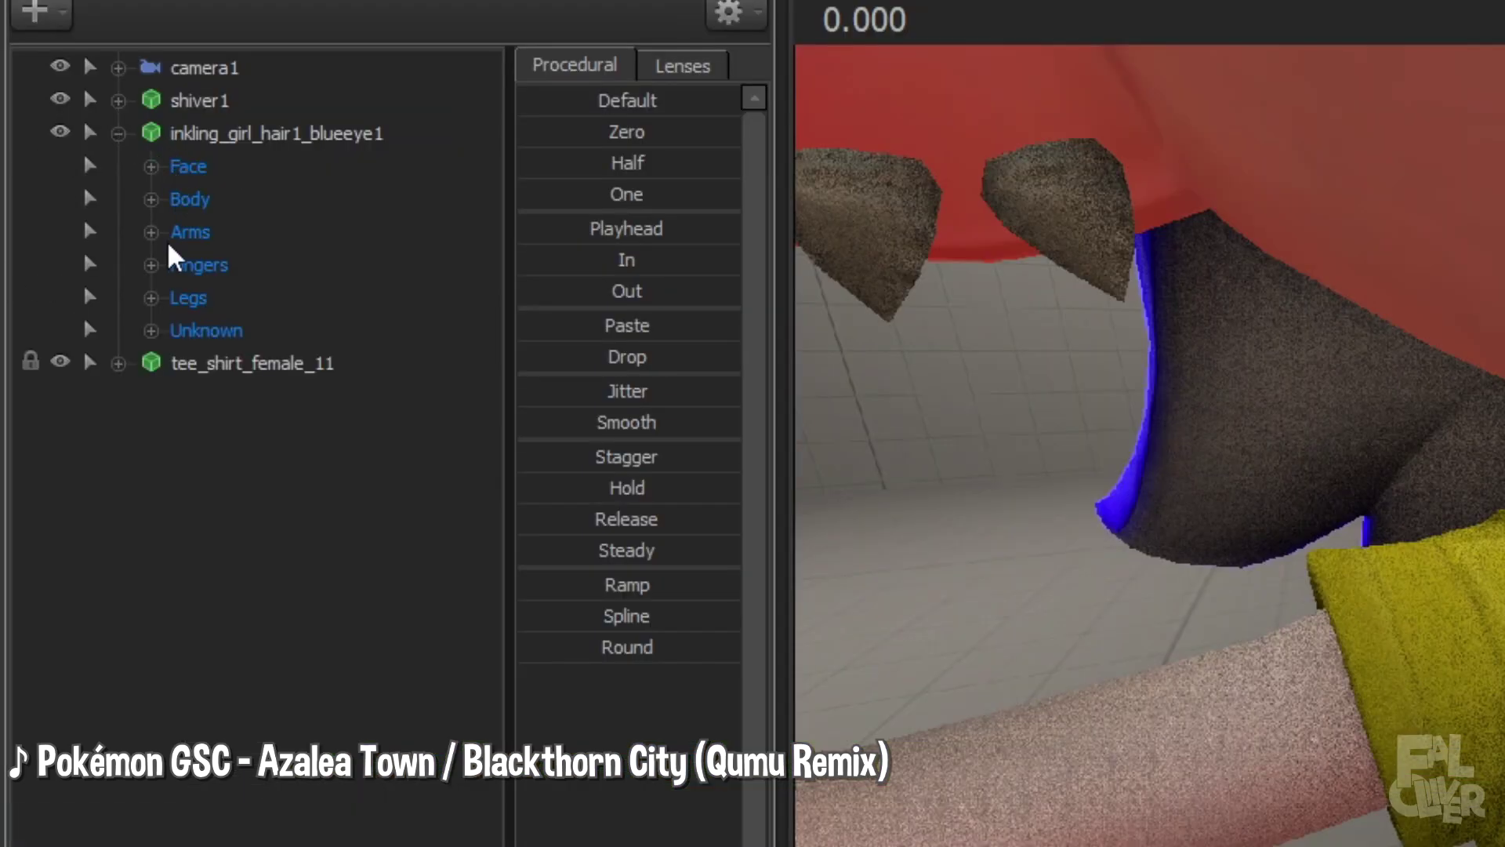
click(151, 200)
click(268, 424)
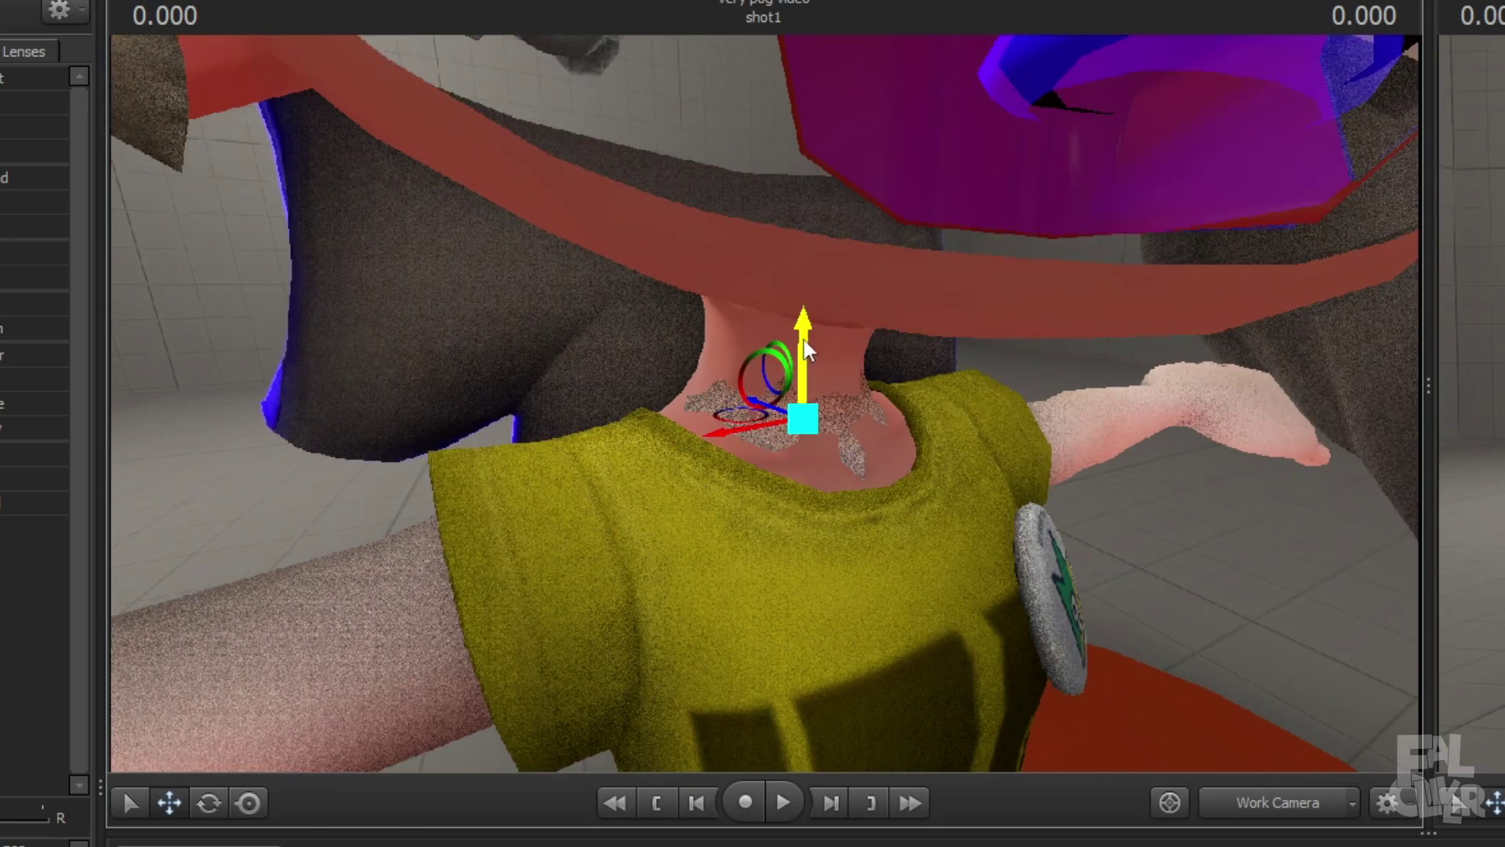
drag(1504, 409, 1504, 667)
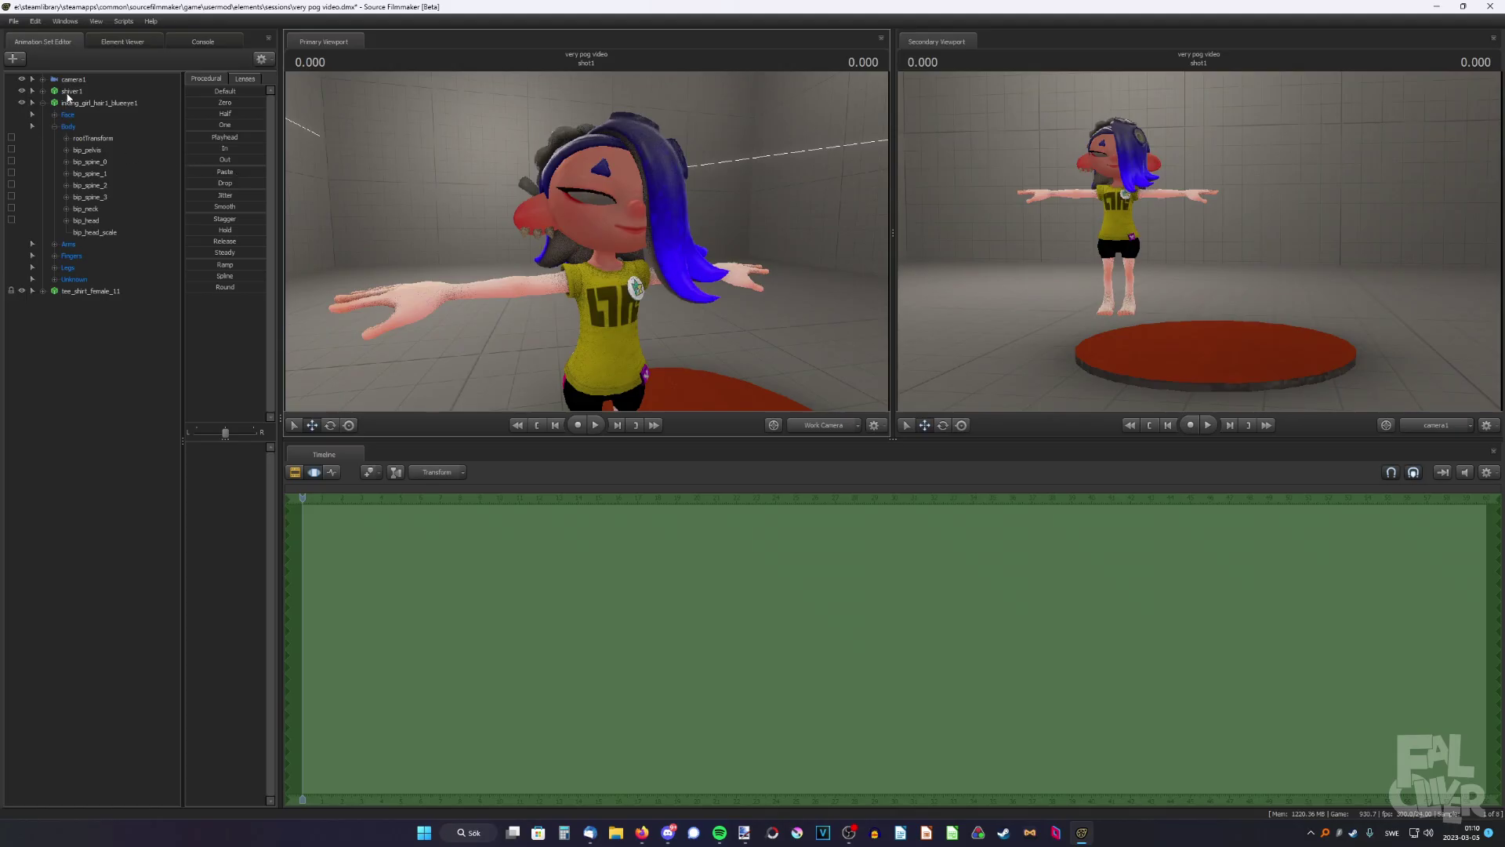
Adjust the eye controls of shiver1 so Shiver's pupils look forward.
click(77, 91)
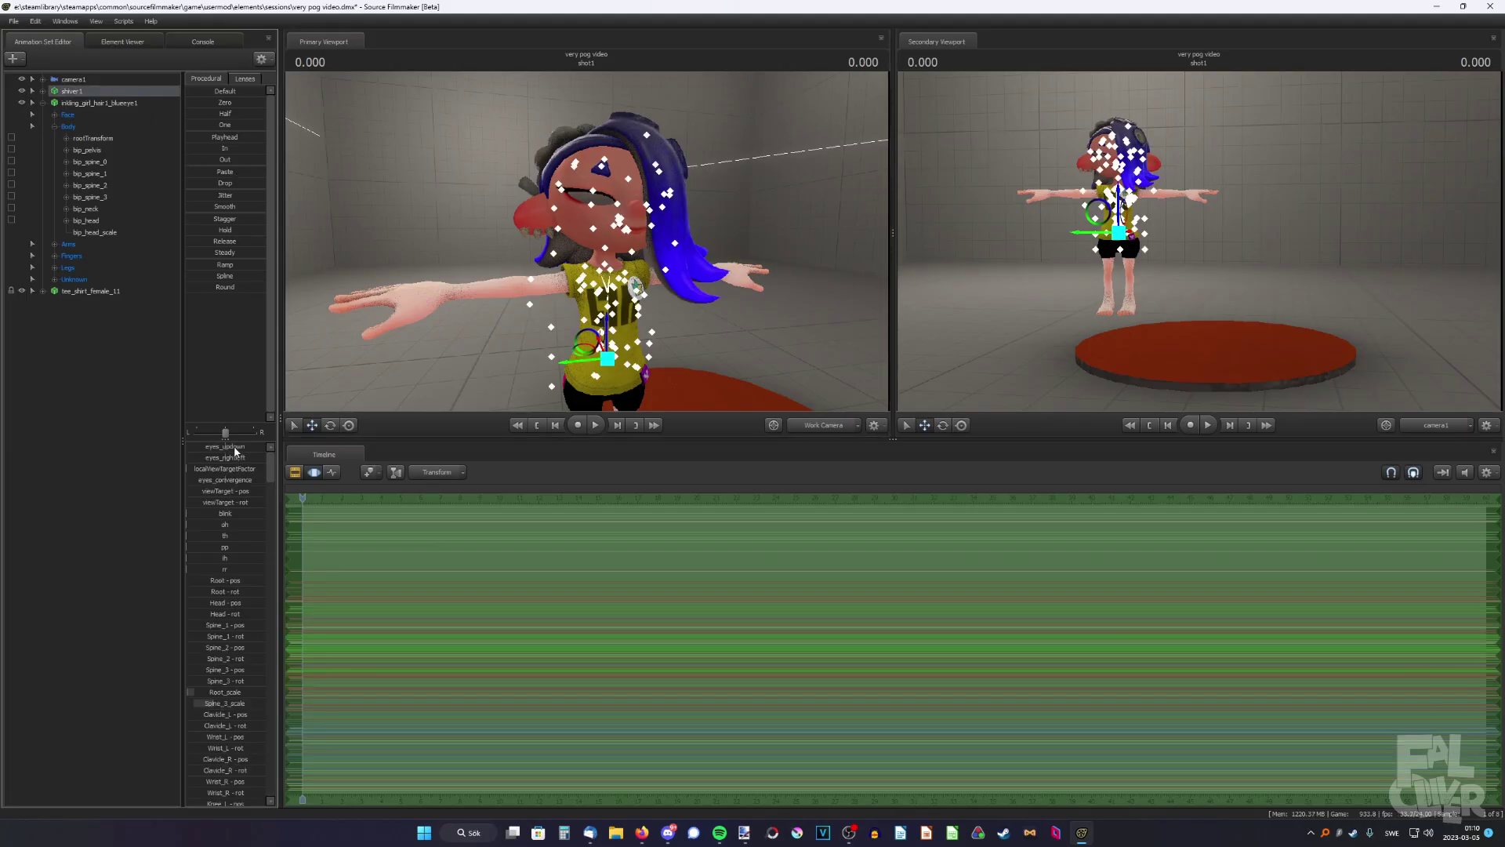
click(117, 425)
drag(587, 244, 587, 245)
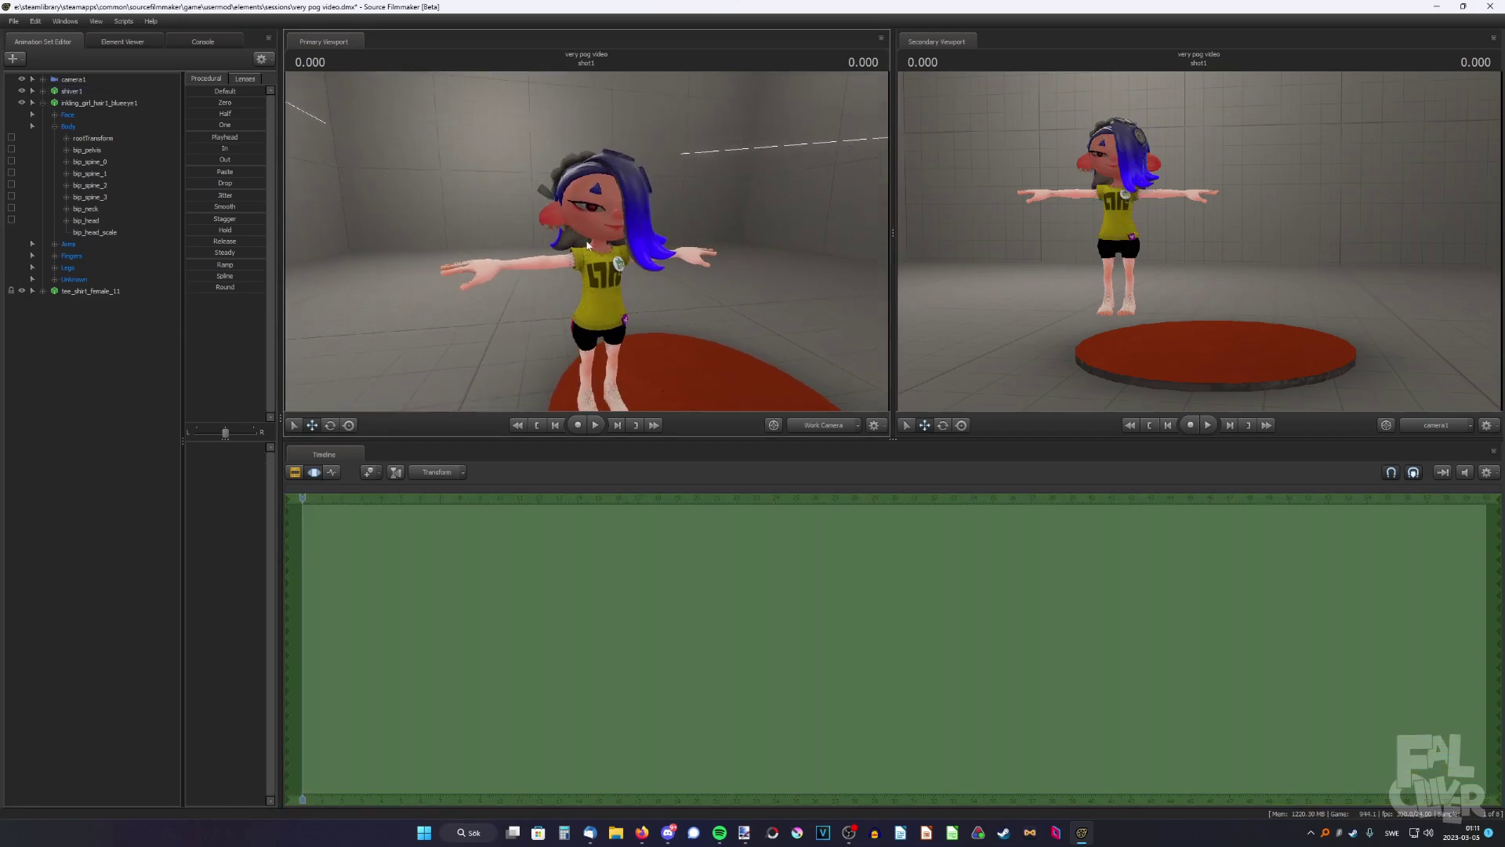
drag(587, 245, 588, 244)
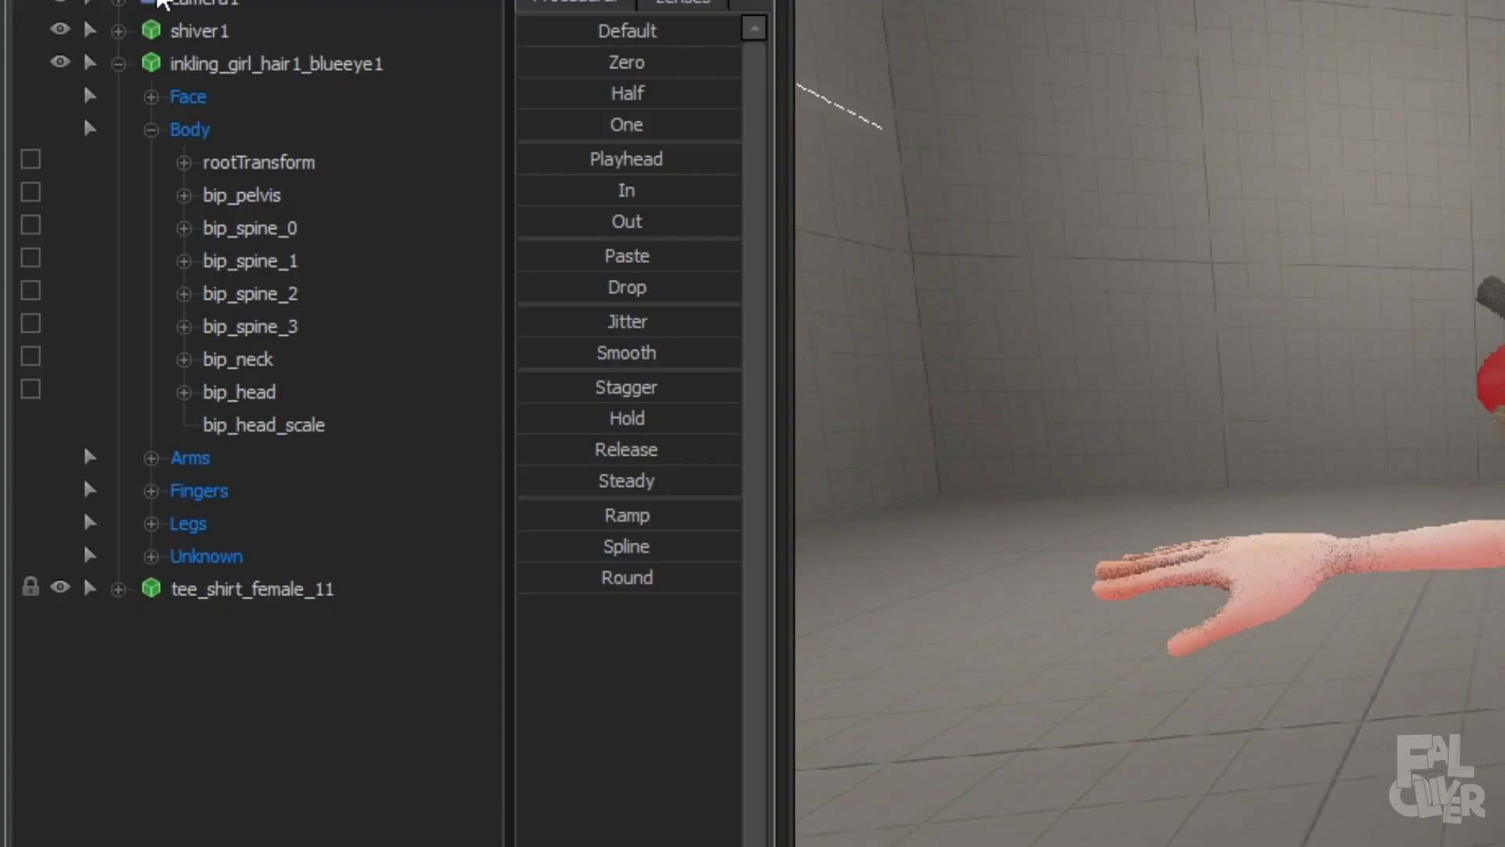
Set the skin of inkling_girl_hair1_blueeye1 to 2.
right_click(90, 104)
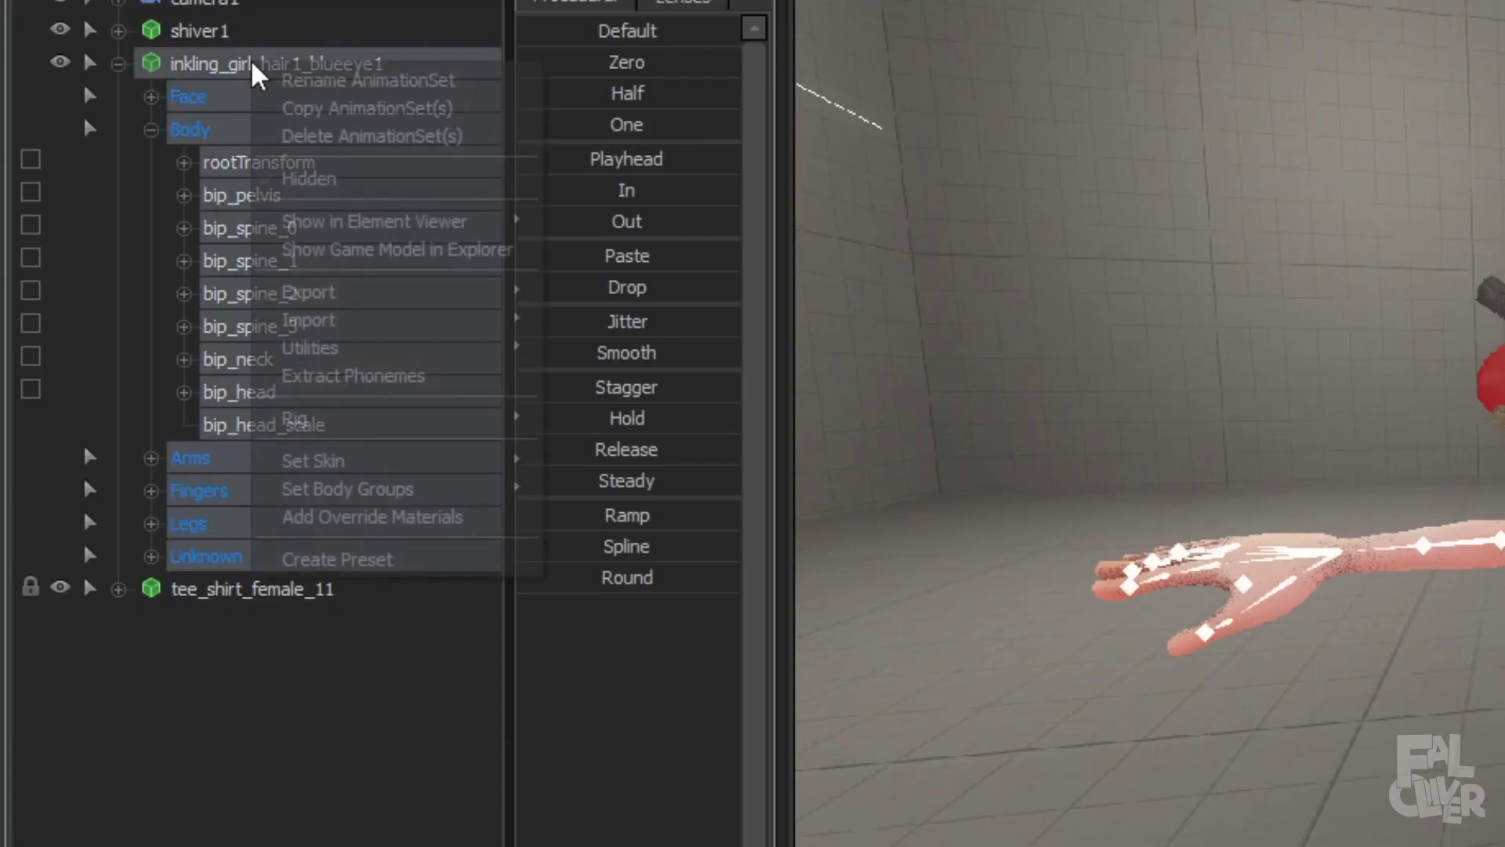
mouse_move(140, 245)
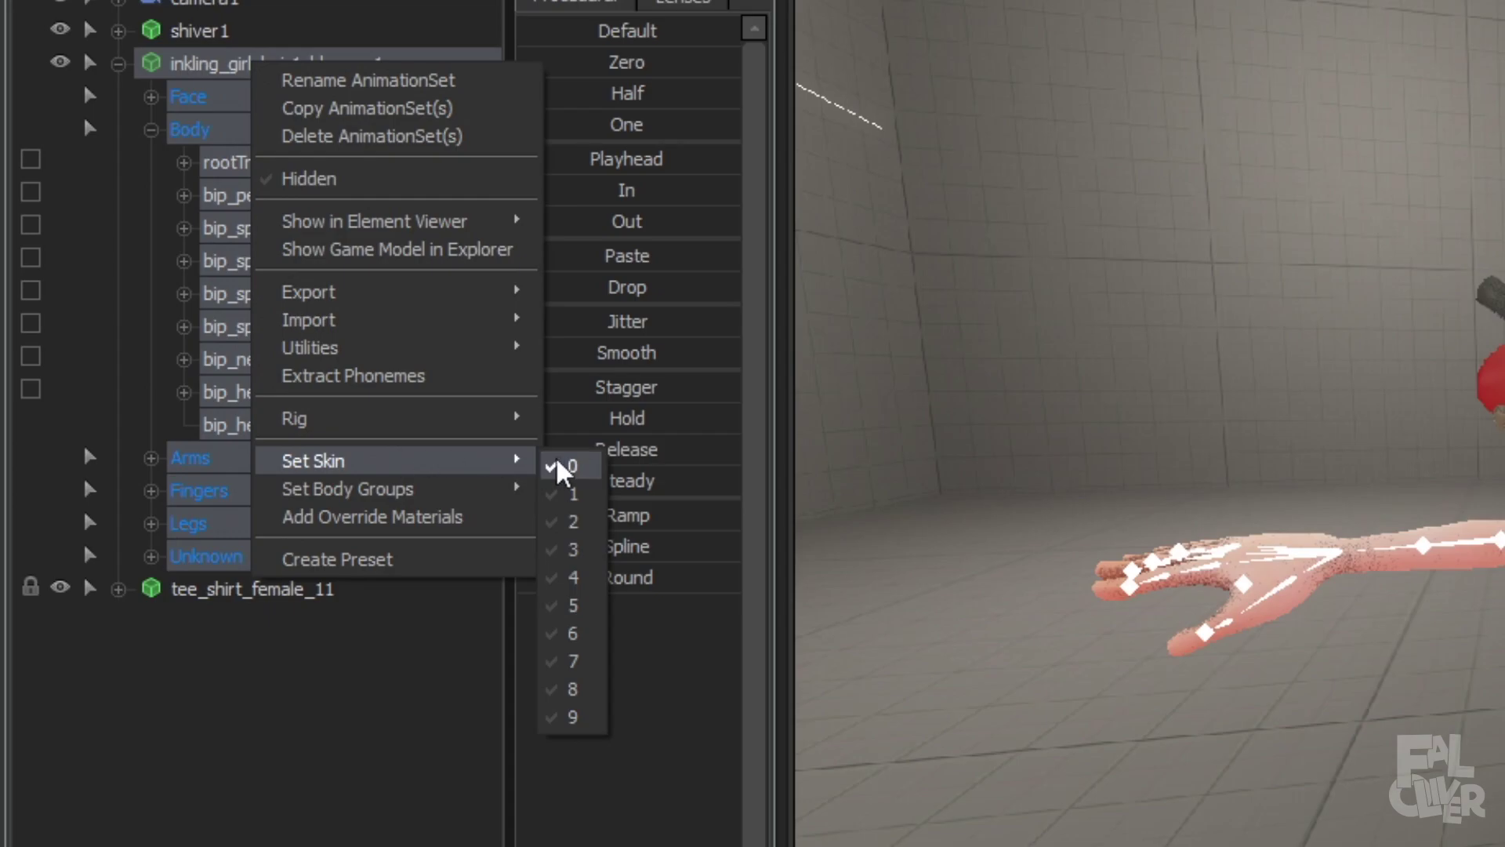
click(571, 523)
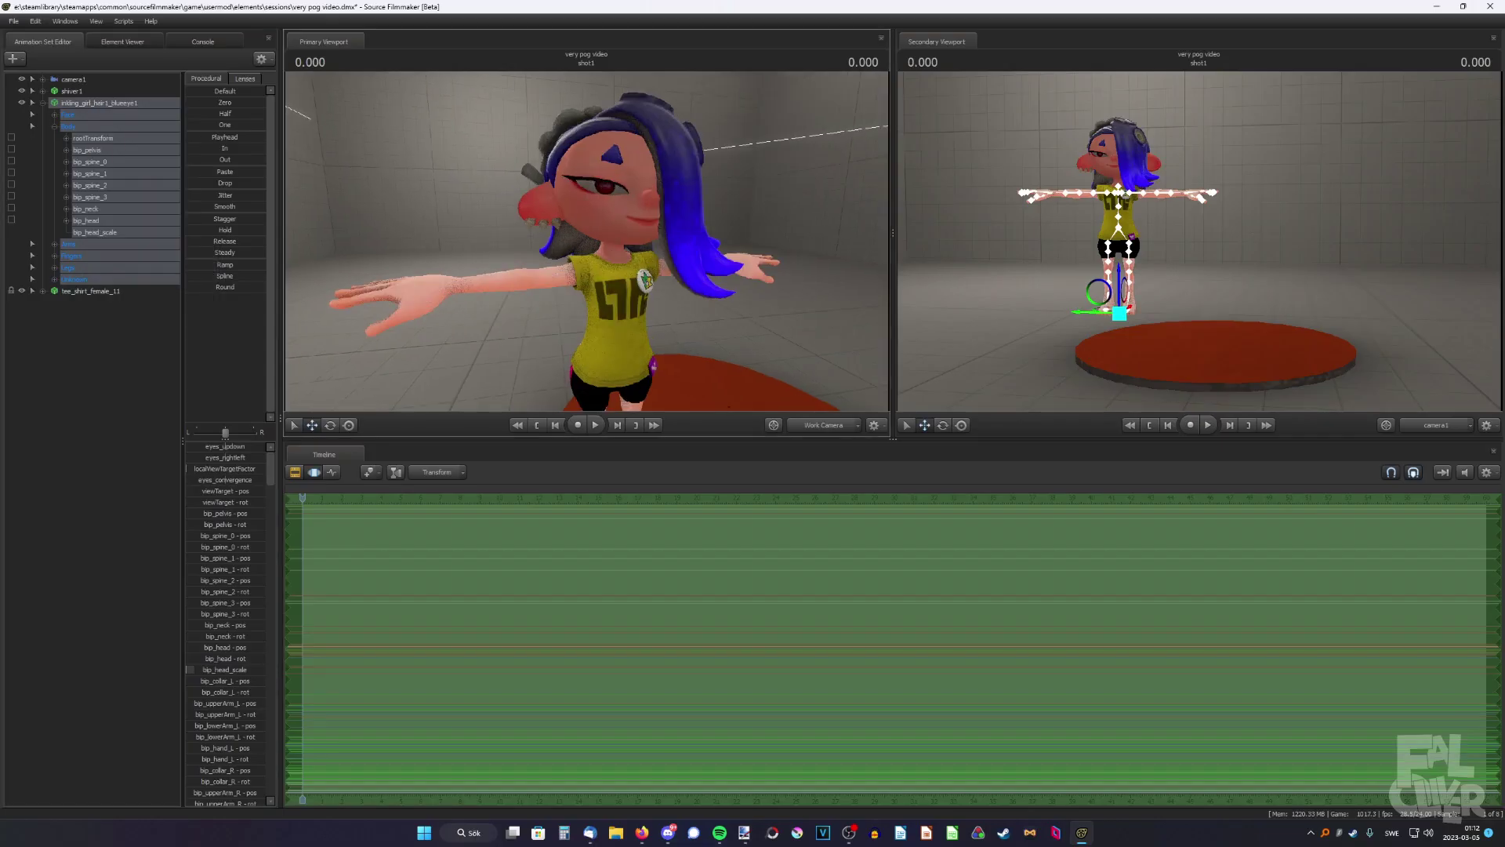
drag(587, 244, 587, 244)
click(138, 332)
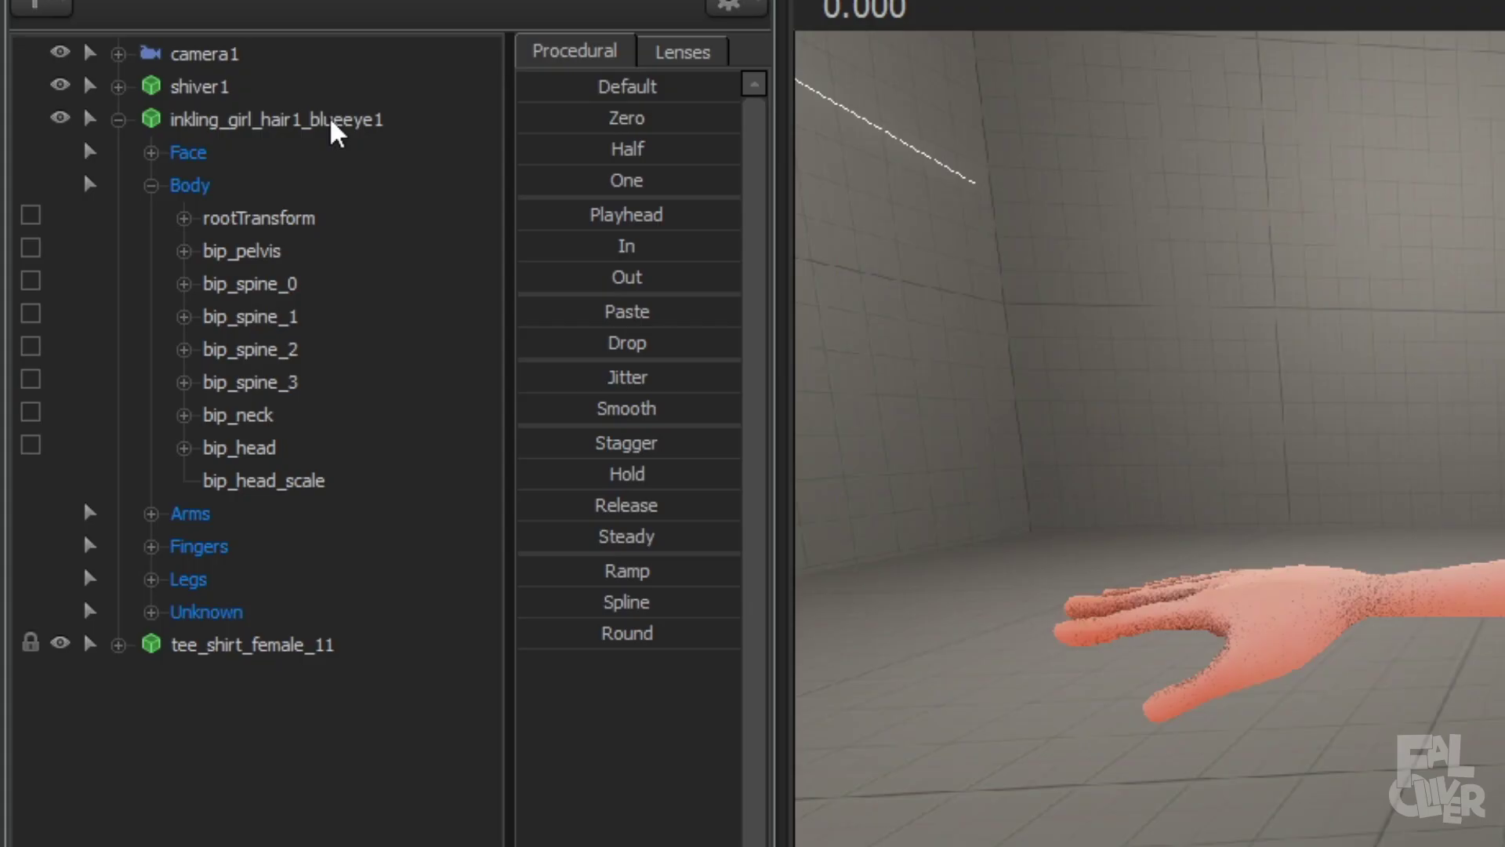
Add override materials to inkling_girl_hair1_blueeye1 and show its model's materials list in the Element Viewer.
click(333, 124)
right_click(332, 124)
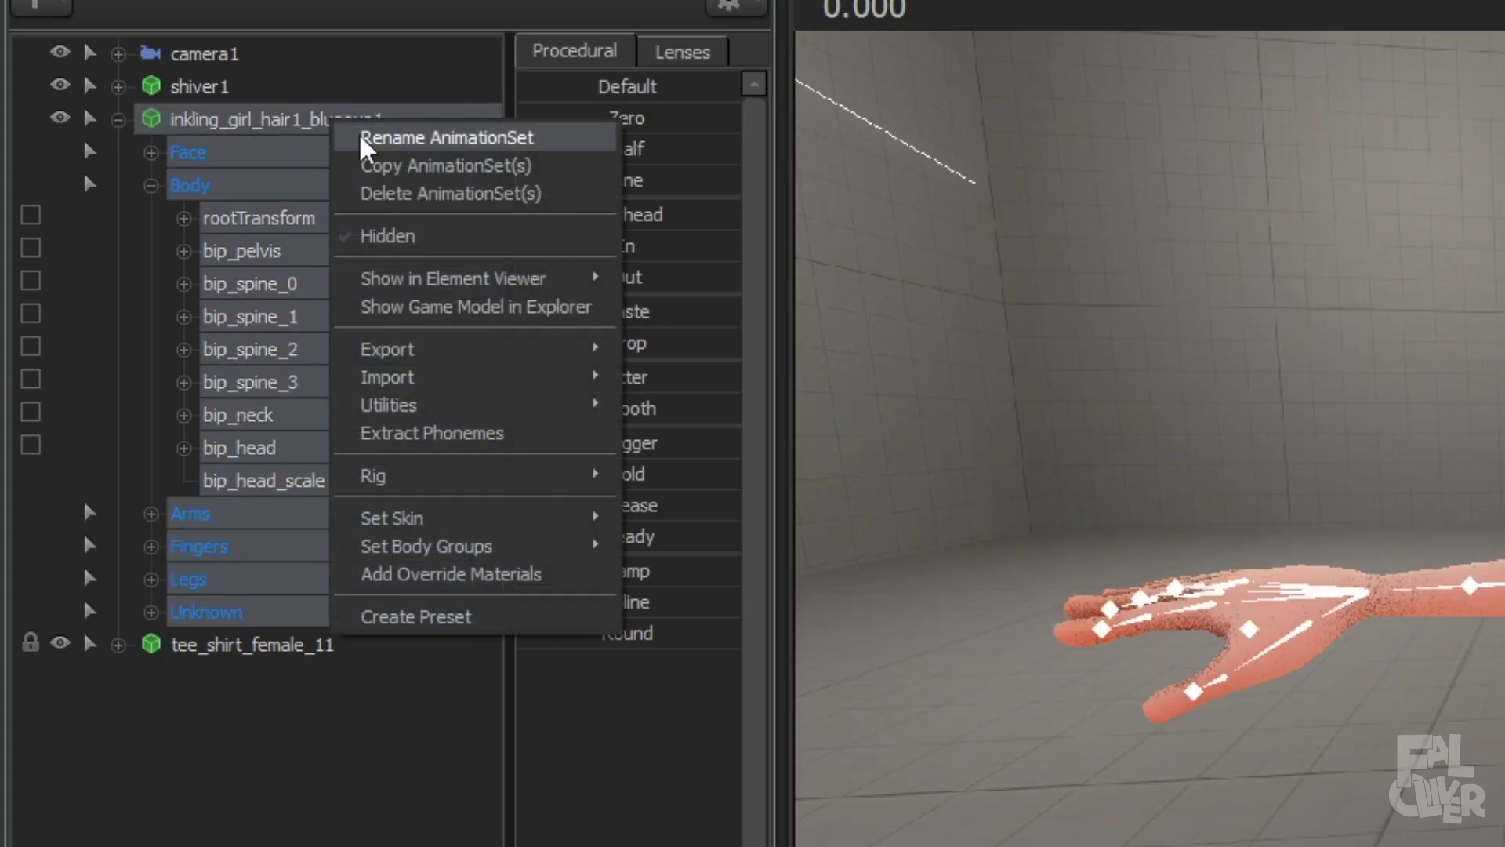
click(435, 576)
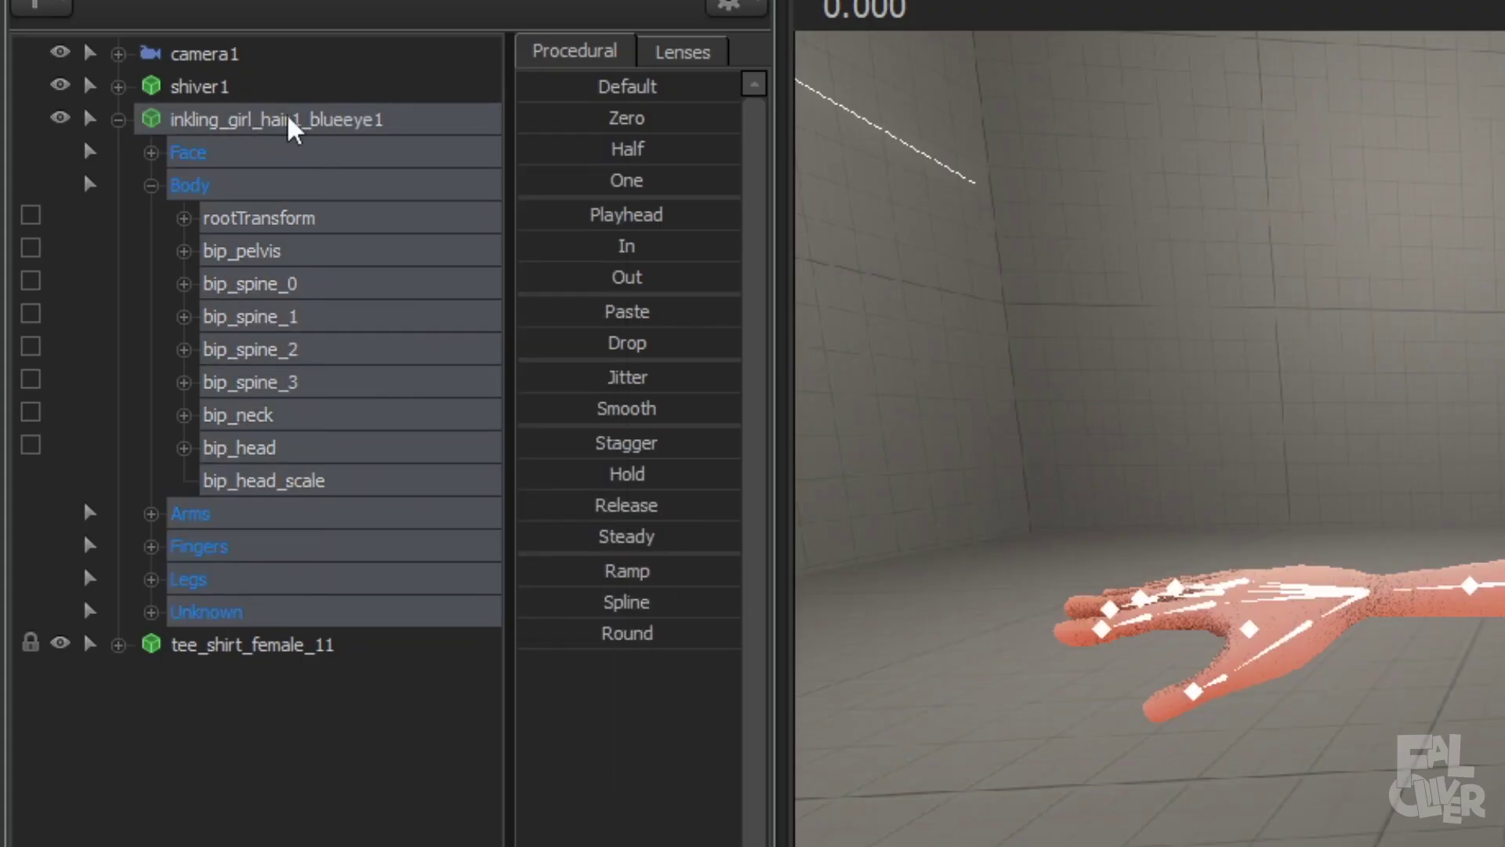
right_click(290, 124)
mouse_move(356, 286)
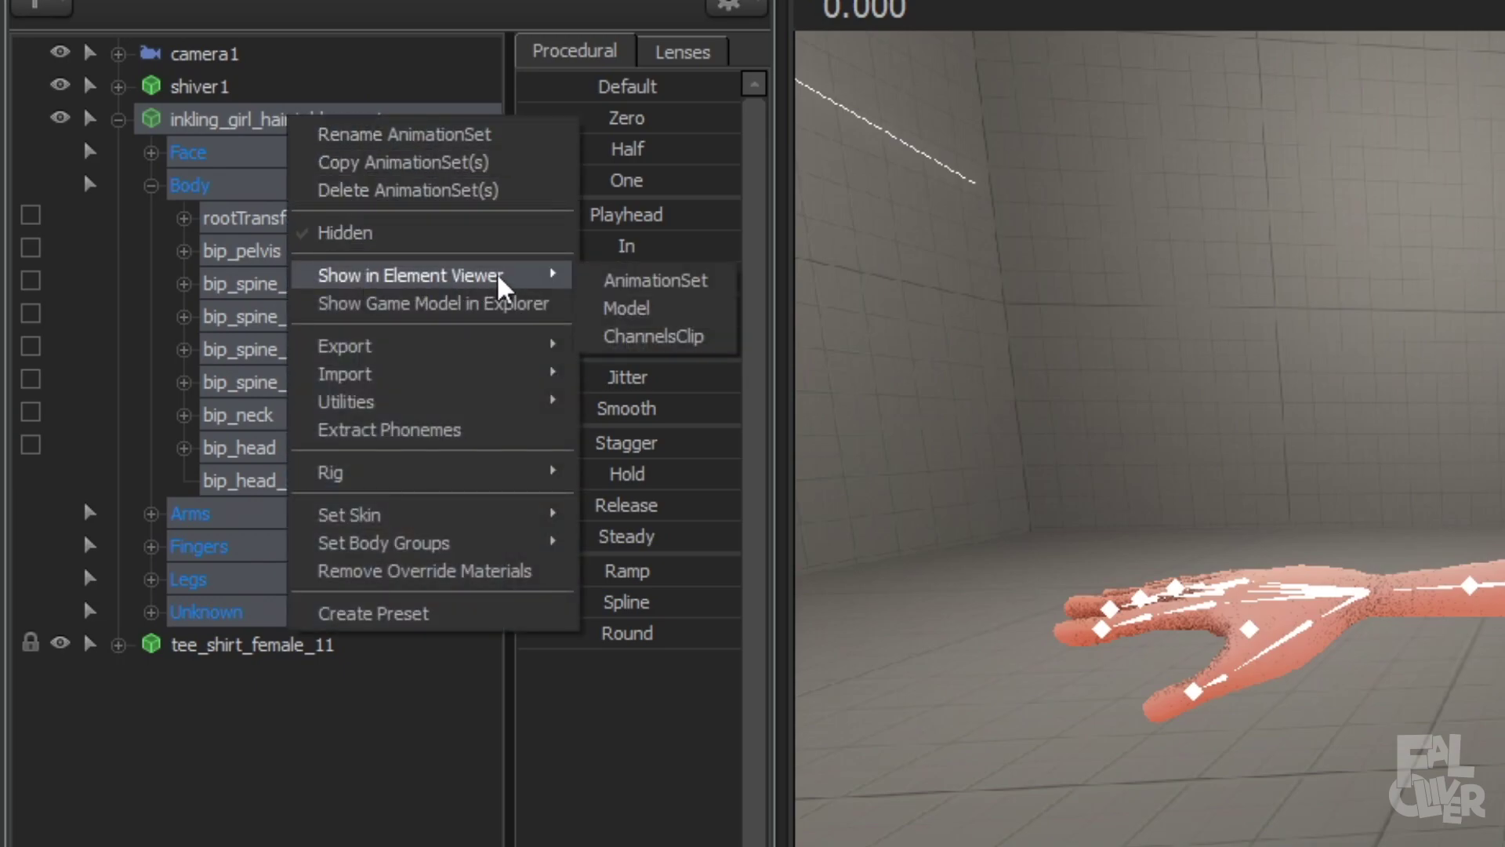
click(690, 311)
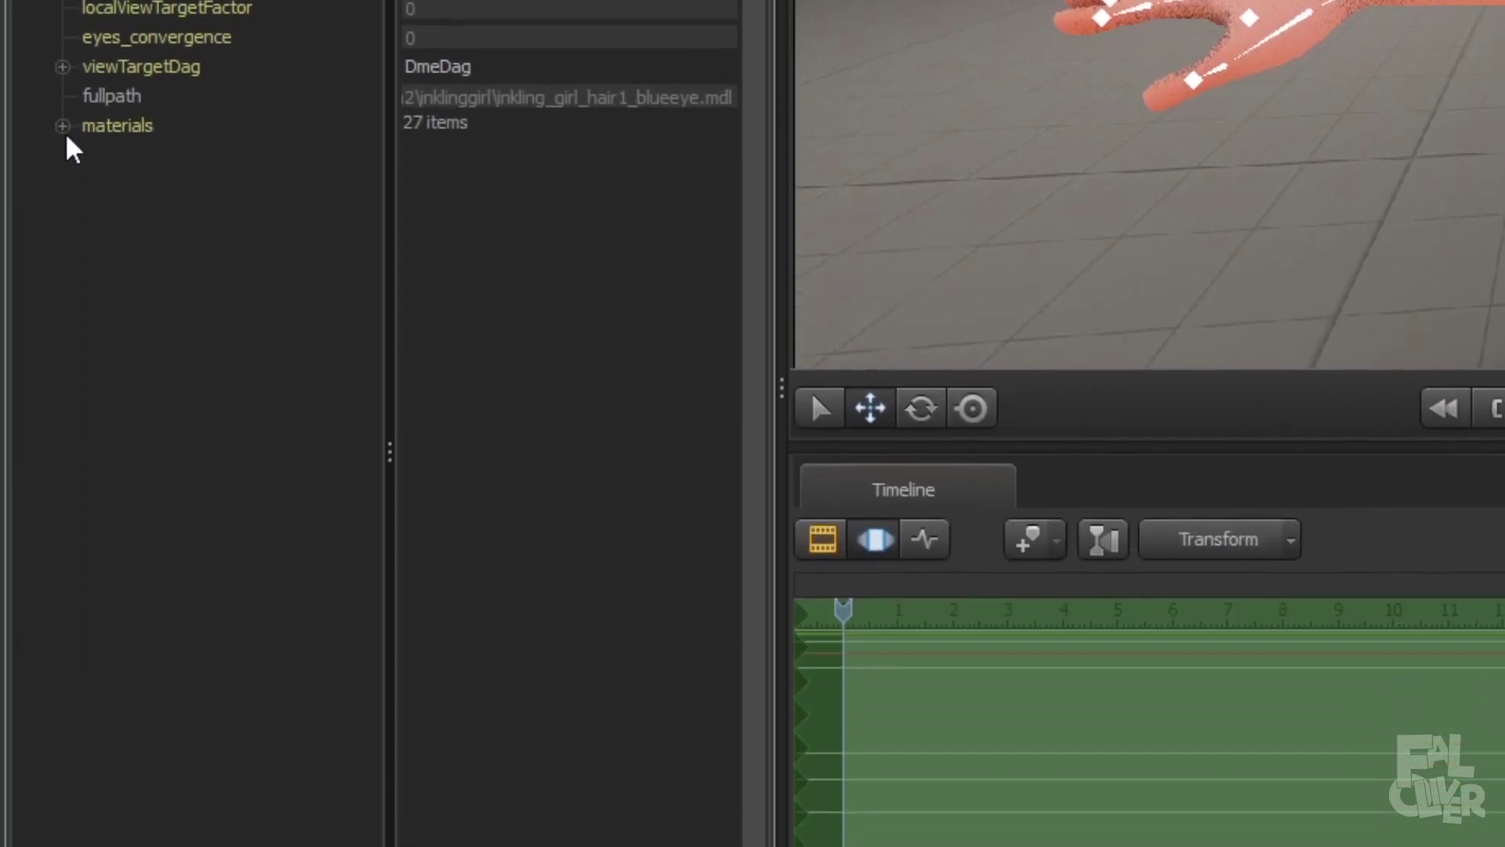
click(63, 737)
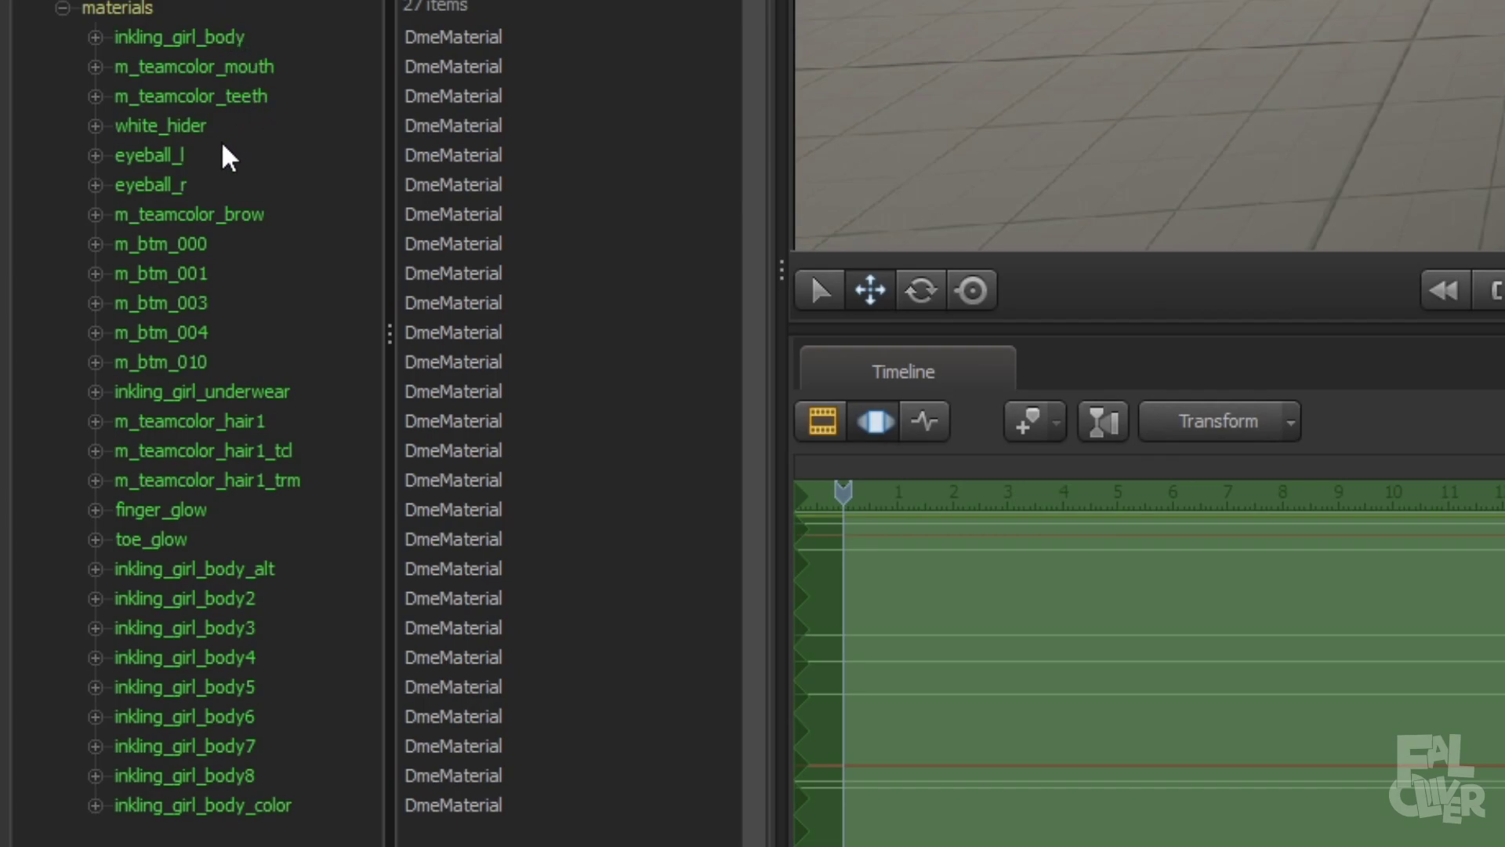
click(166, 38)
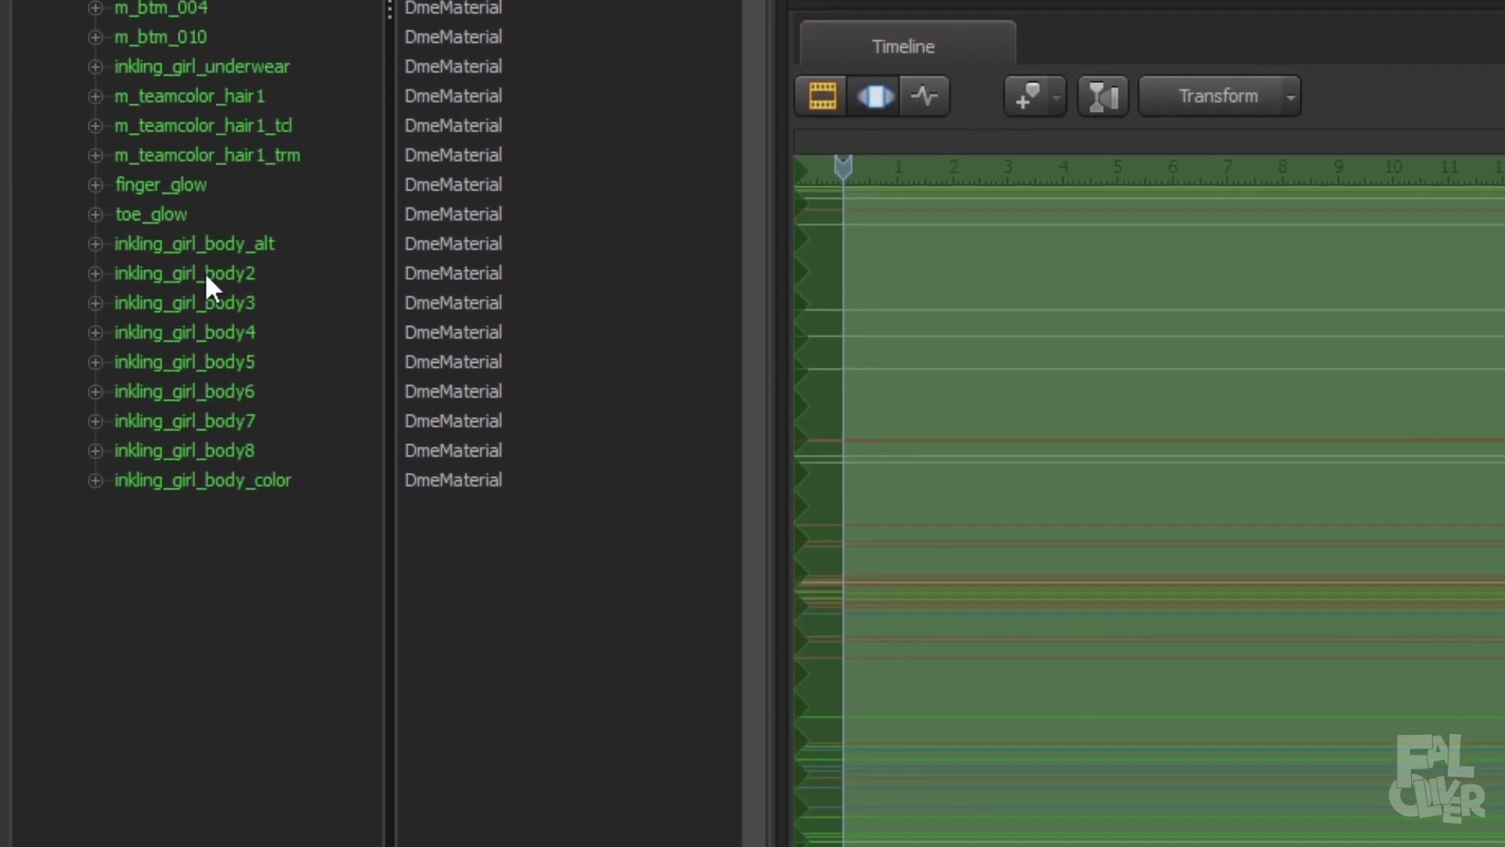
Add a color attribute named $color to the inkling_girl_body2 material.
right_click(200, 598)
mouse_move(347, 510)
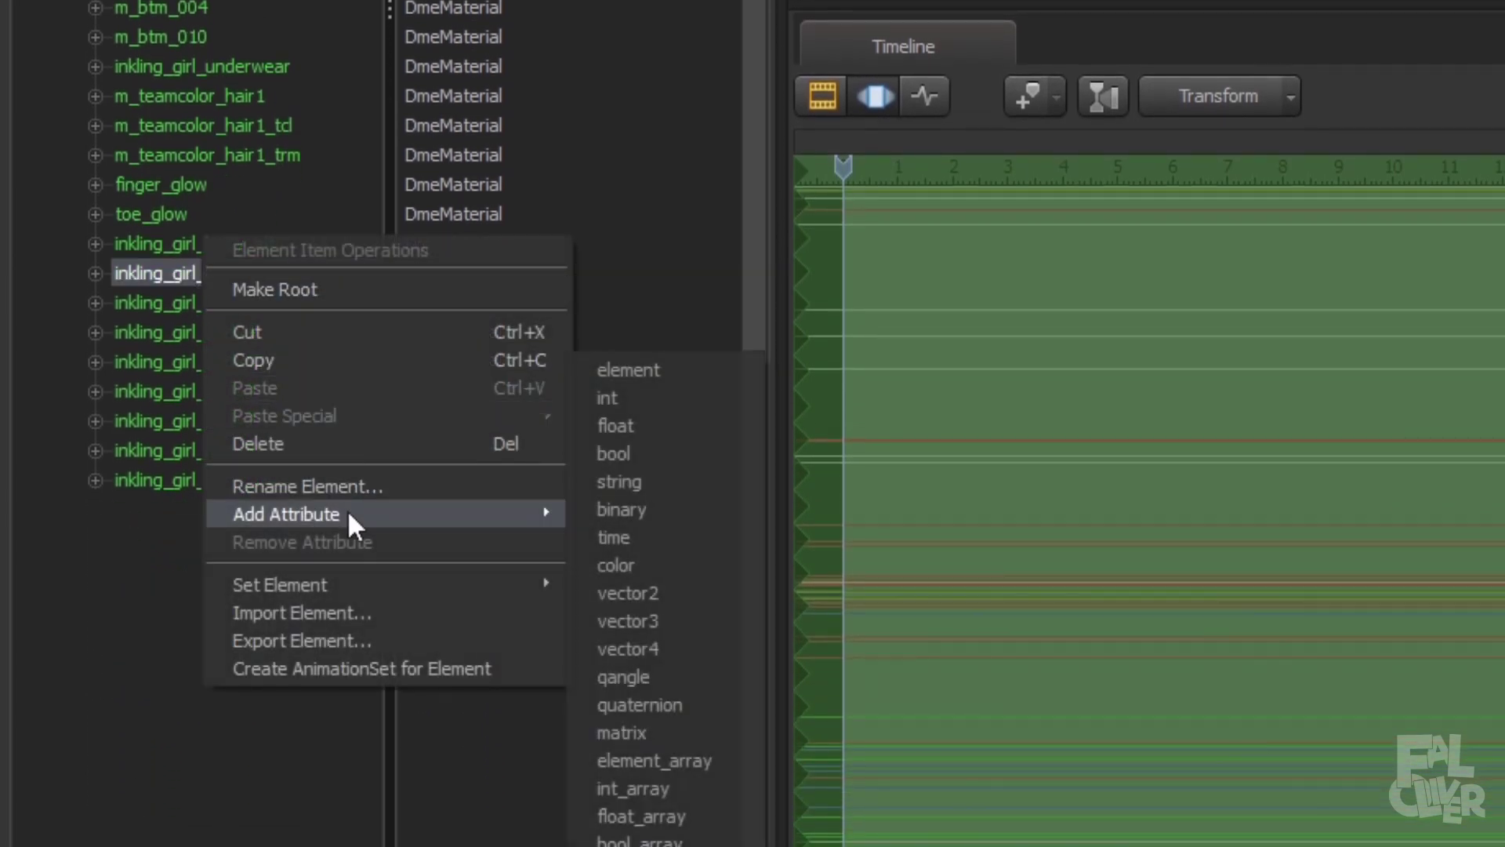
click(653, 564)
key(BackSpace)
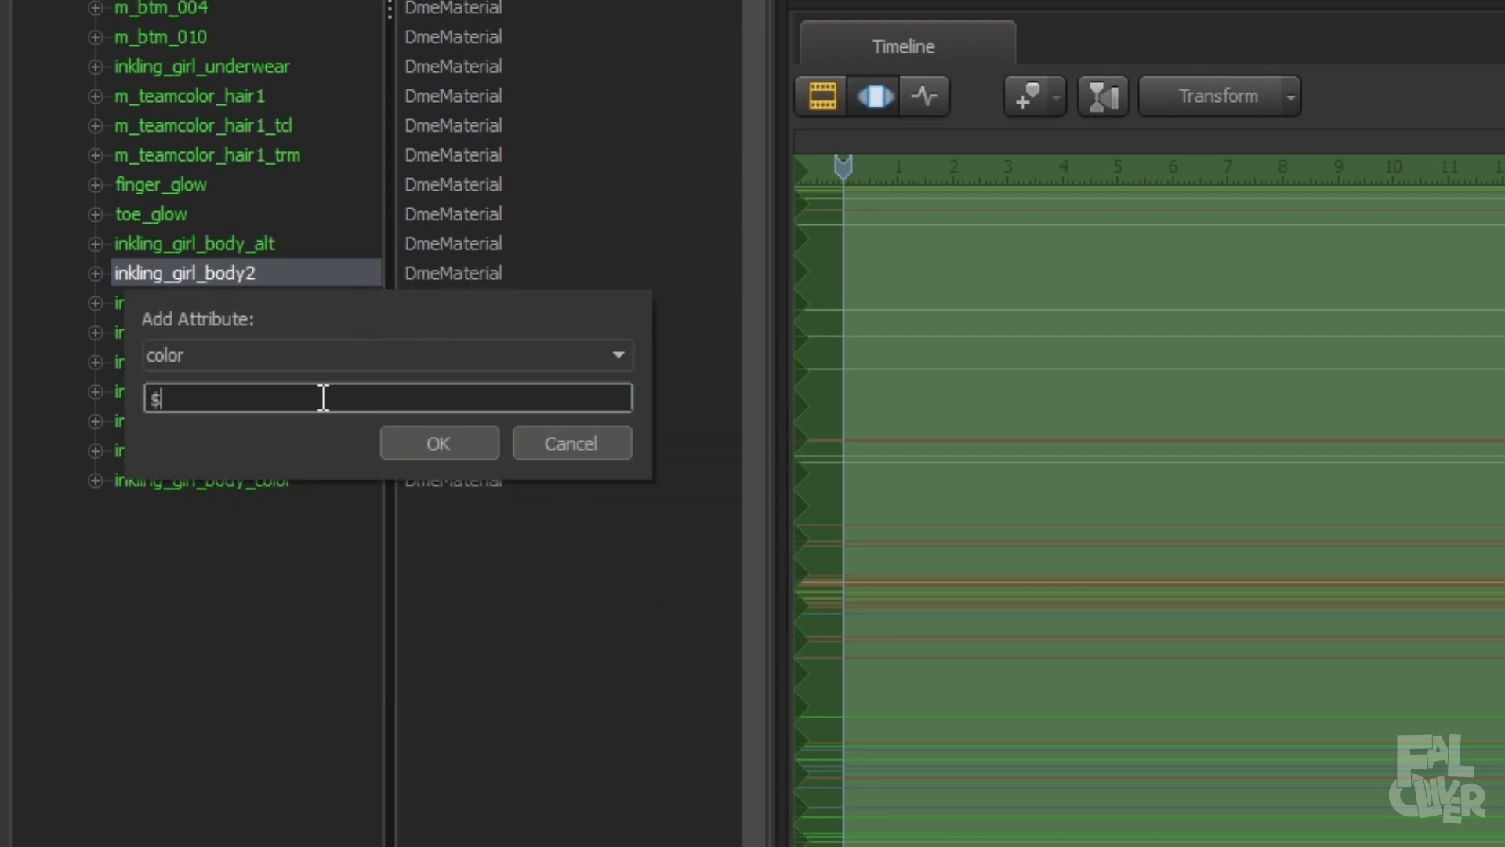
text($color)
key(Return)
Set the $color attribute of inkling_girl_body2 to a light pink so the body's skin matches Shiver's face.
click(95, 273)
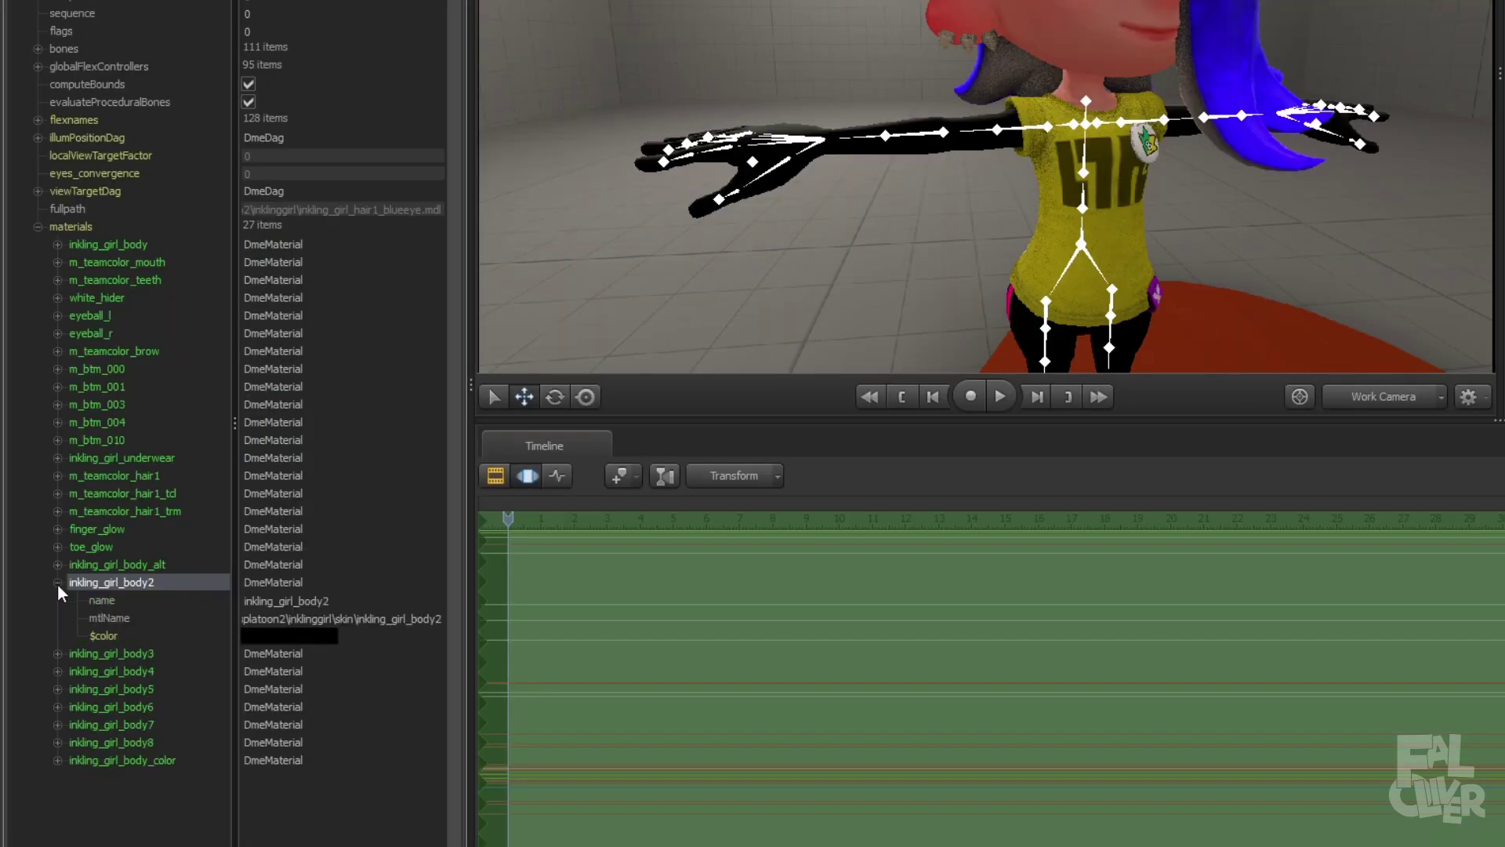
click(479, 362)
drag(187, 690, 240, 708)
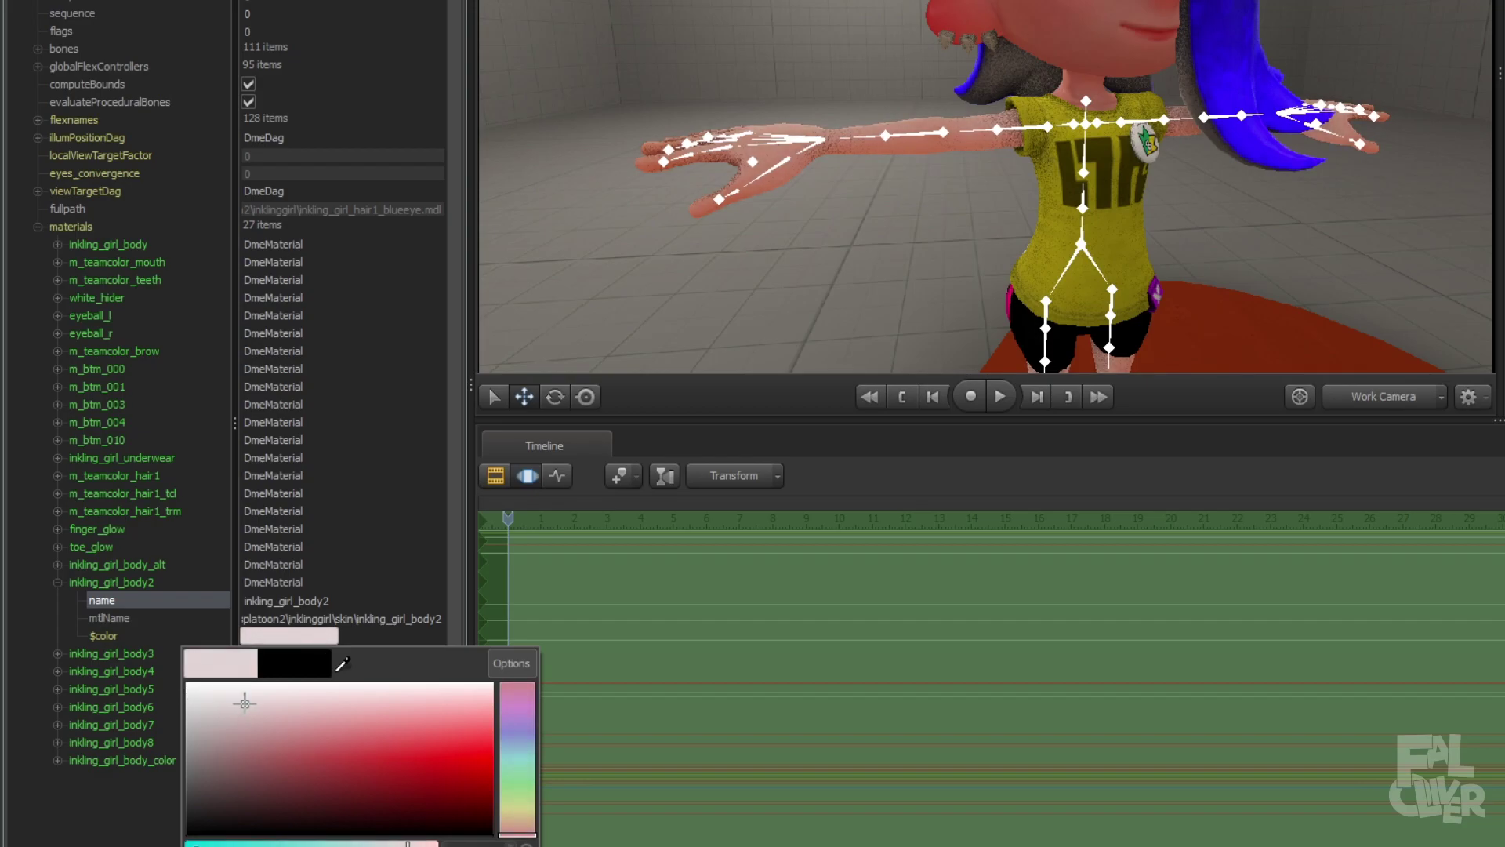
drag(245, 703, 269, 713)
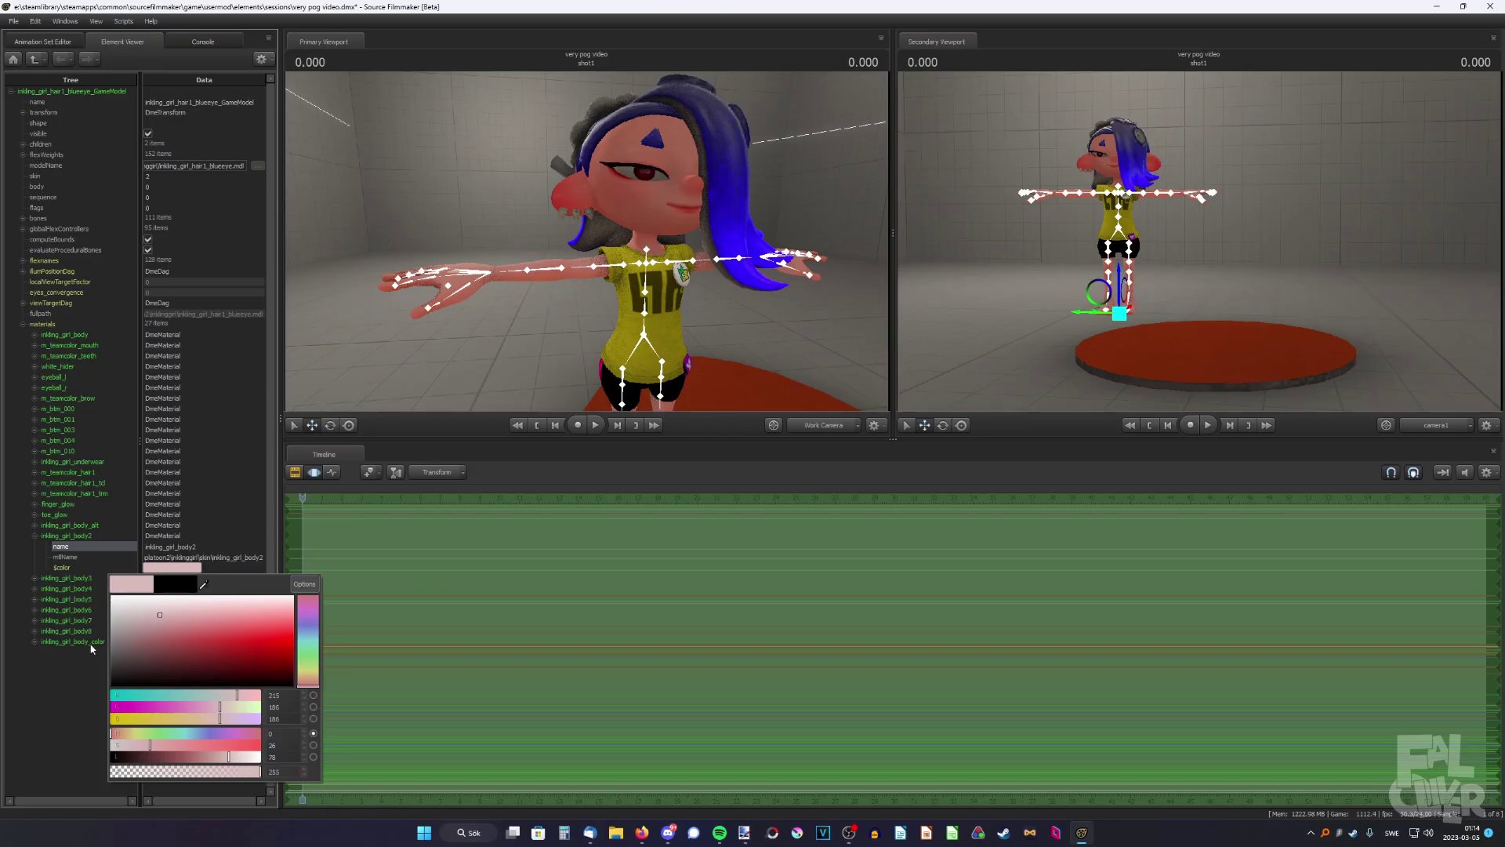
click(92, 649)
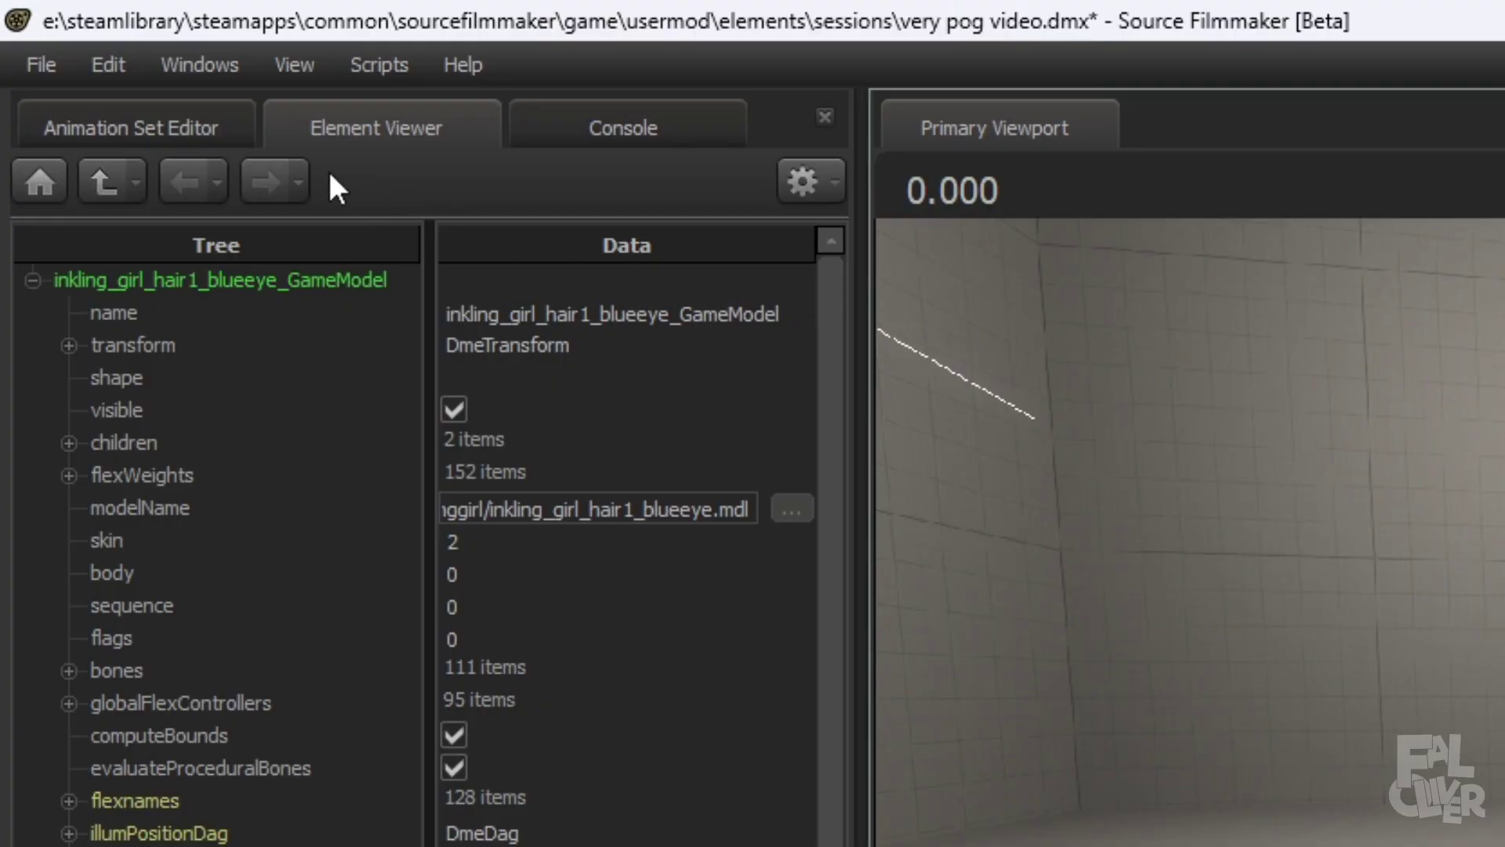
Set the Finger Glow body group of inkling_girl_hair1_blueeye1 to Finger_Glow.dmx.
click(131, 128)
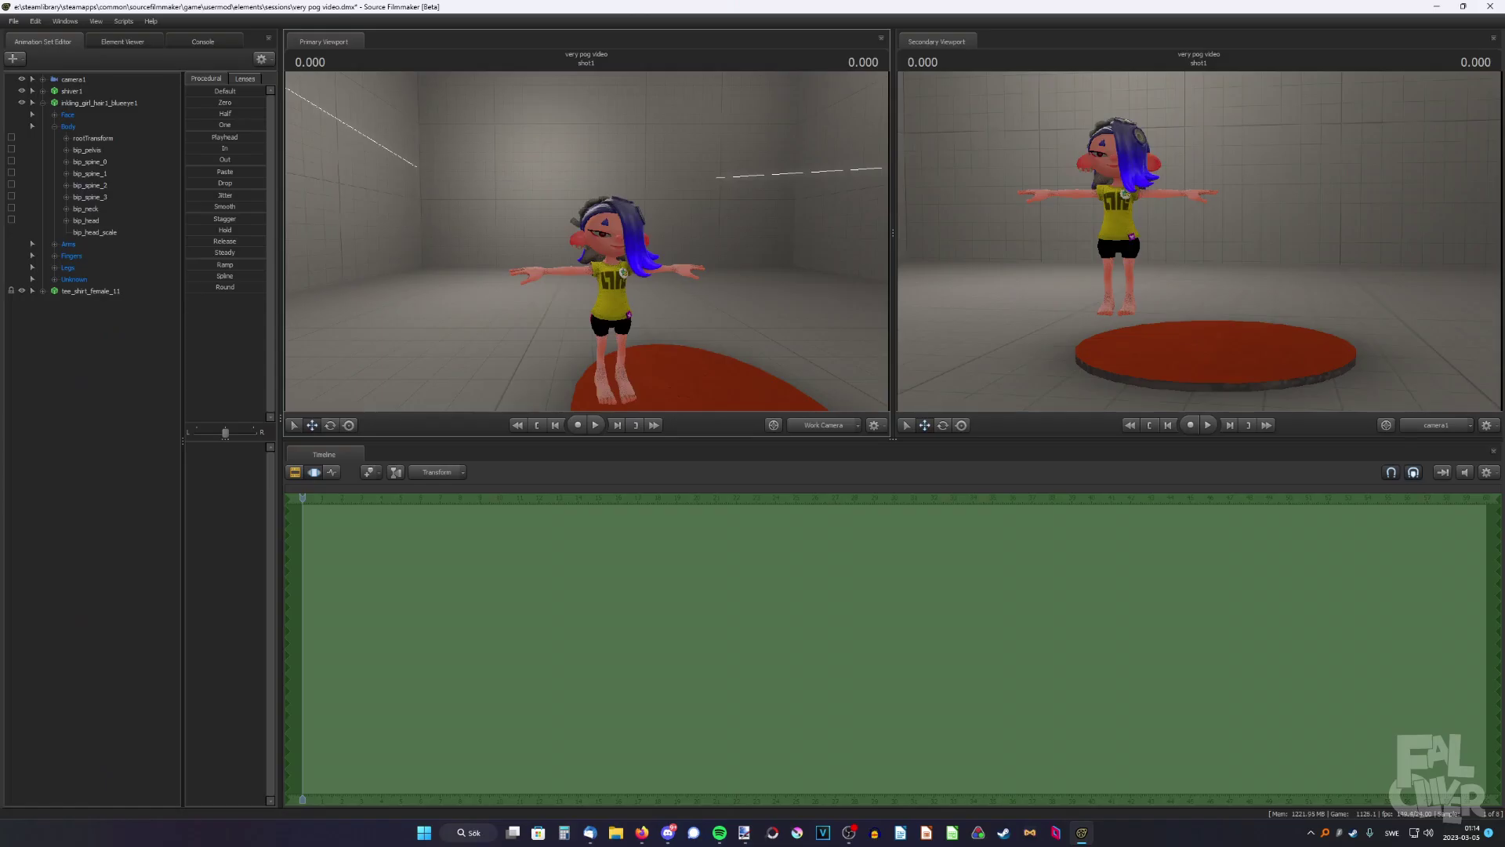
drag(587, 241, 589, 245)
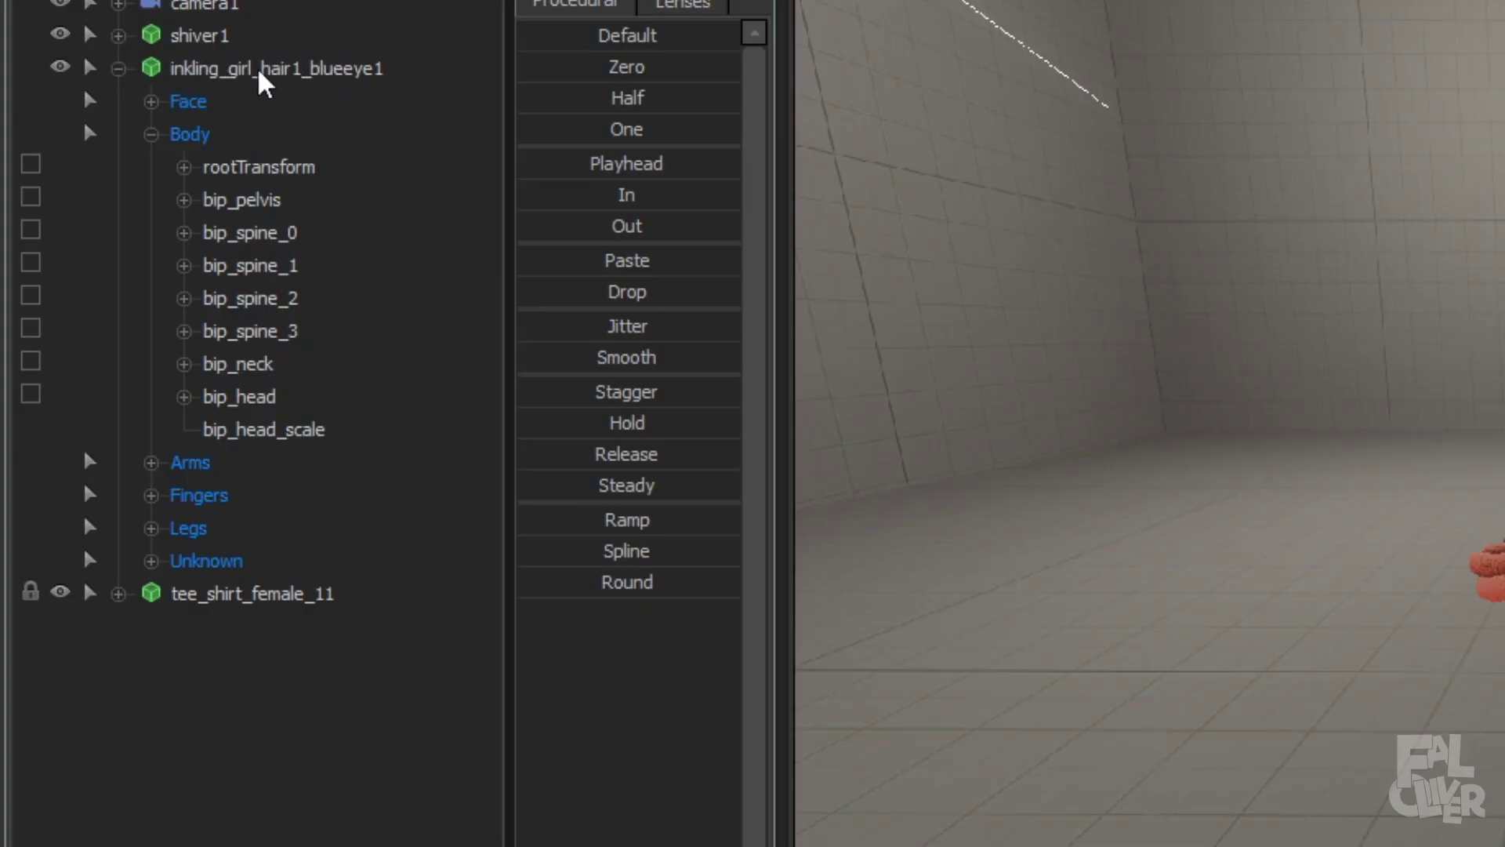
right_click(94, 105)
mouse_move(490, 505)
mouse_move(680, 639)
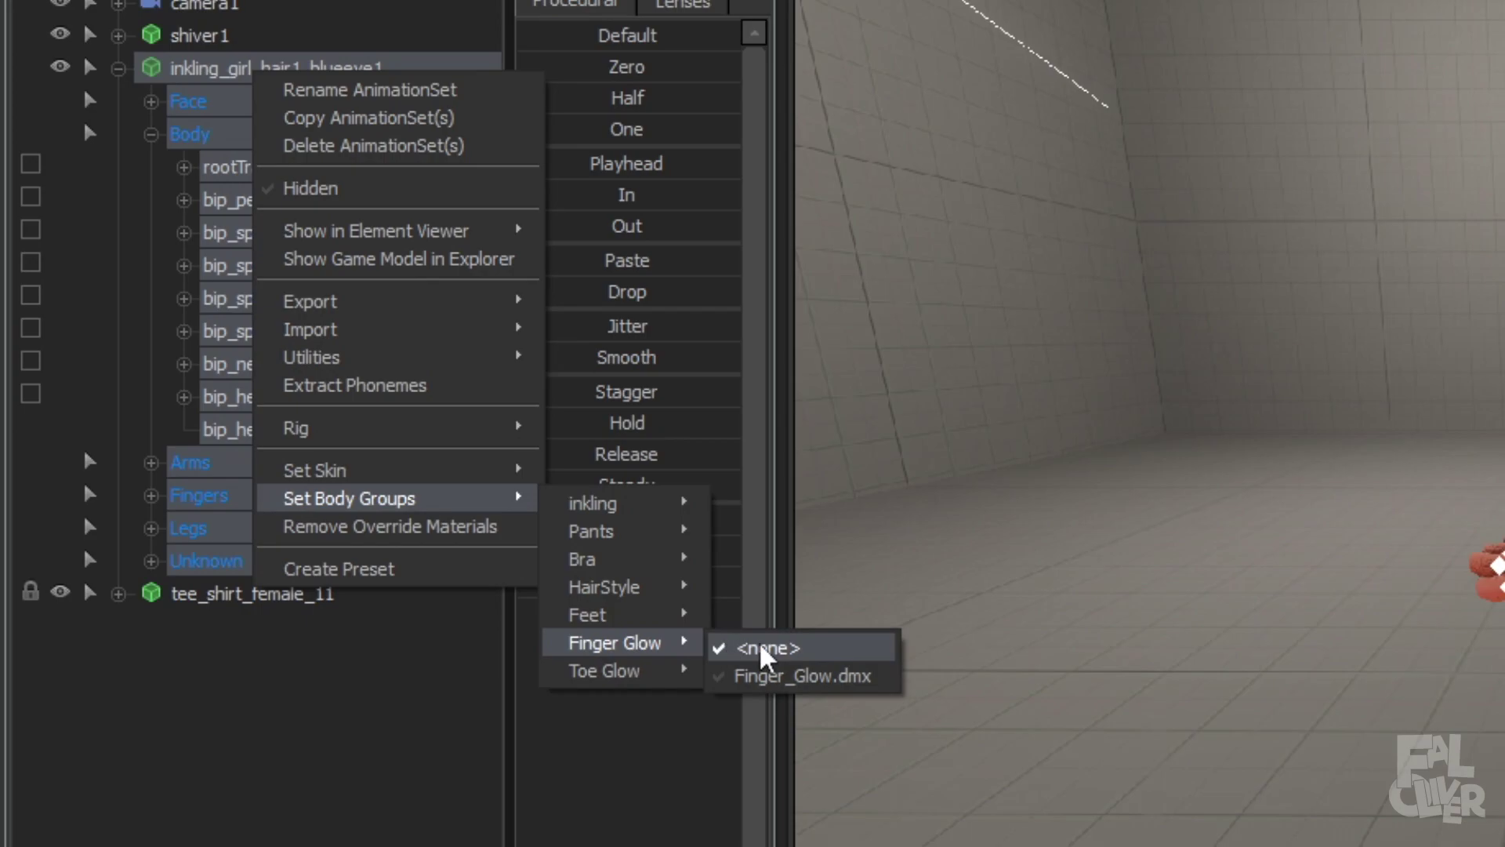
click(776, 677)
Show the Inkling model in the Element Viewer and change the finger_glow material's $colortint_base to red.
right_click(225, 76)
mouse_move(416, 237)
click(574, 267)
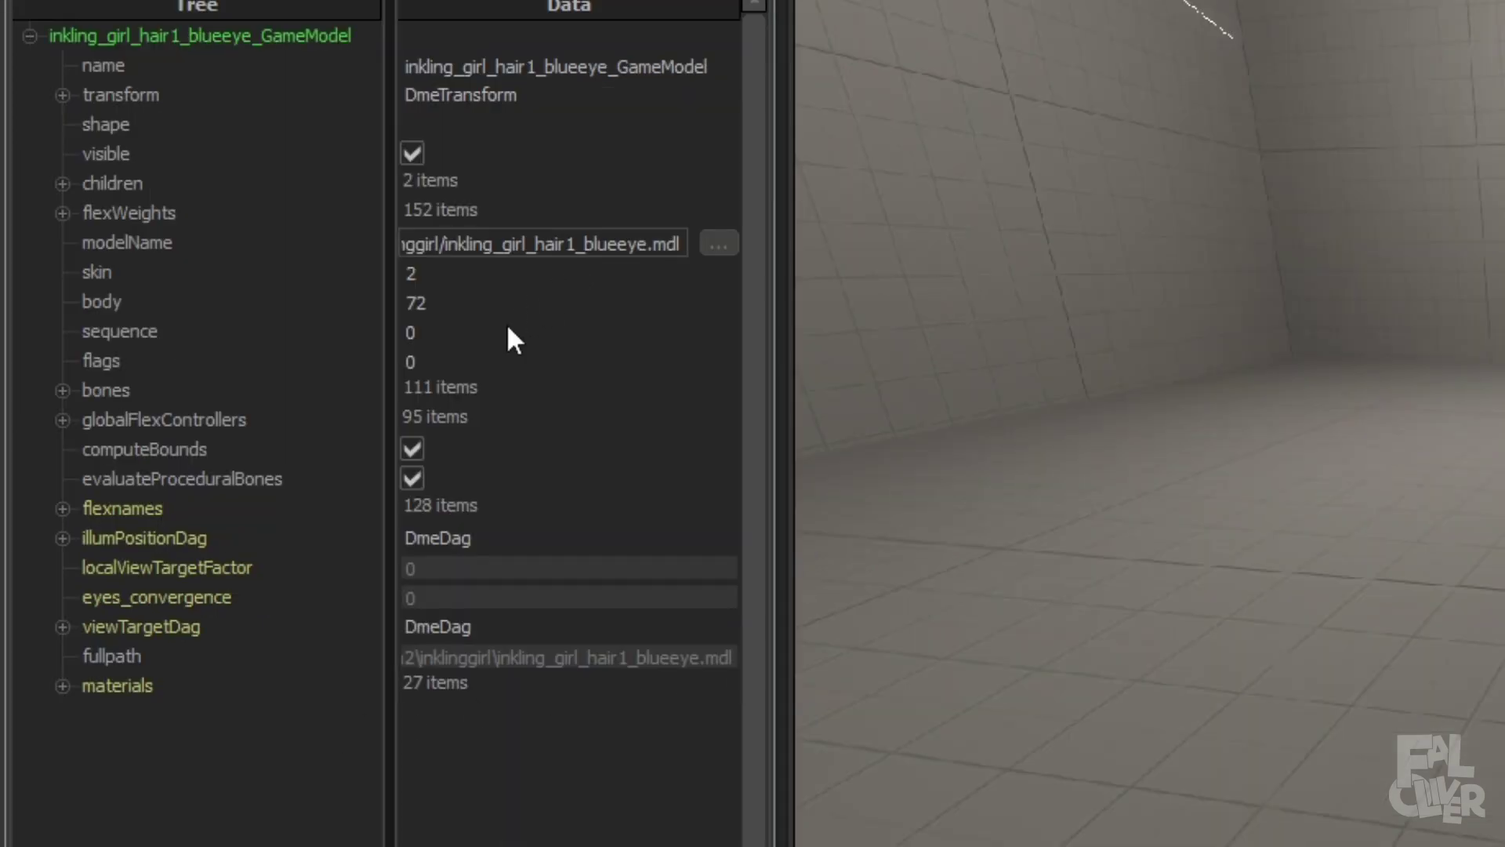
click(63, 685)
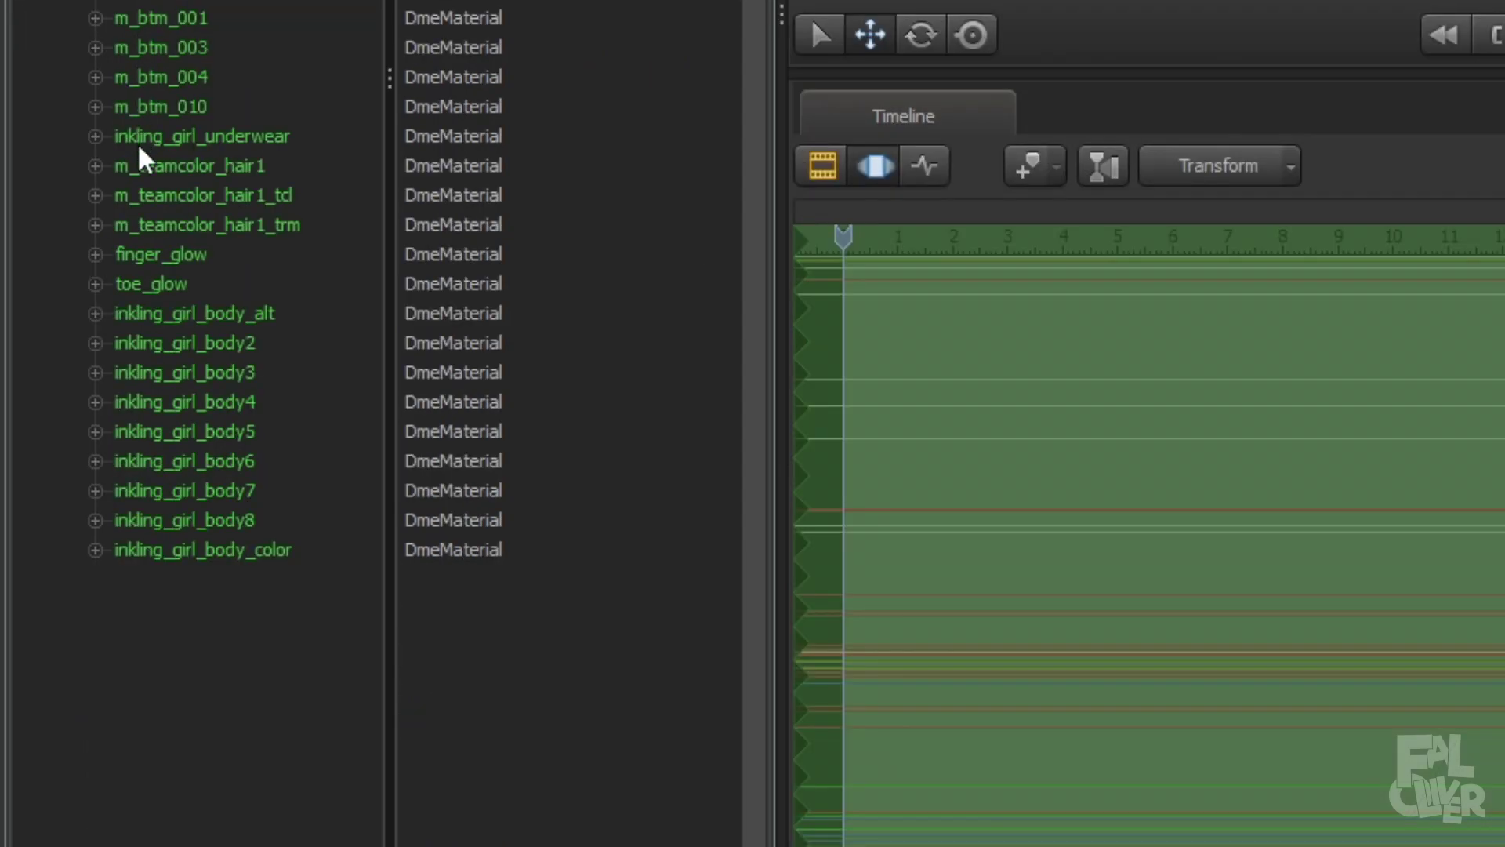
click(95, 254)
click(474, 341)
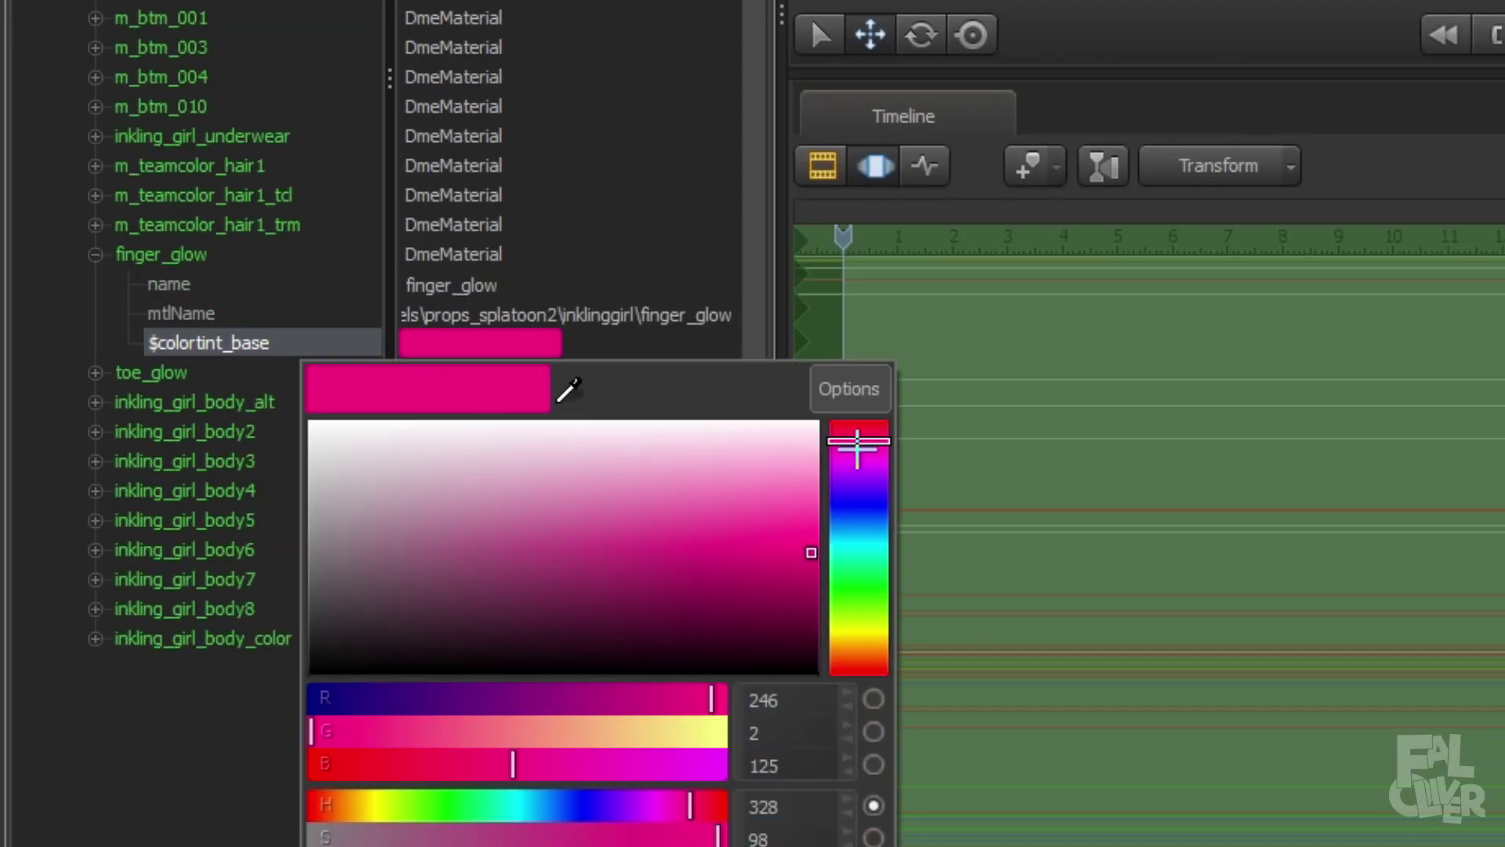
drag(858, 438, 870, 367)
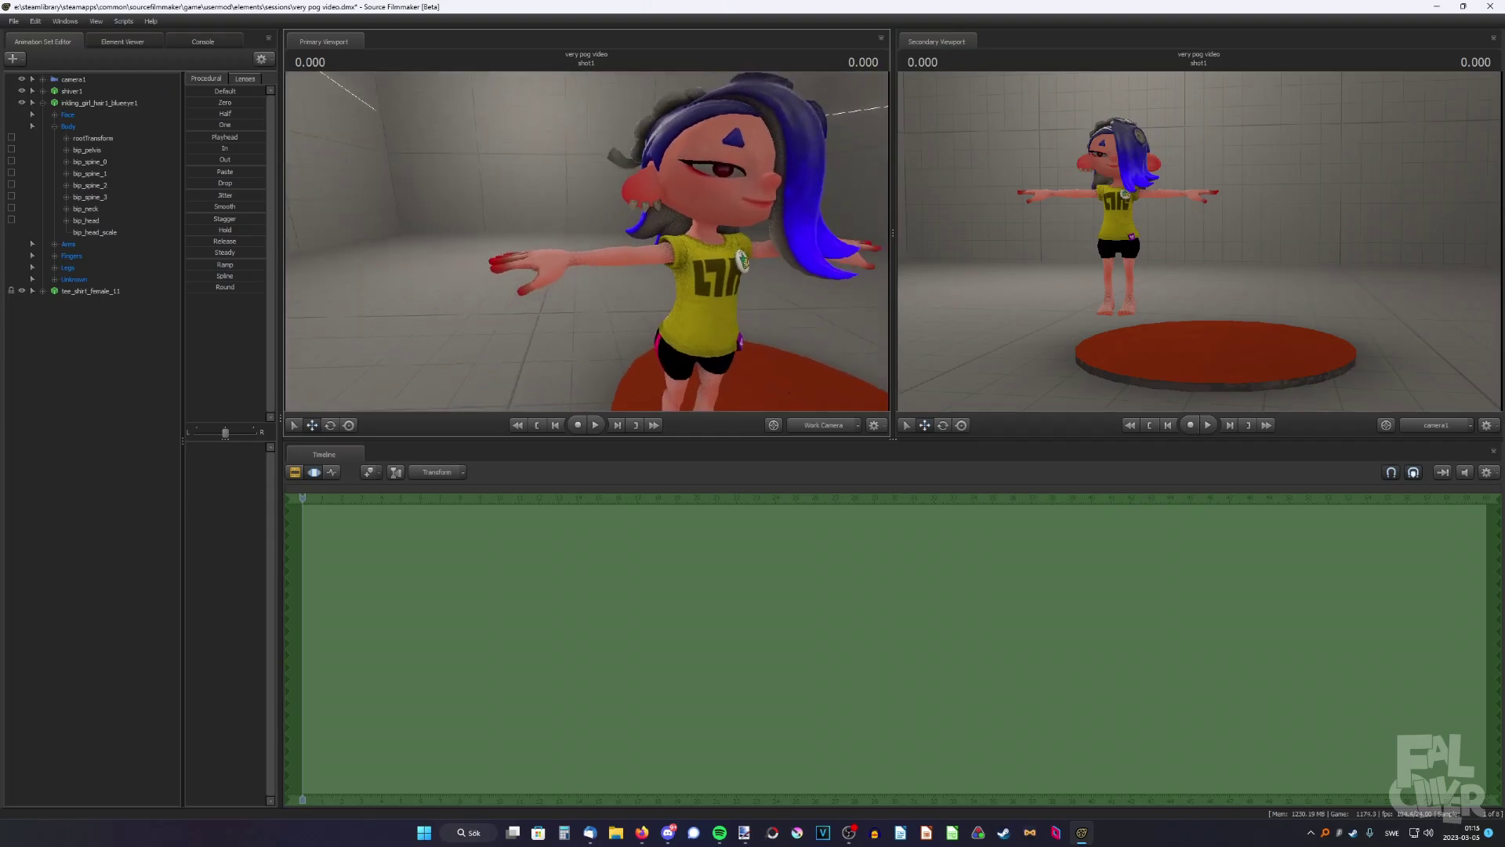
drag(532, 211, 532, 211)
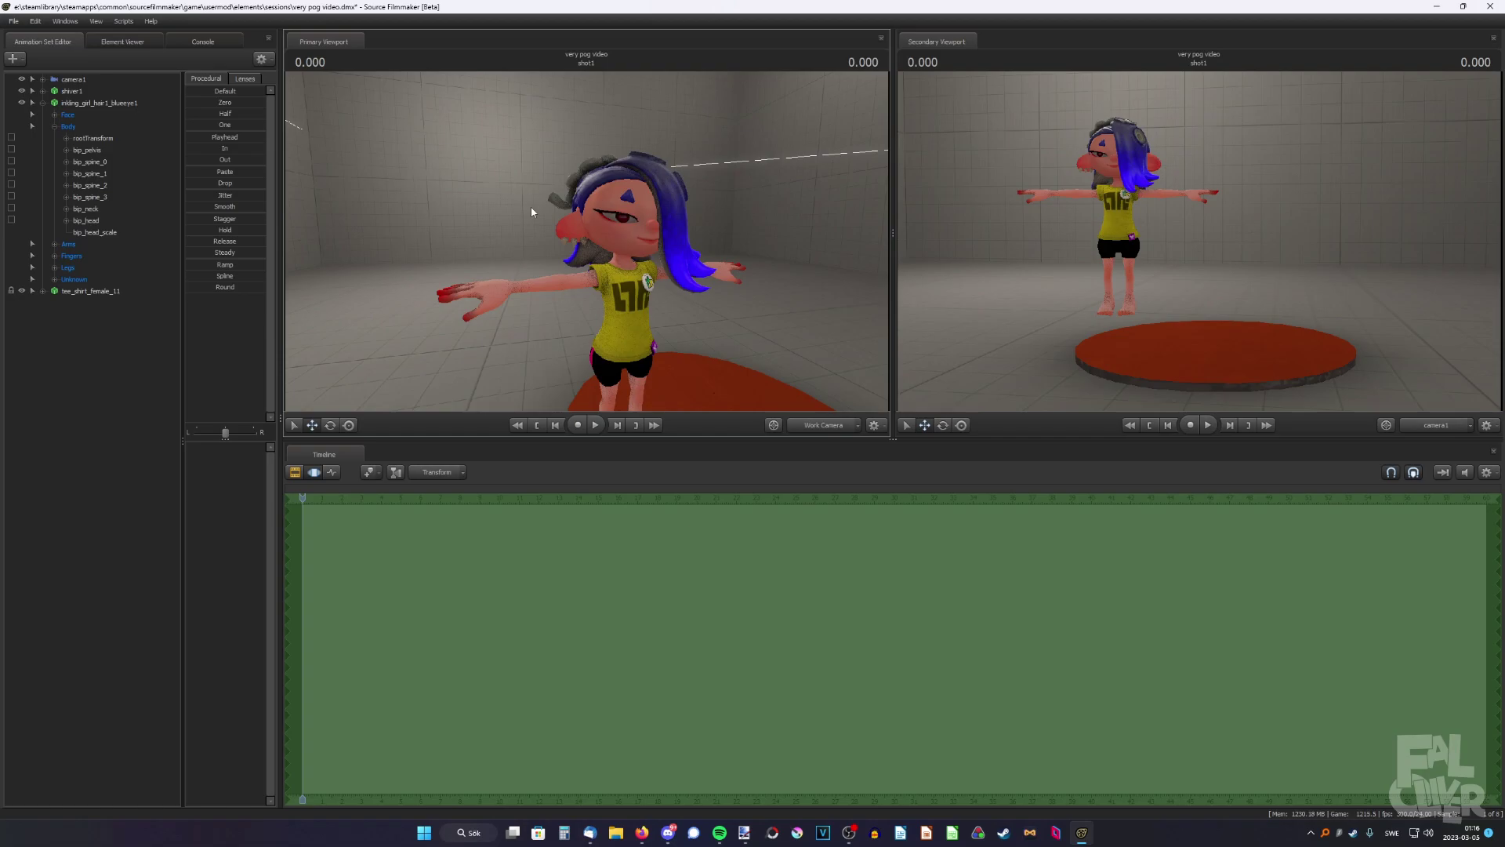
Lock Shiver's Spine_3 bone to the Inkling body's bip_spine_3 bone.
click(532, 212)
drag(531, 212, 587, 245)
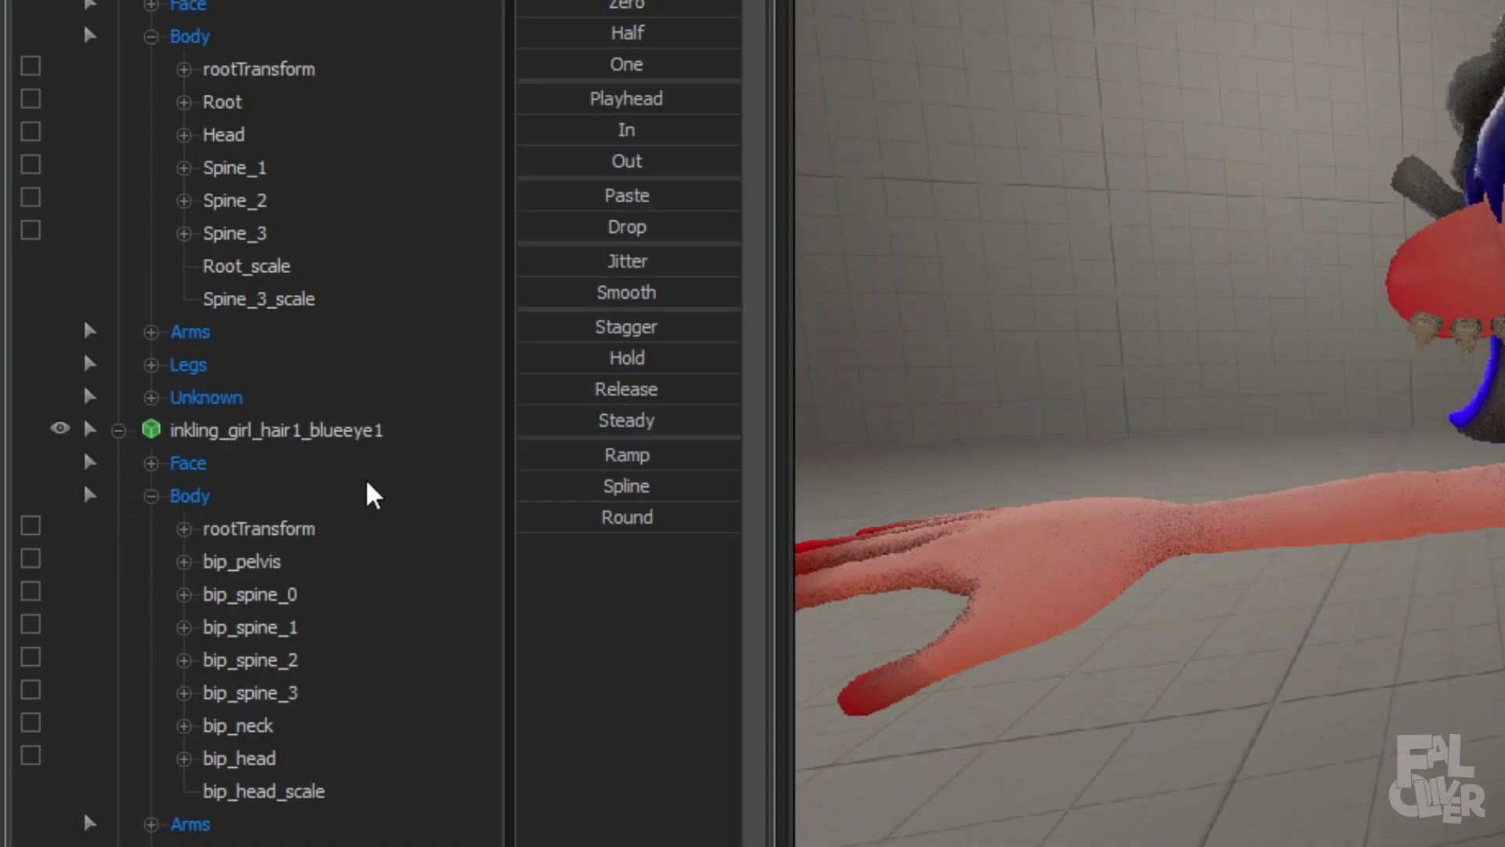
drag(260, 693, 258, 255)
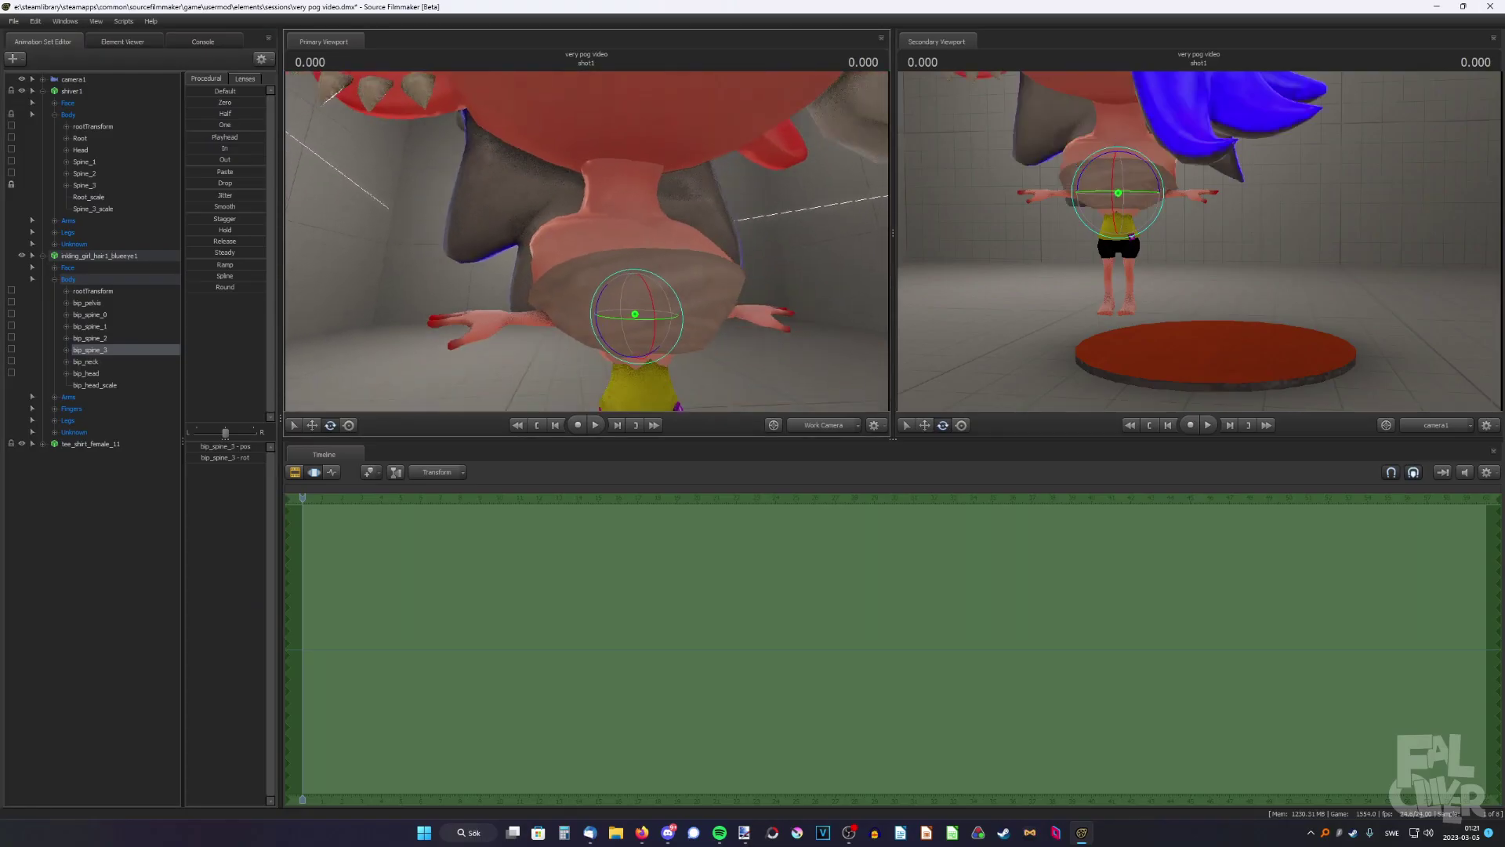
drag(587, 259, 600, 216)
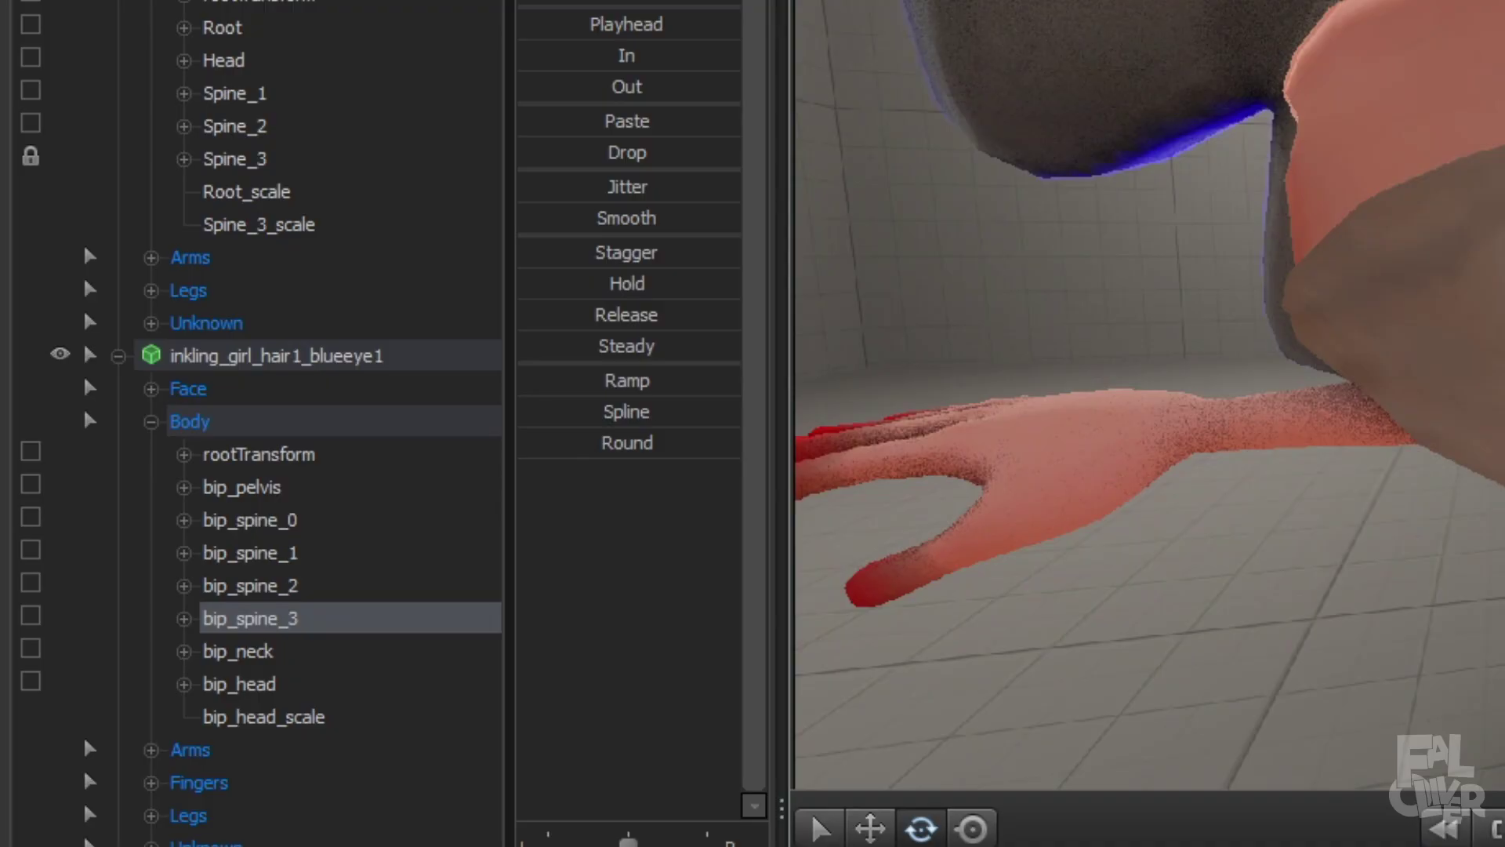
Shrink Shiver's head using Spine_3_scale and reposition it so the neck fits inside the yellow shirt's collar.
click(205, 234)
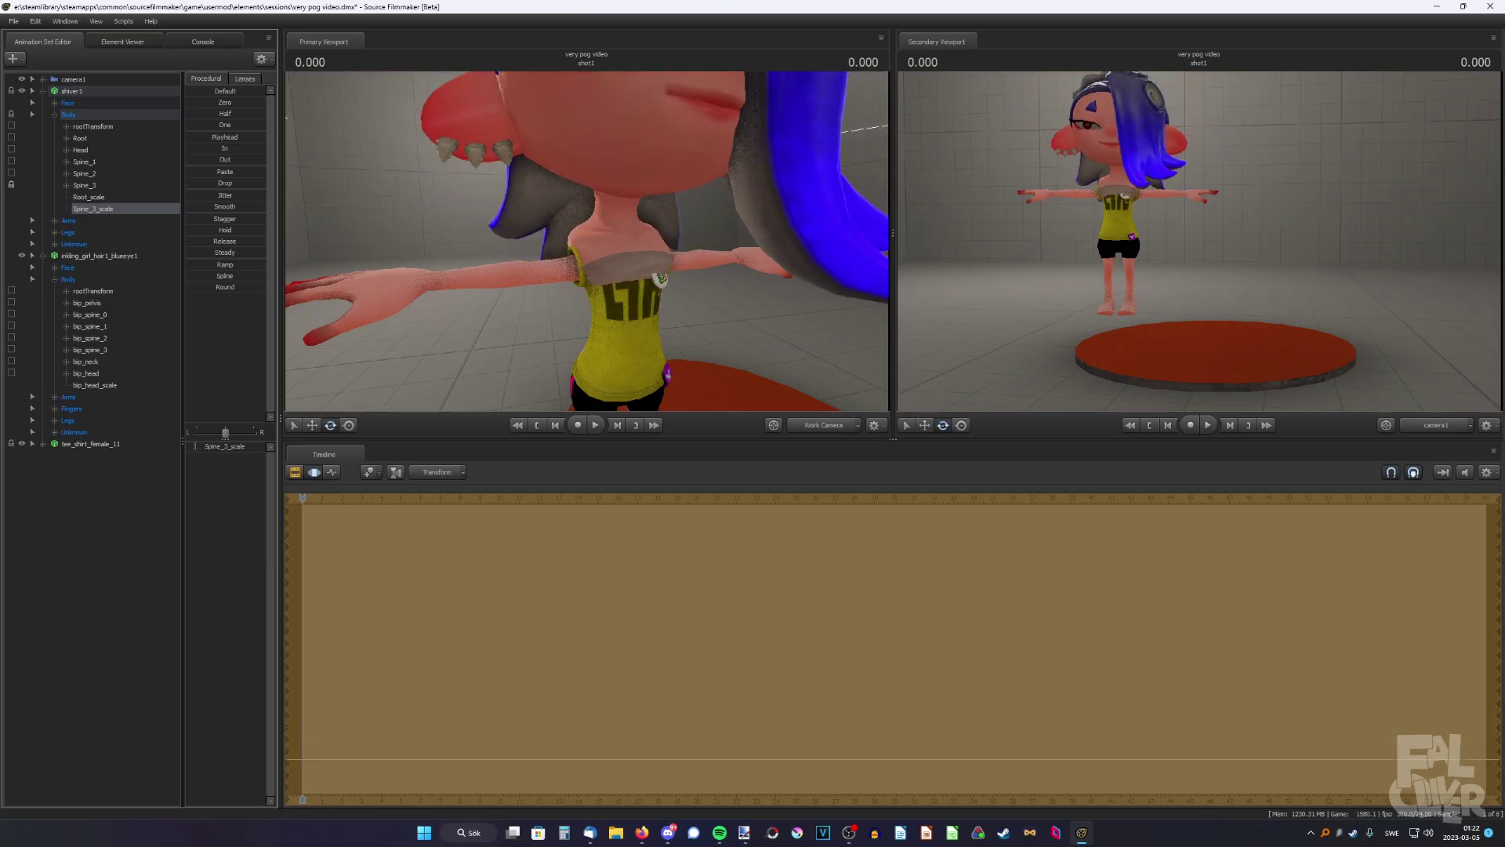
drag(600, 216, 588, 235)
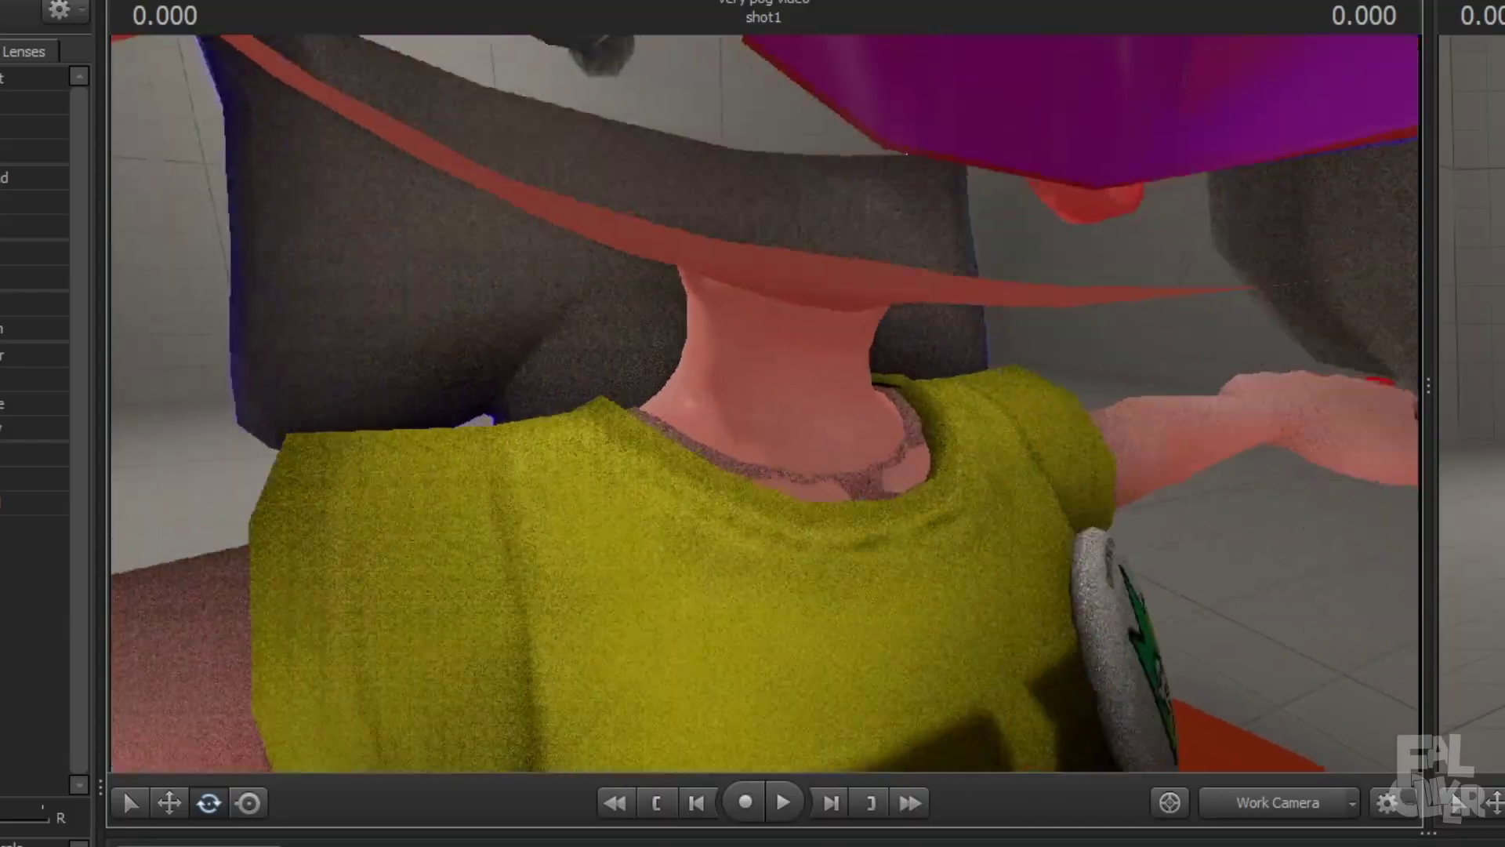
drag(757, 404, 757, 404)
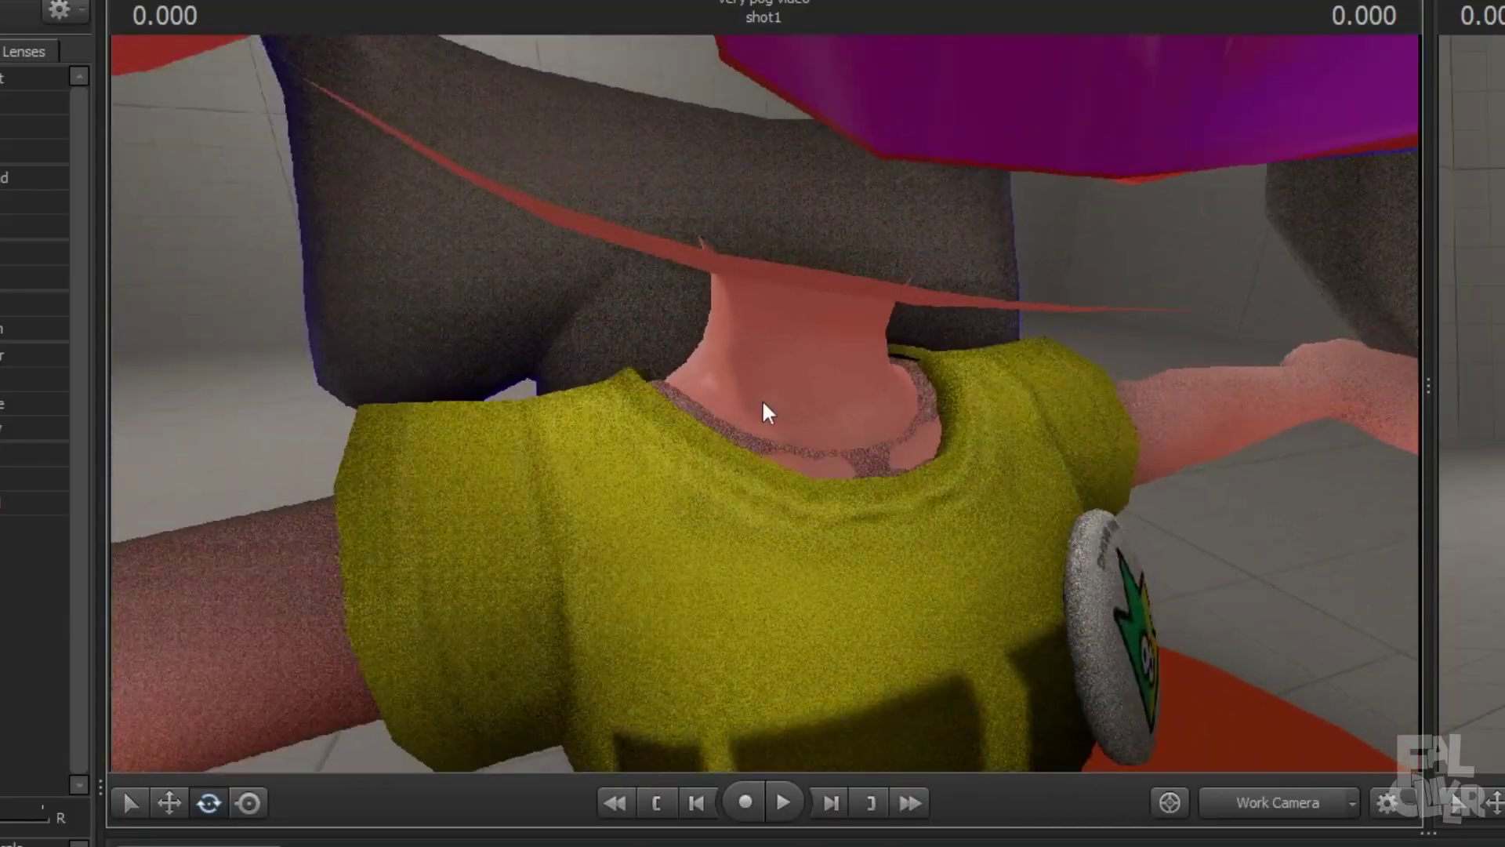
click(110, 336)
click(169, 803)
drag(827, 541, 828, 540)
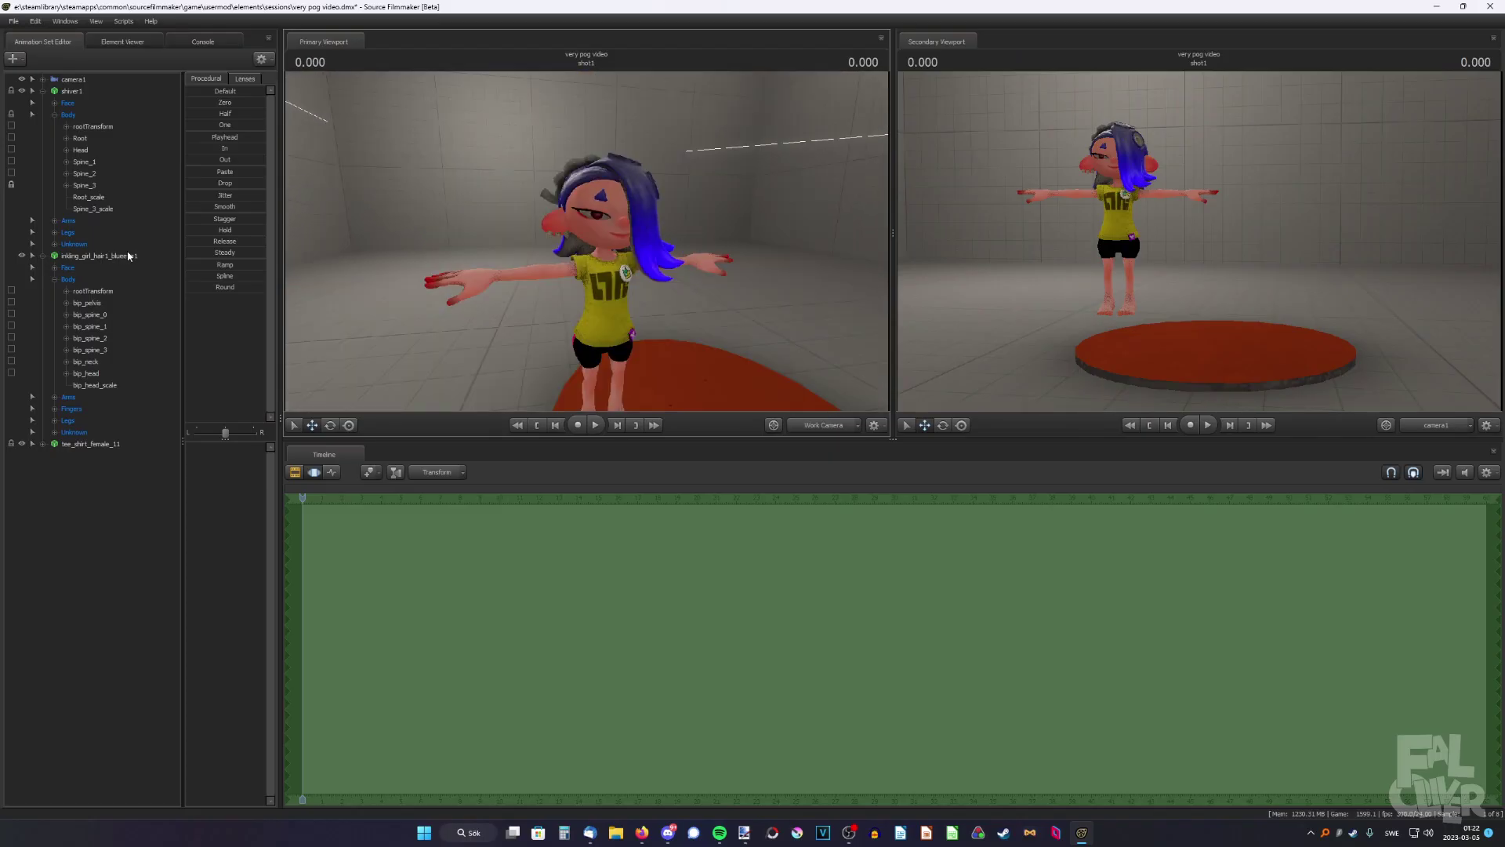
Examine the full bone sets of shiver1 and inkling_girl_hair1_blueeye1, comparing where each model's root sits.
click(128, 257)
click(71, 91)
click(451, 226)
click(89, 256)
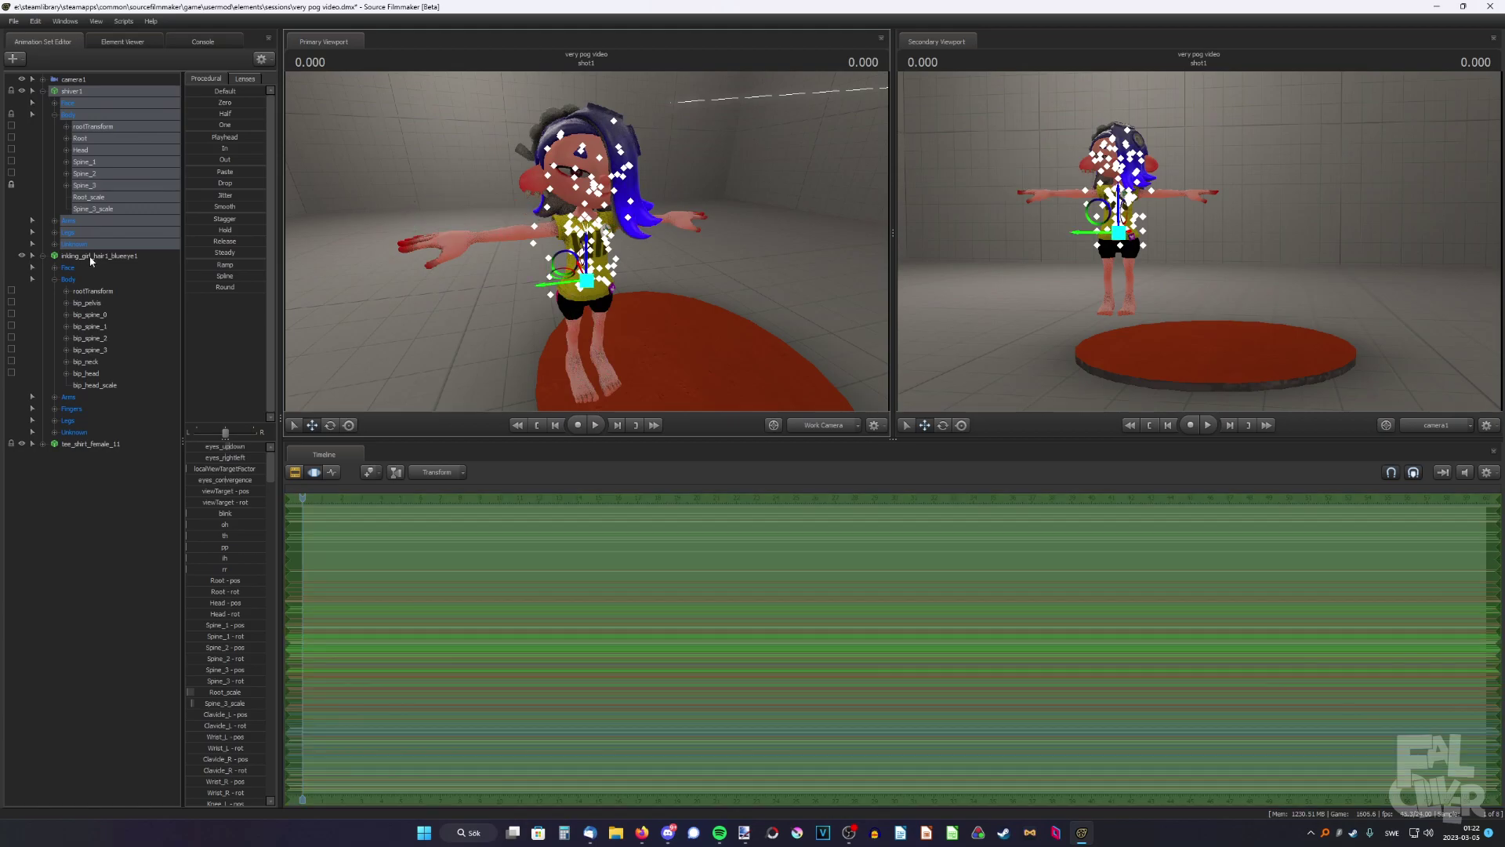
click(91, 257)
drag(568, 354, 588, 245)
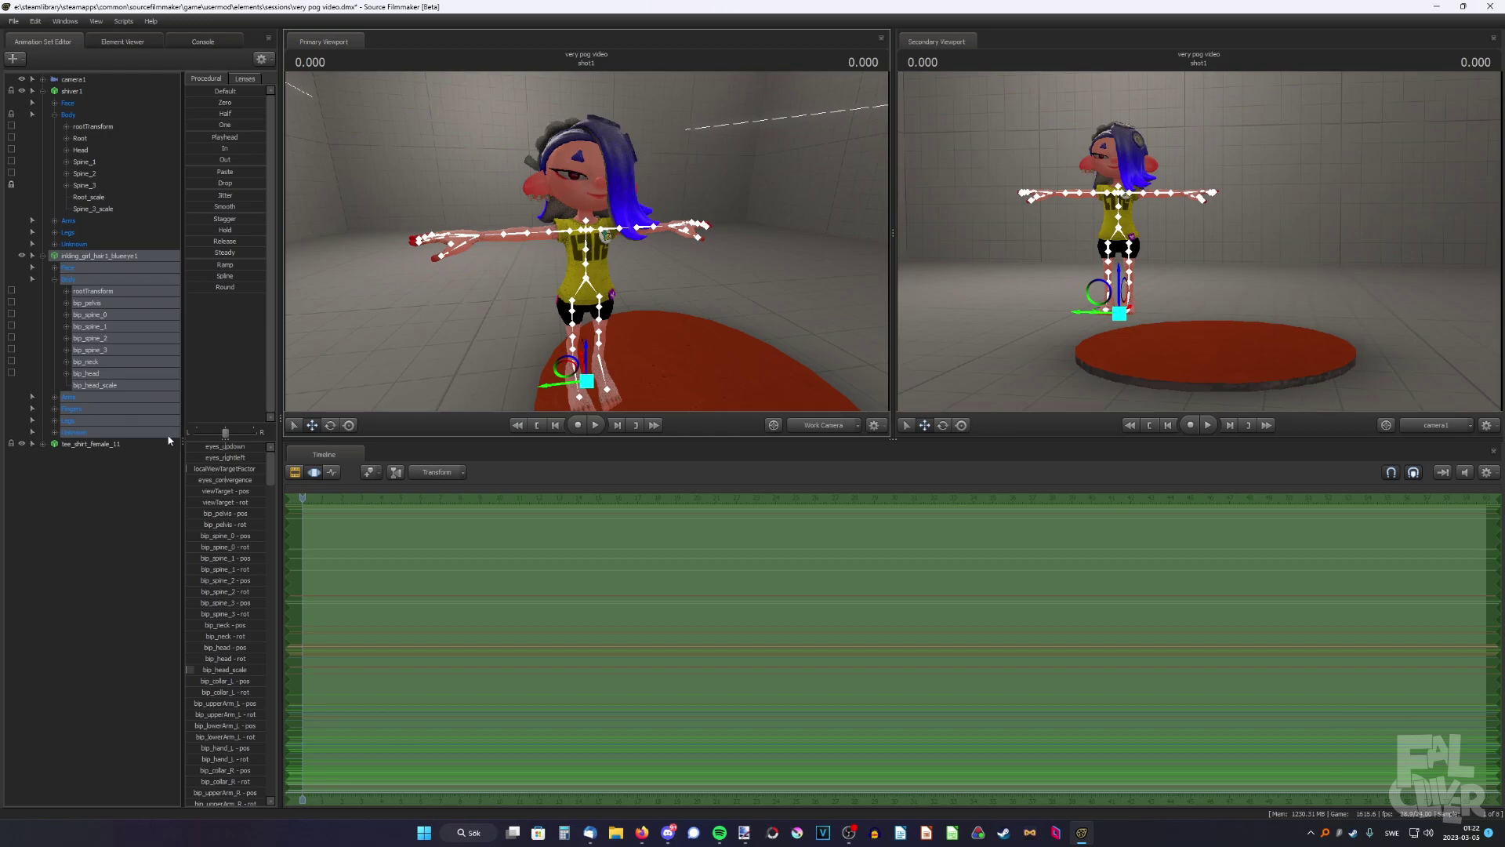
click(119, 492)
Lock shiver1's rootTransform to the Inkling's rootTransform and raise the whole Inkling model higher above the red platform.
drag(477, 289, 586, 242)
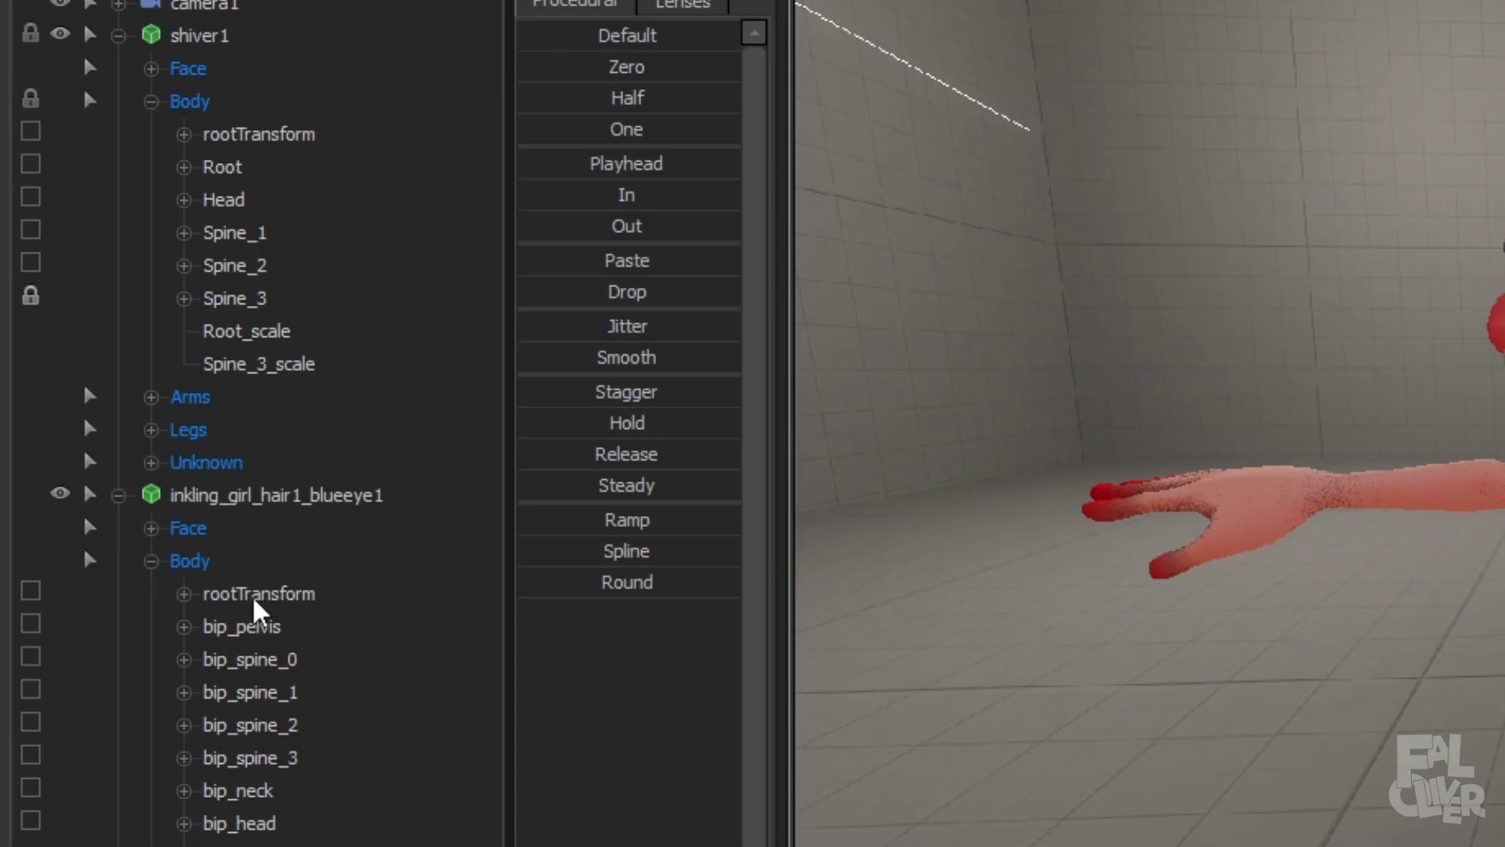
drag(281, 607, 251, 137)
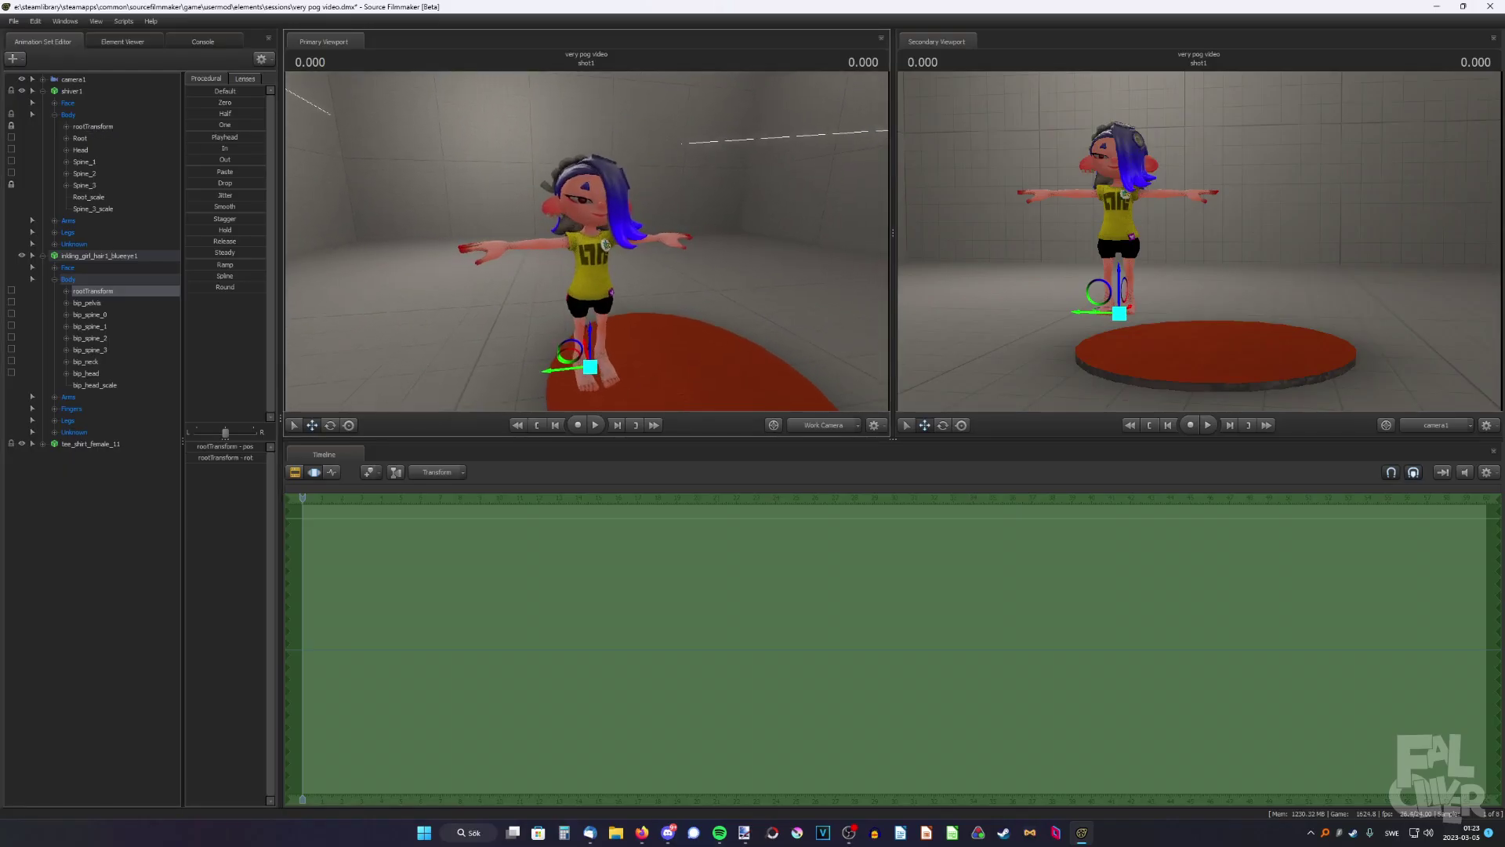
click(78, 524)
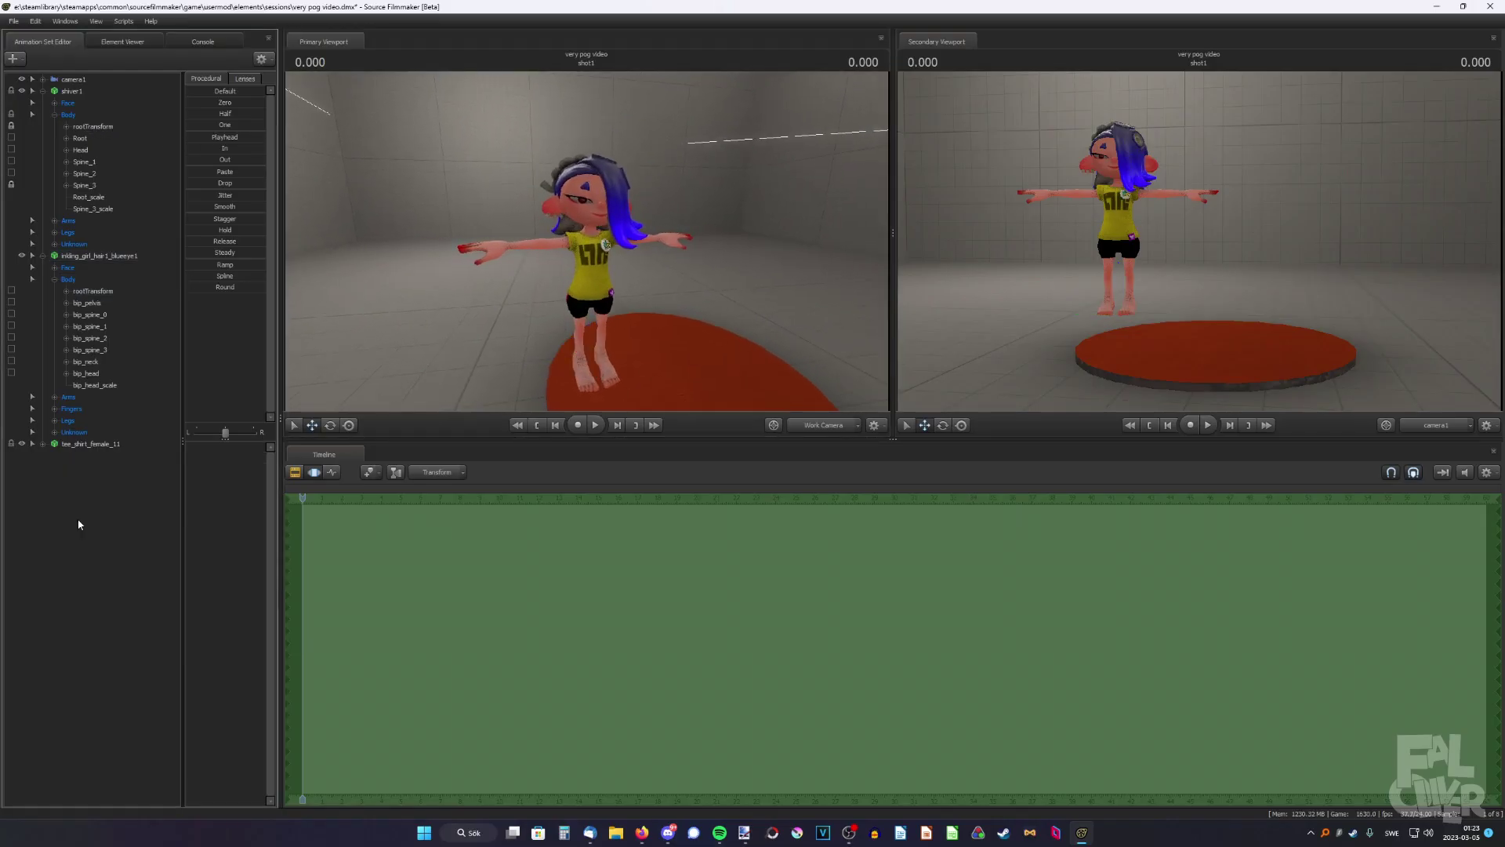
click(72, 257)
drag(571, 350, 588, 245)
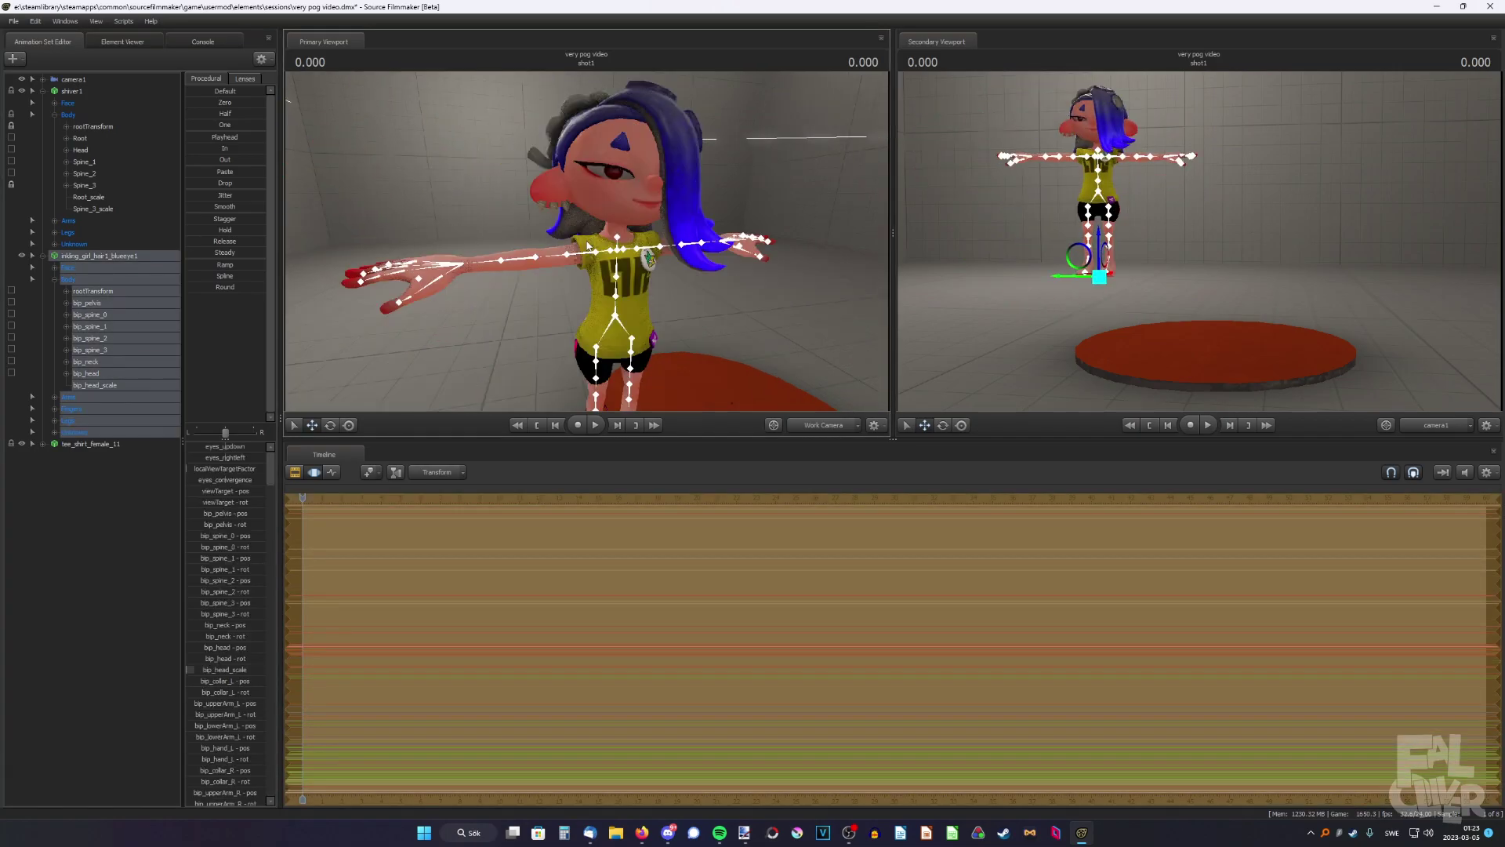
Try to move the whole shiver1 model separately from the Inkling body.
click(73, 93)
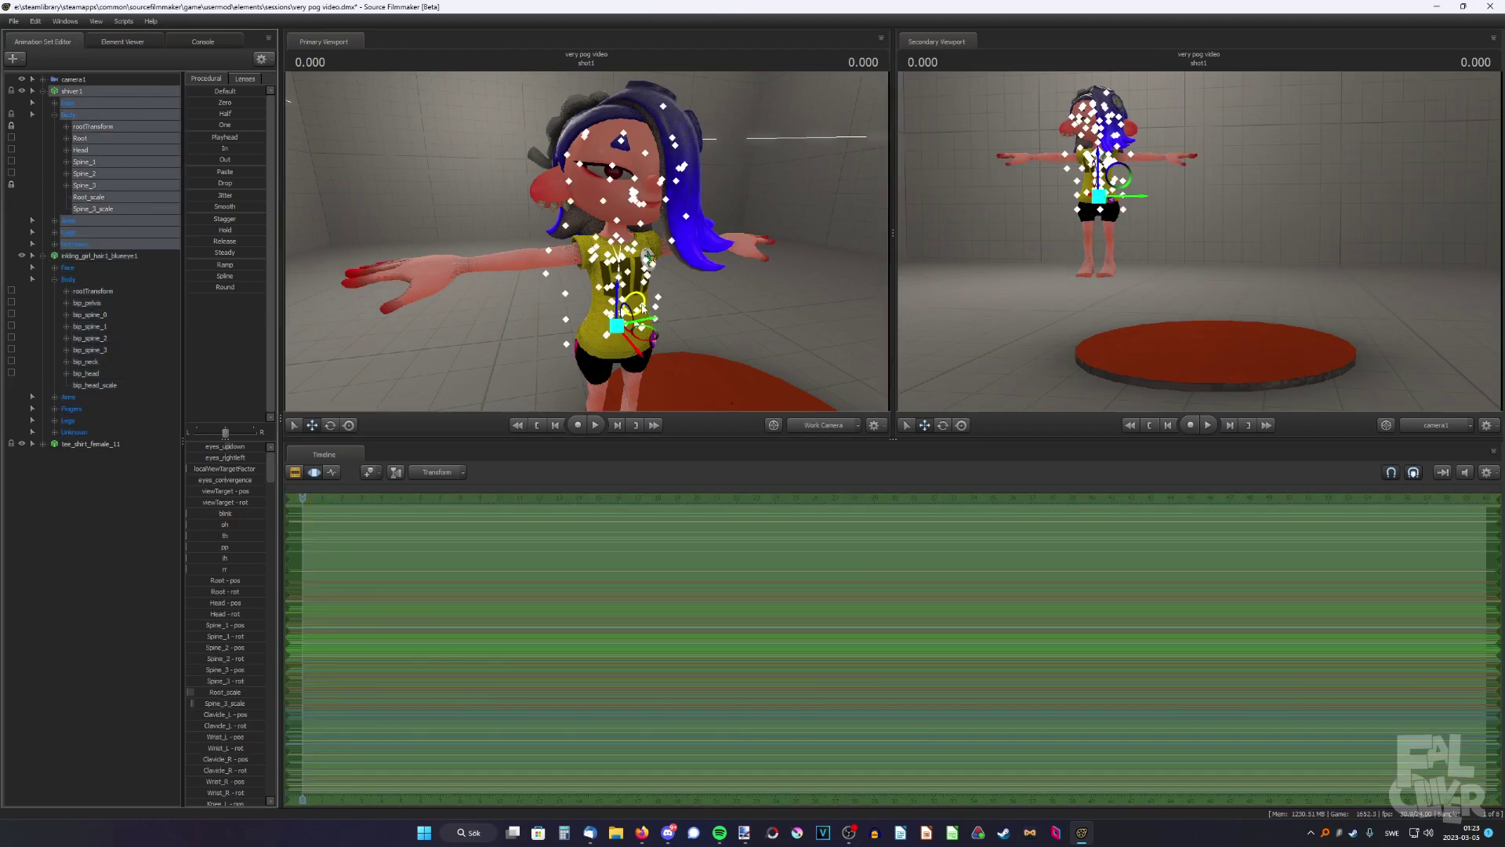
mouse_move(619, 325)
mouse_down()
mouse_move(548, 317)
mouse_move(446, 252)
mouse_move(521, 259)
mouse_move(624, 347)
mouse_up()
drag(587, 240, 533, 239)
click(607, 326)
drag(608, 325, 471, 259)
click(115, 206)
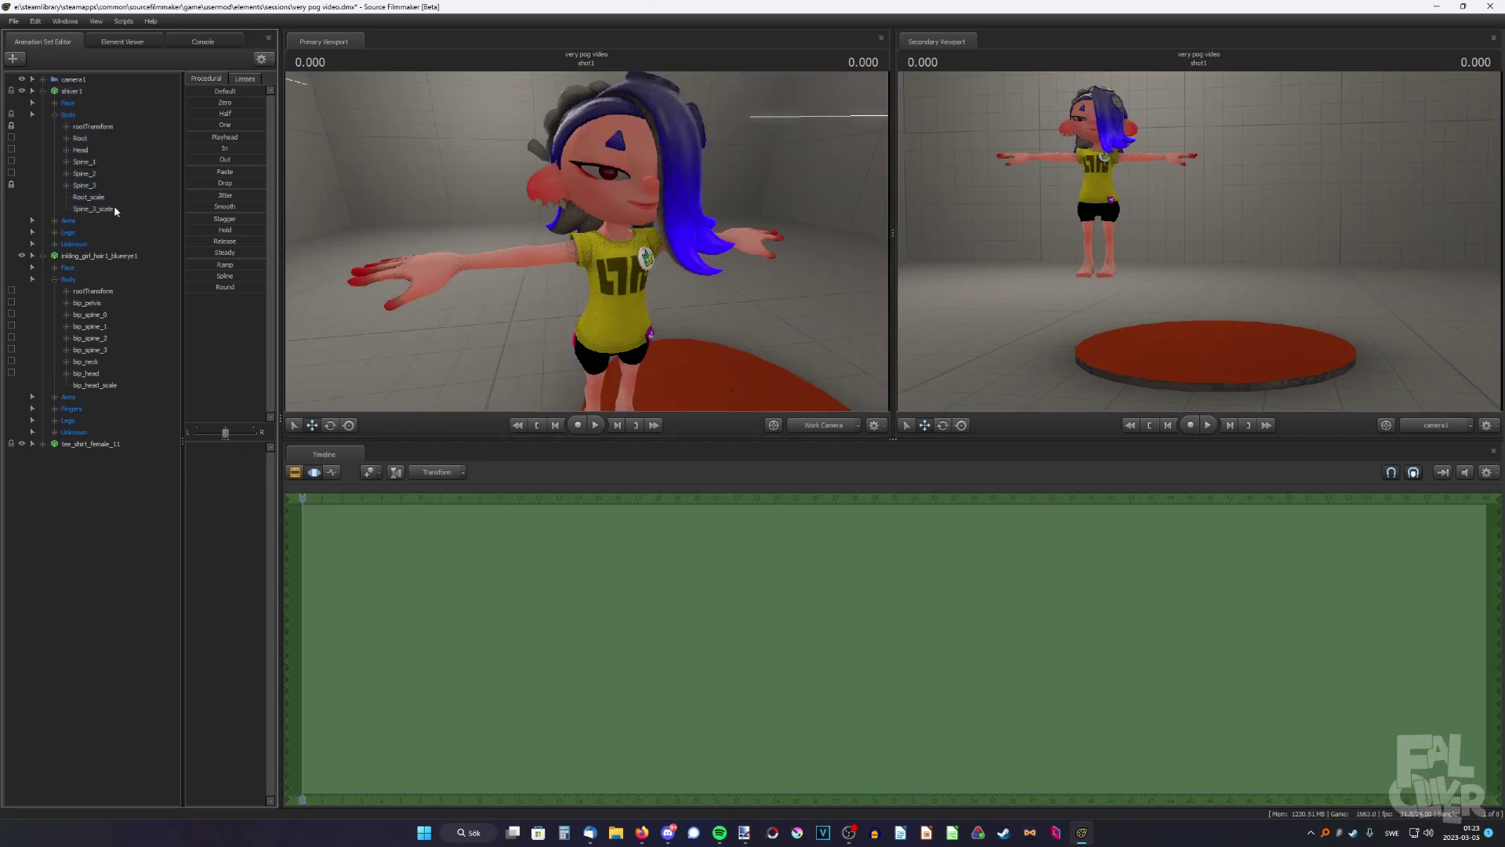
Inspect the Inkling's bip_spine_3, bip_neck and bip_head bones and Shiver's Head bone around the neck joint.
click(81, 256)
click(116, 485)
drag(541, 258, 595, 243)
click(90, 351)
key(ctrl+z)
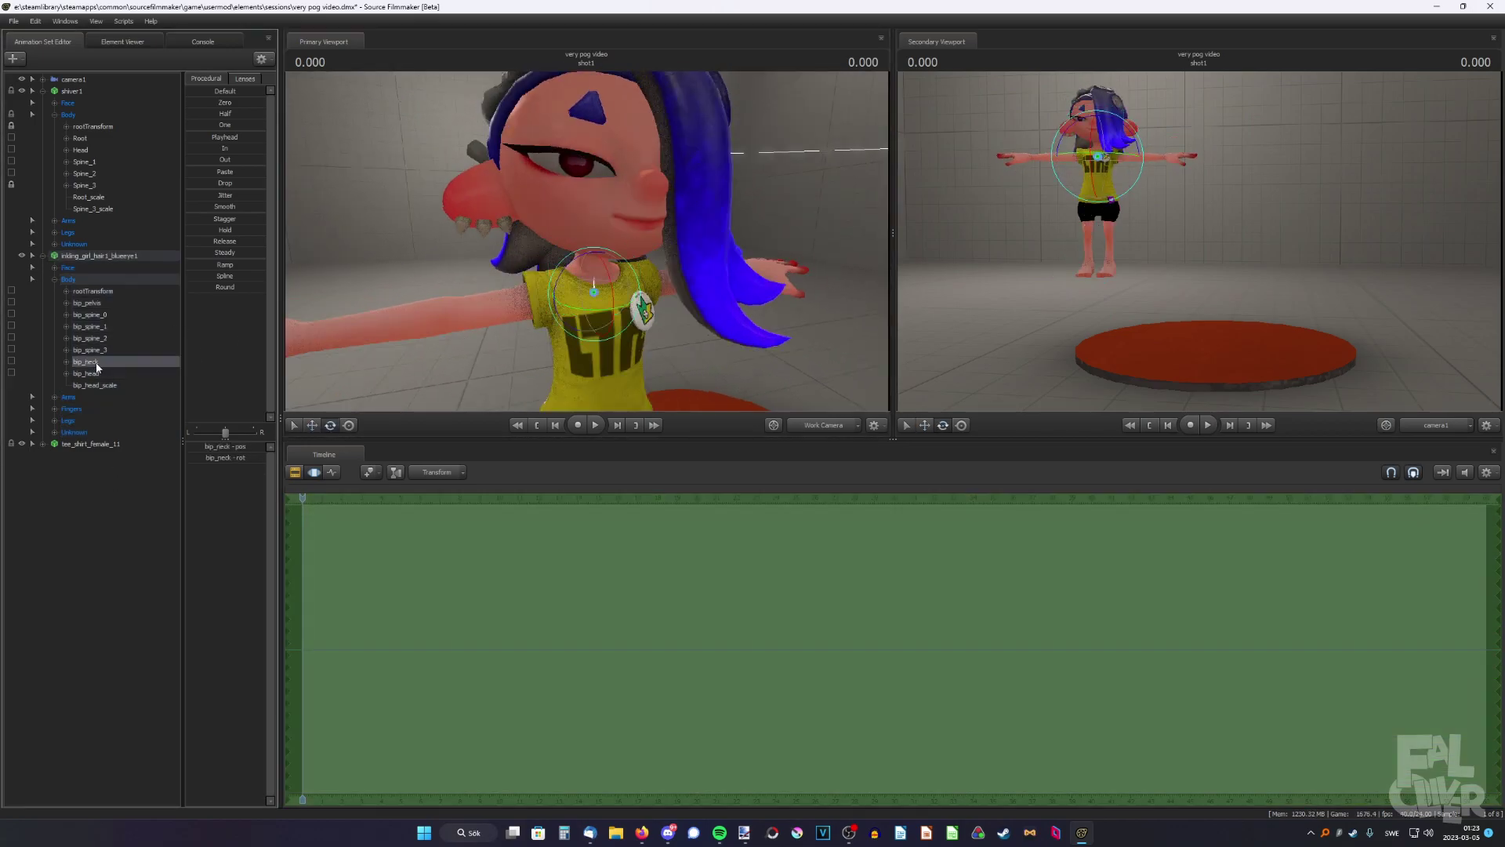
click(88, 374)
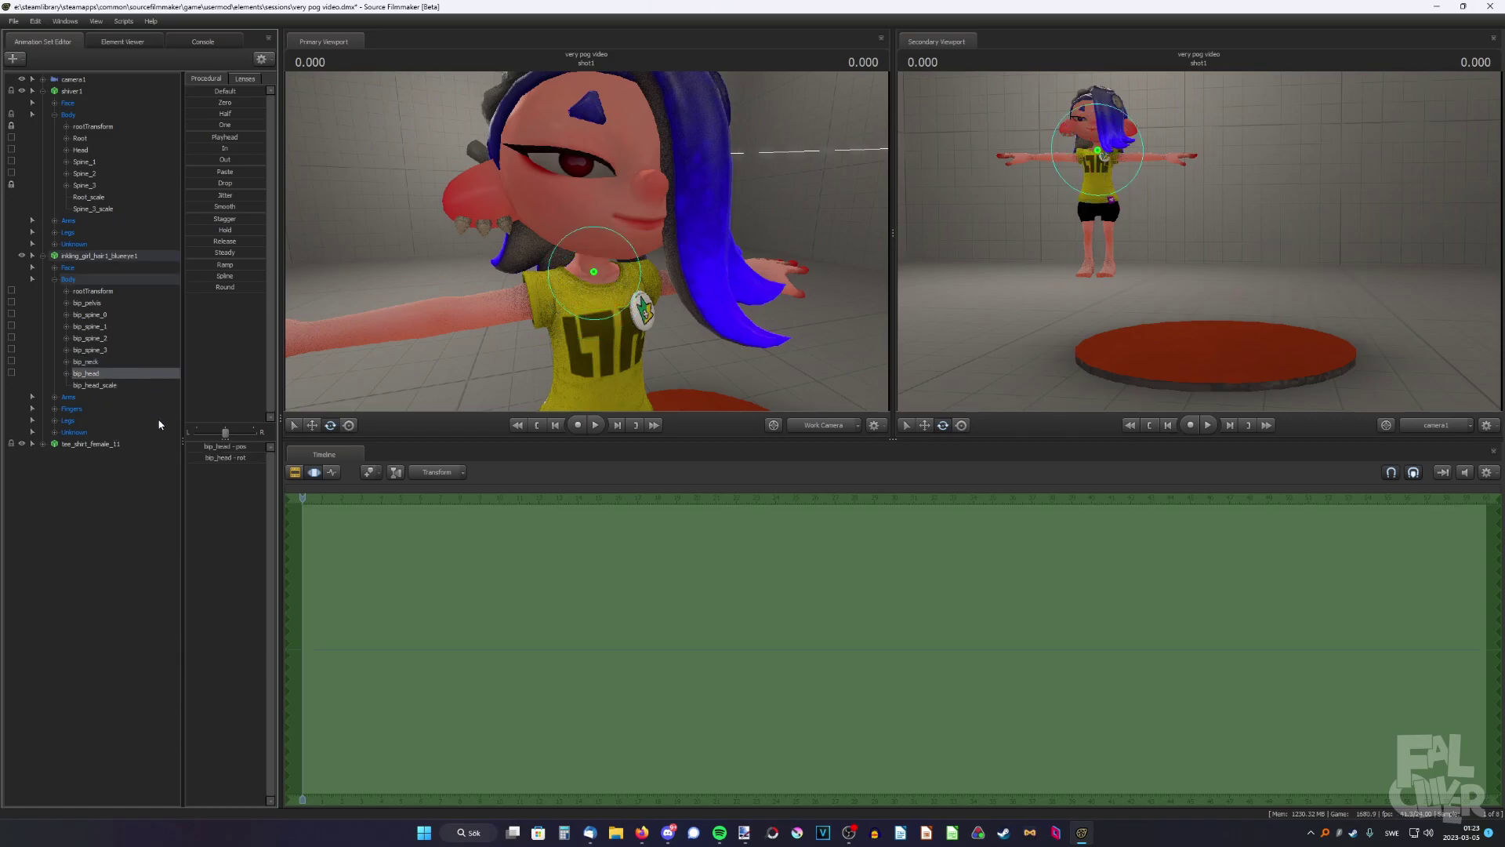
click(81, 150)
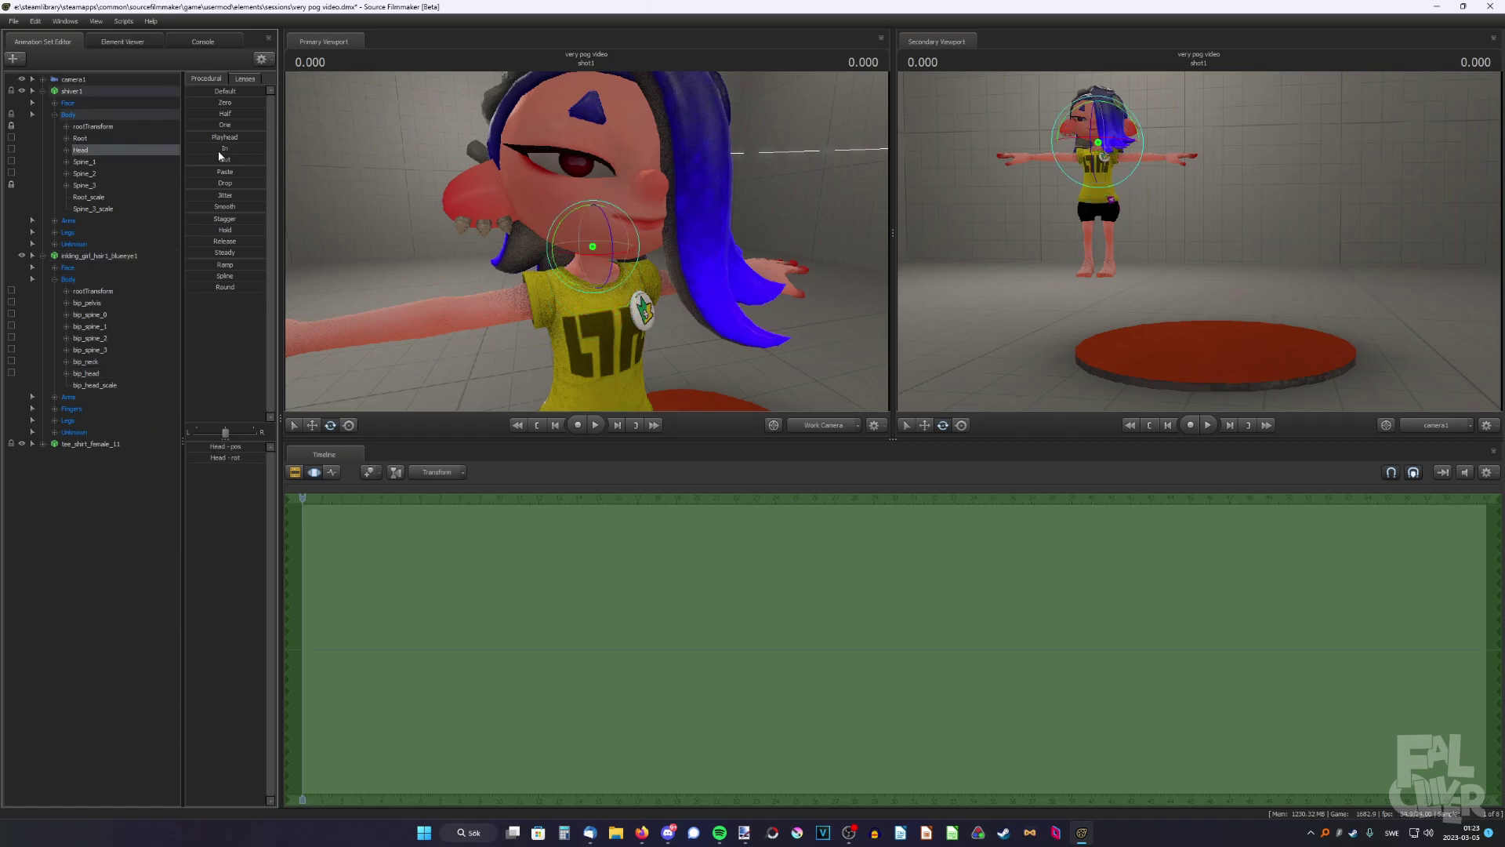
key(f)
drag(590, 245, 584, 251)
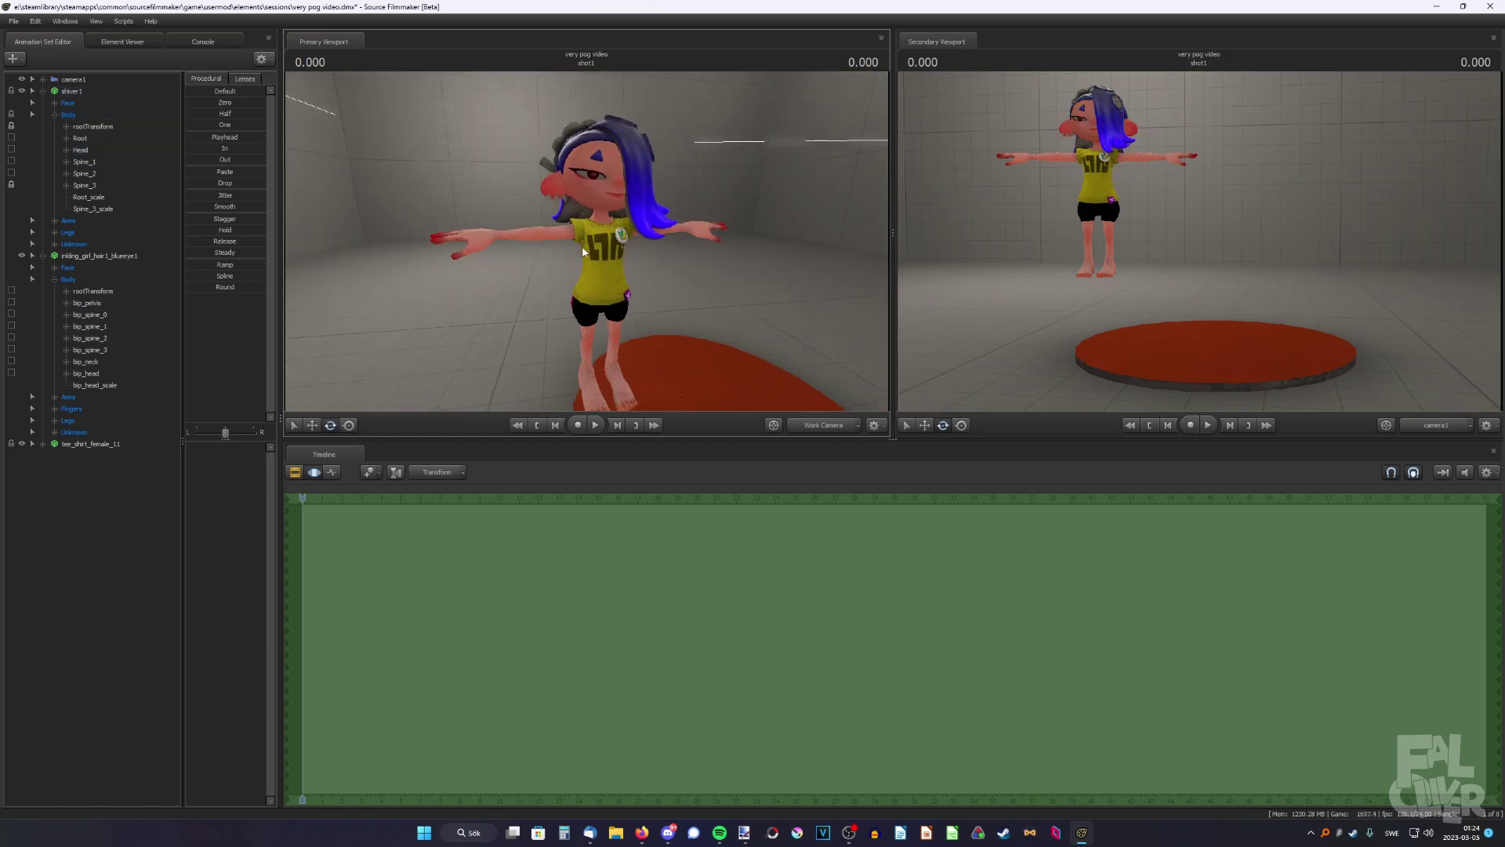
Change the Inkling body's legwear body group from shorts to the full-length black leggings.
right_click(109, 254)
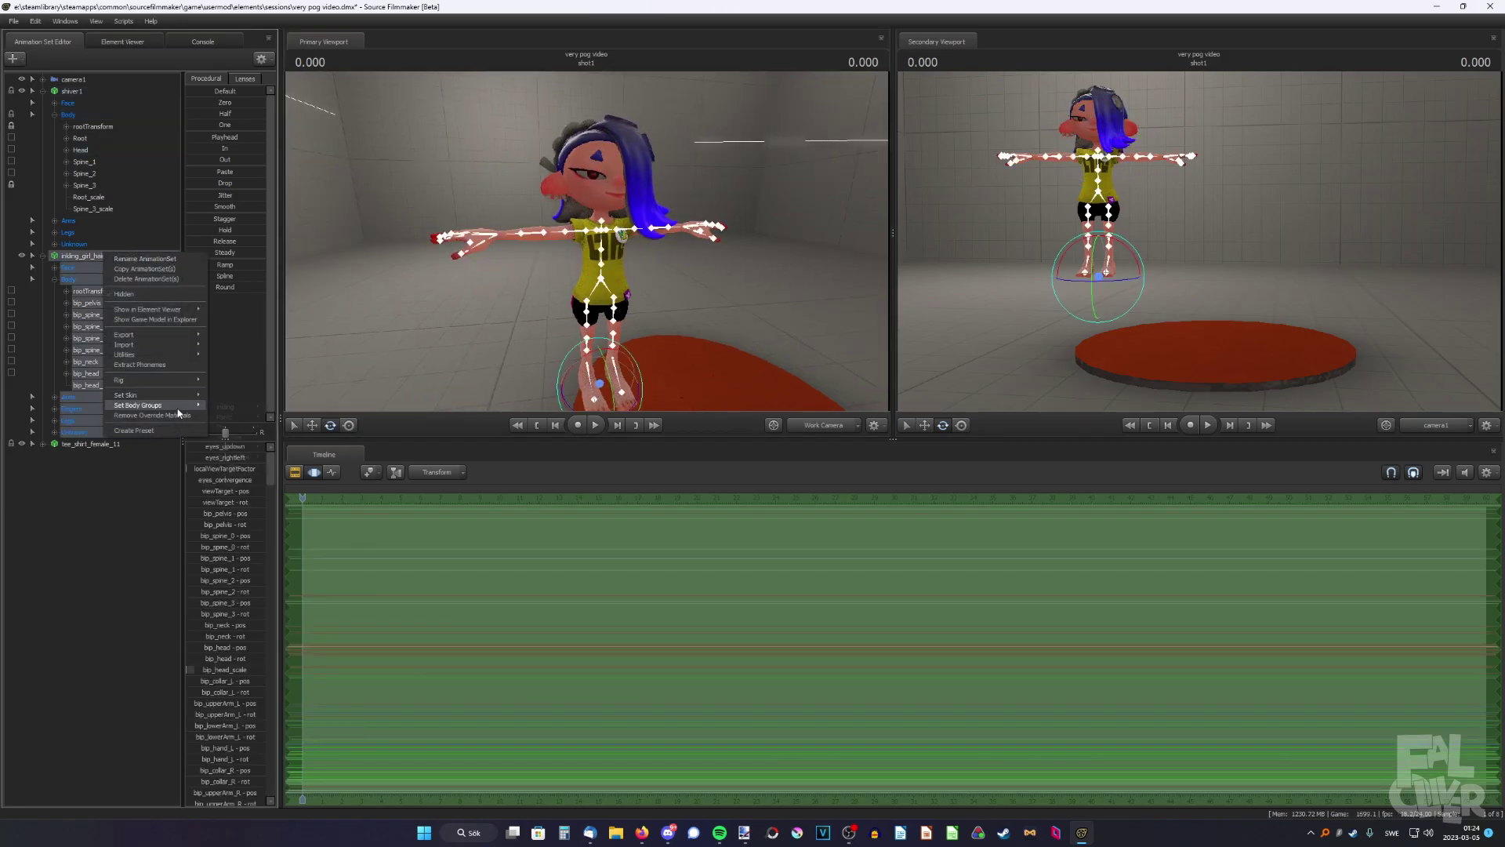
mouse_move(227, 420)
click(302, 437)
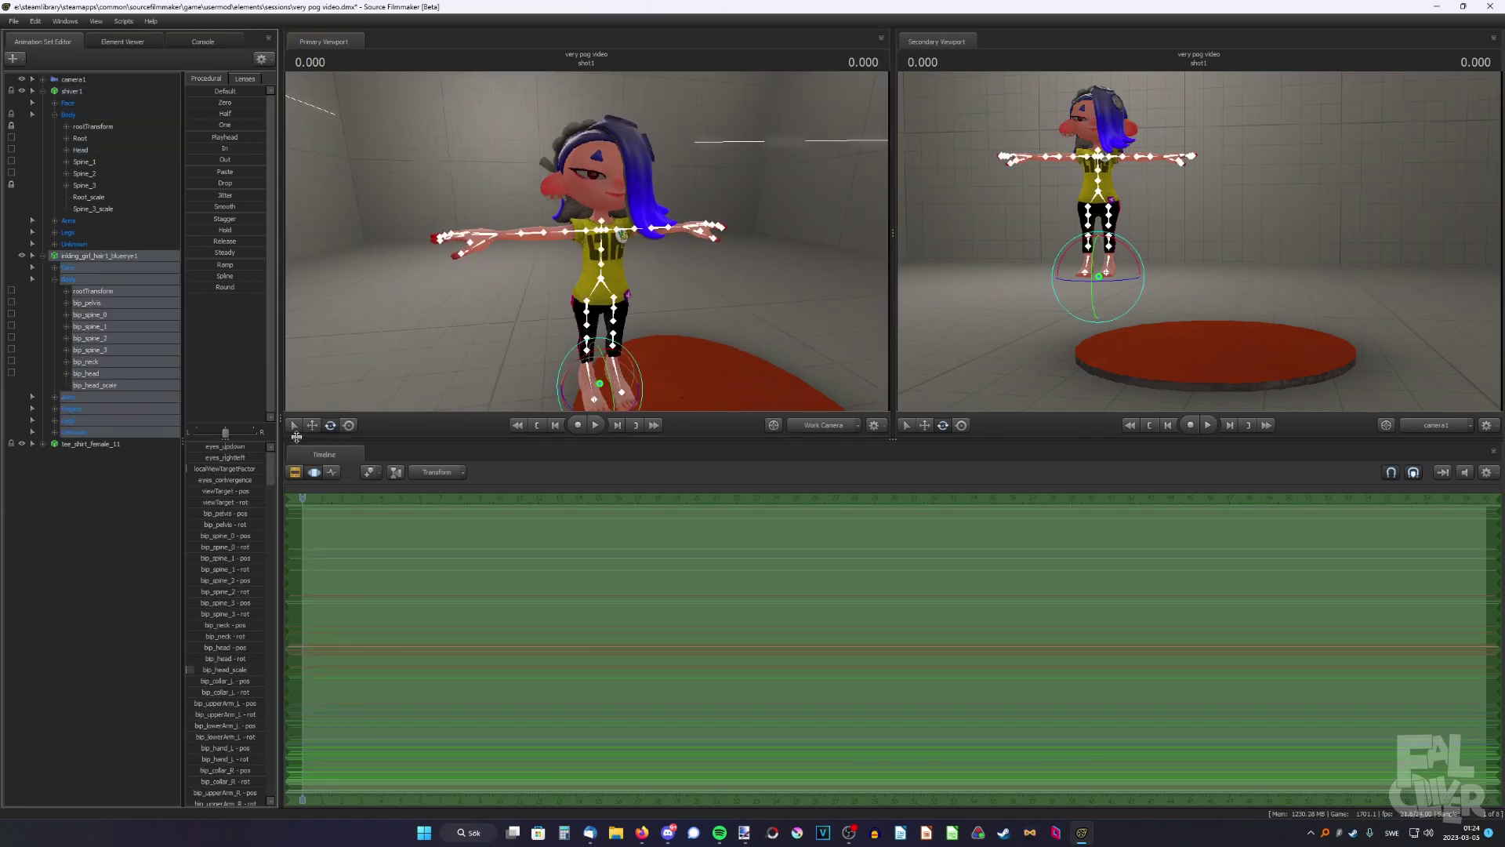
click(509, 437)
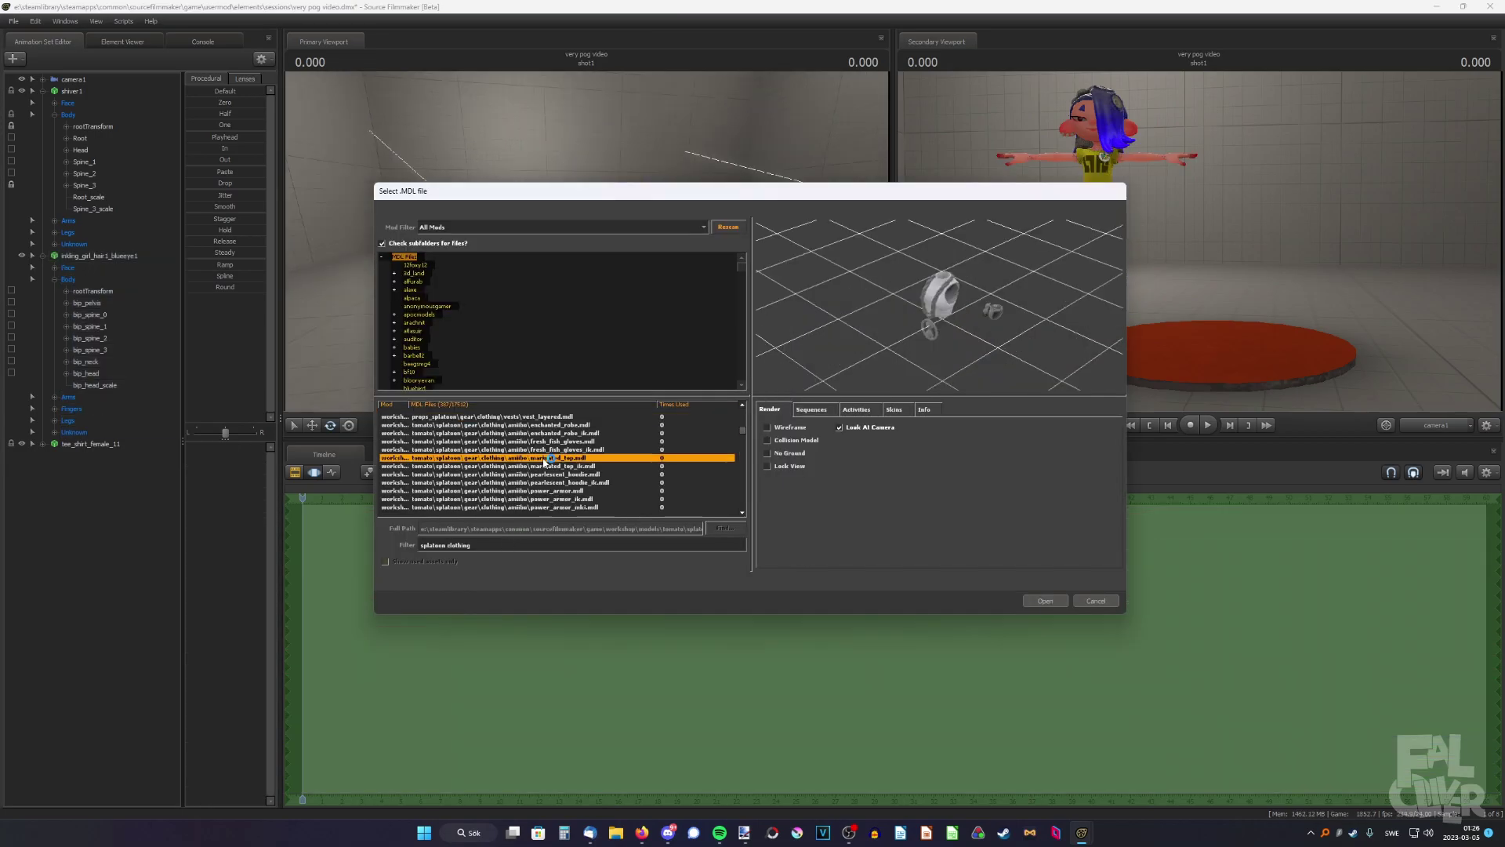
Add the marinated_top.mdl clothing model and lock it to the Inkling body in place of tee_shirt_female_11.
click(1045, 600)
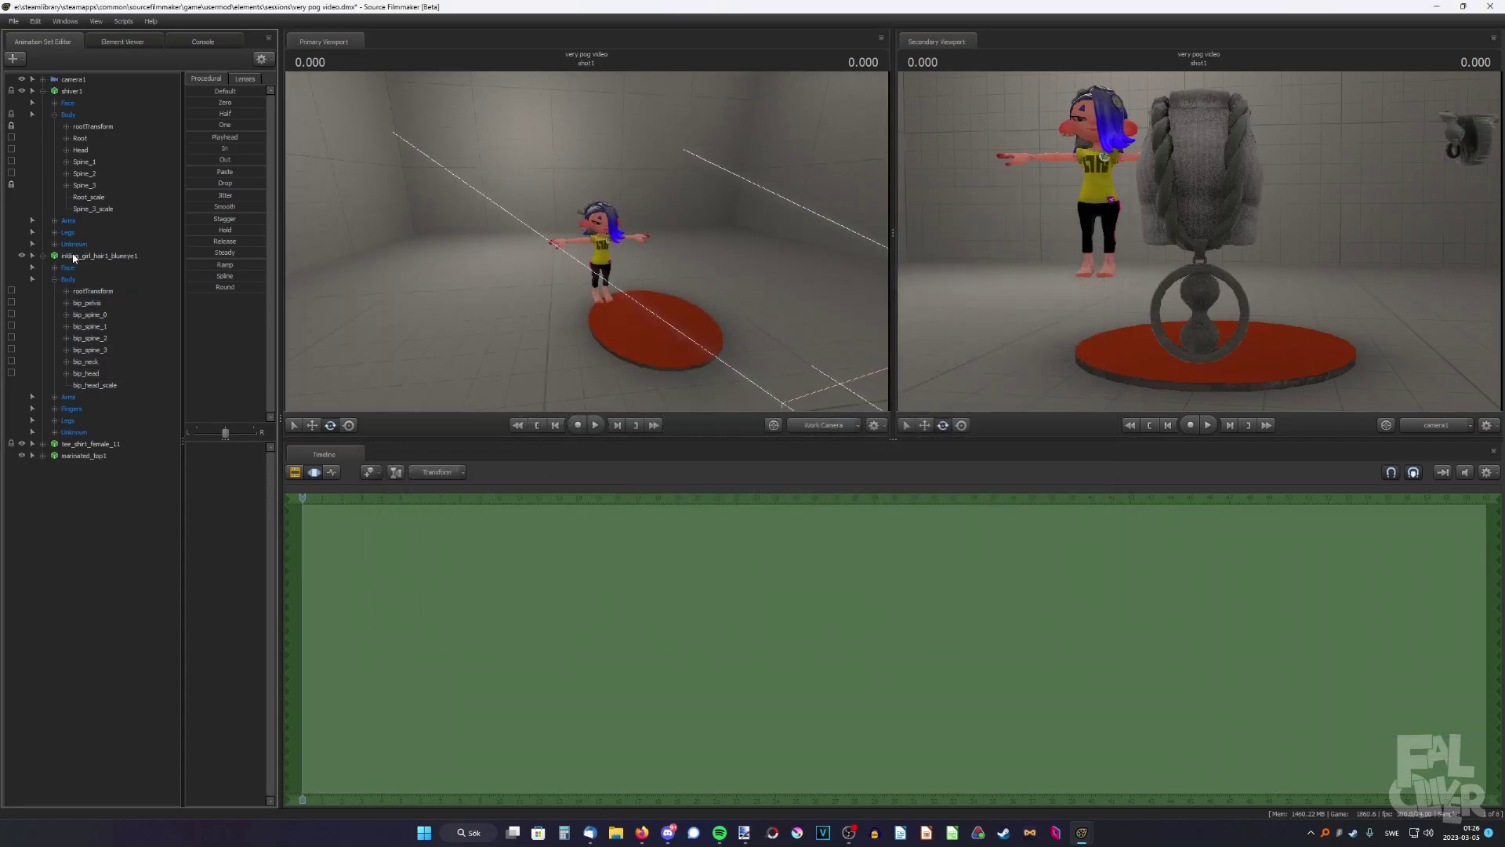
drag(74, 257, 84, 462)
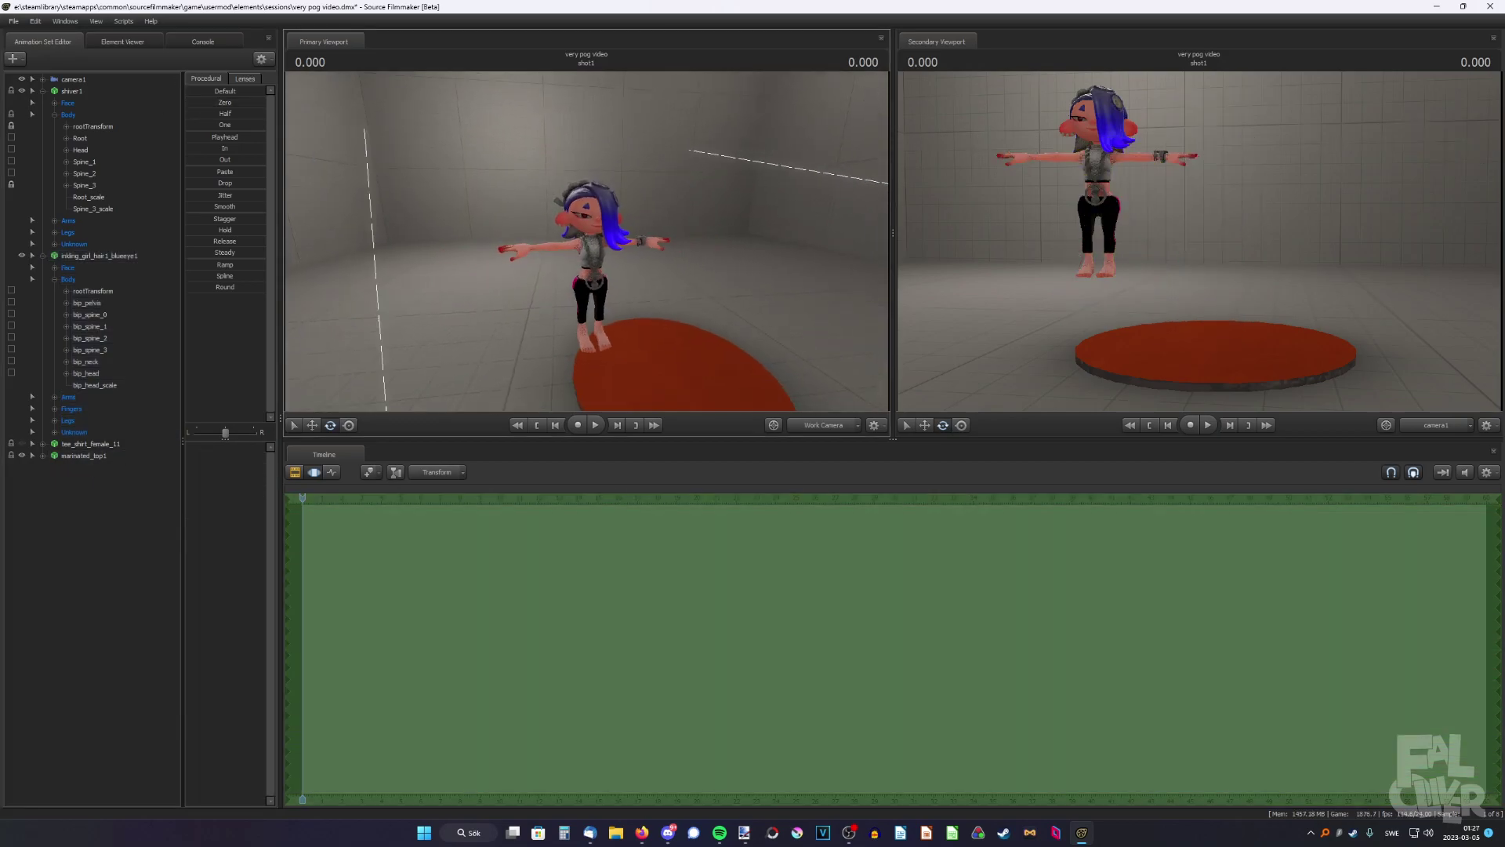
drag(588, 245, 588, 246)
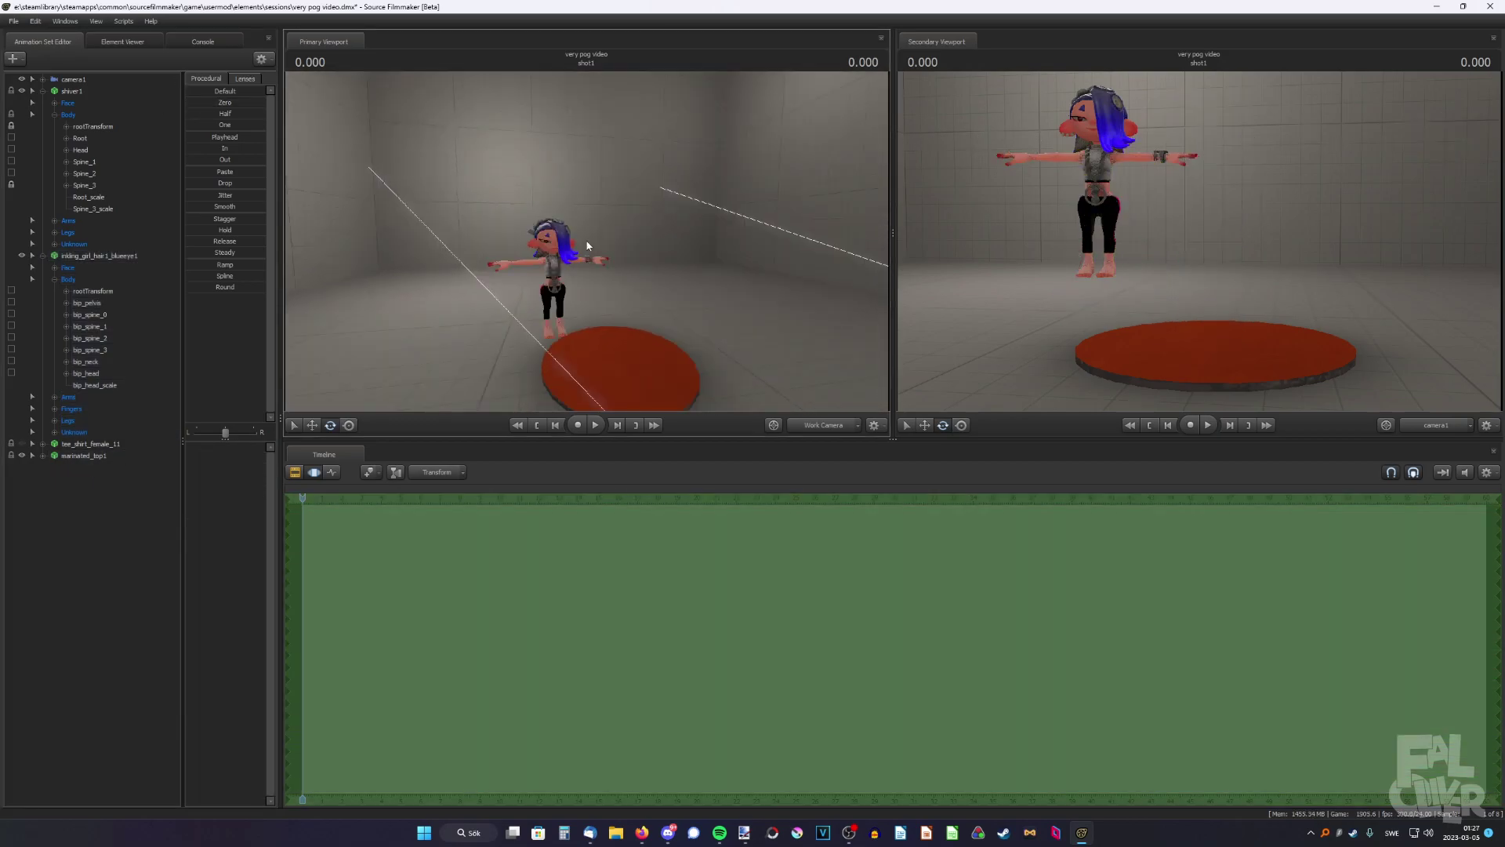